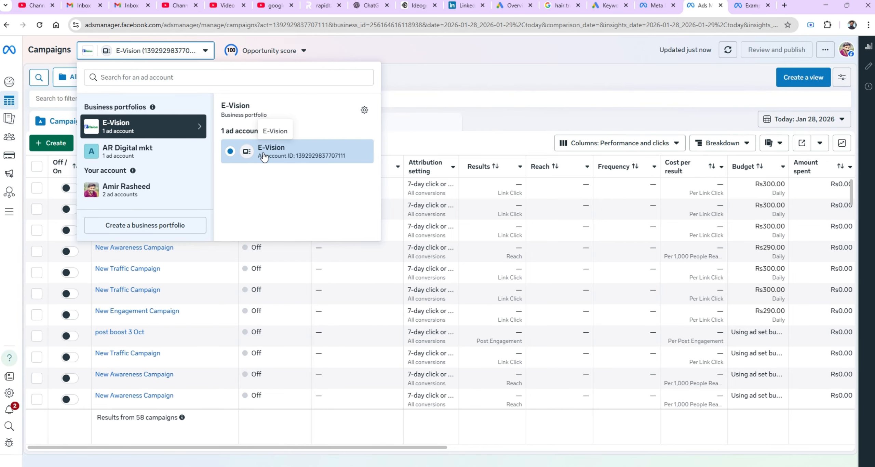
Start a new campaign with the Leads objective.
click(424, 66)
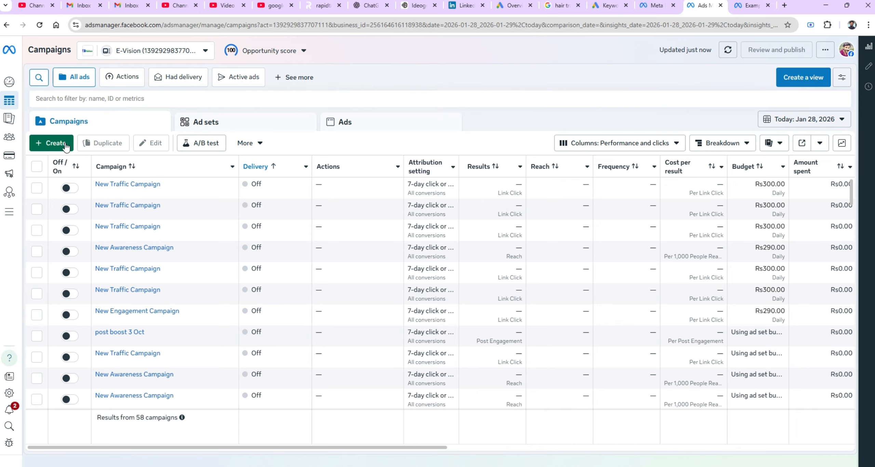
click(50, 143)
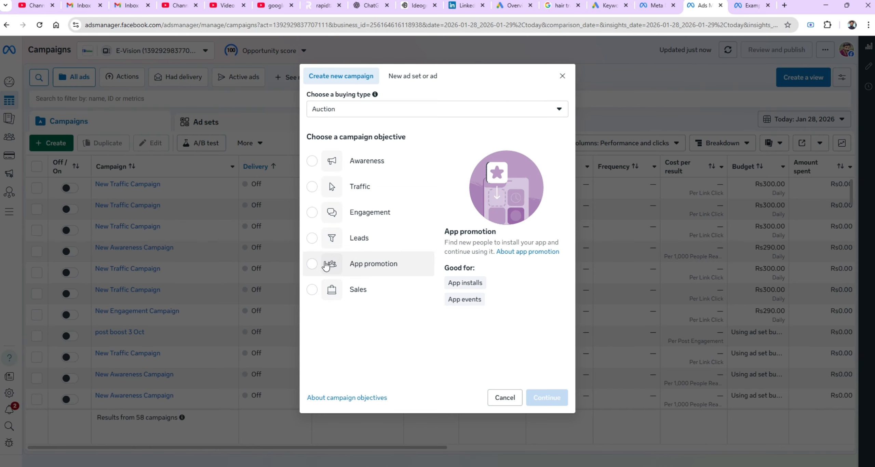
click(340, 249)
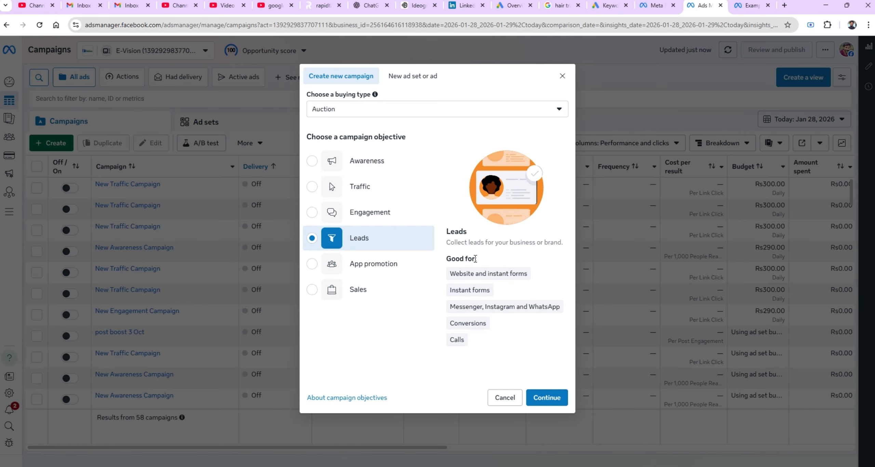
mouse_move(473, 279)
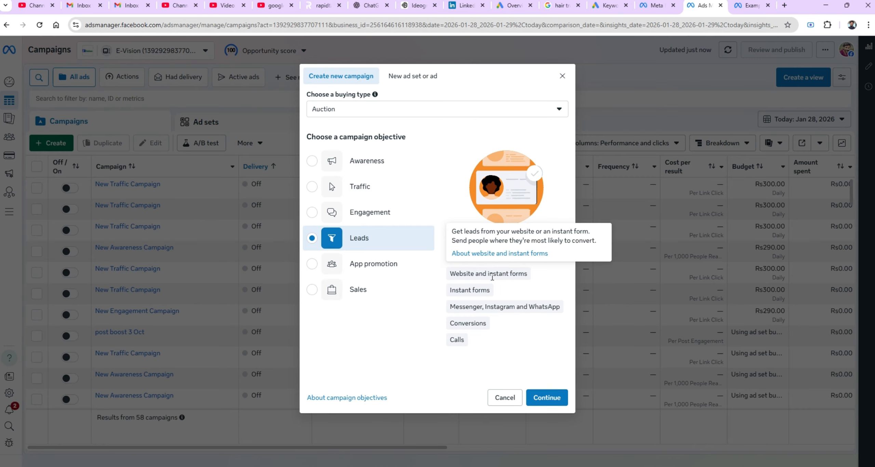
mouse_move(465, 309)
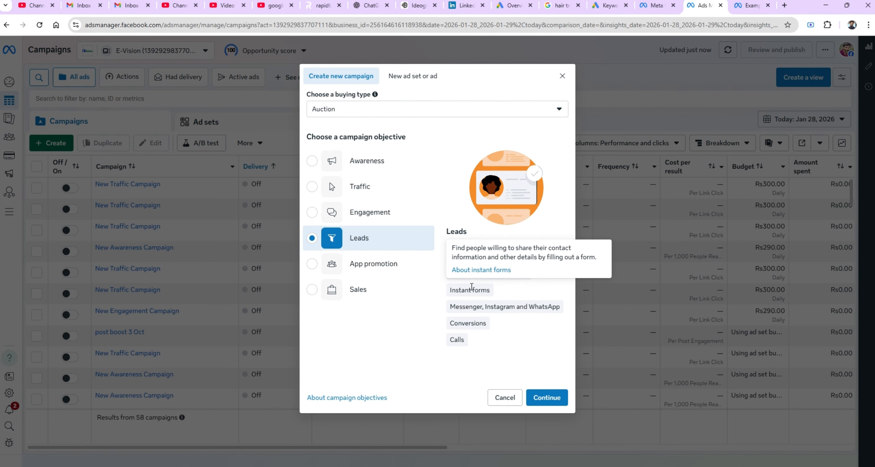
click(536, 398)
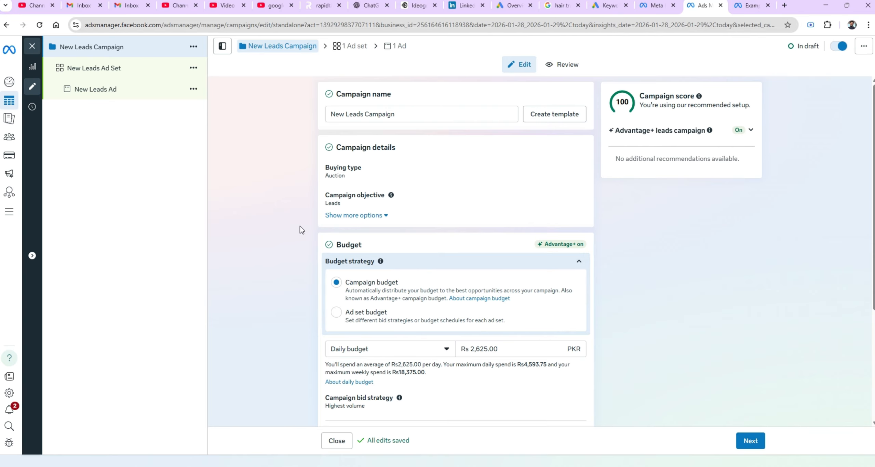
Rename the campaign to leads 28 jan 2026.
double_click(399, 117)
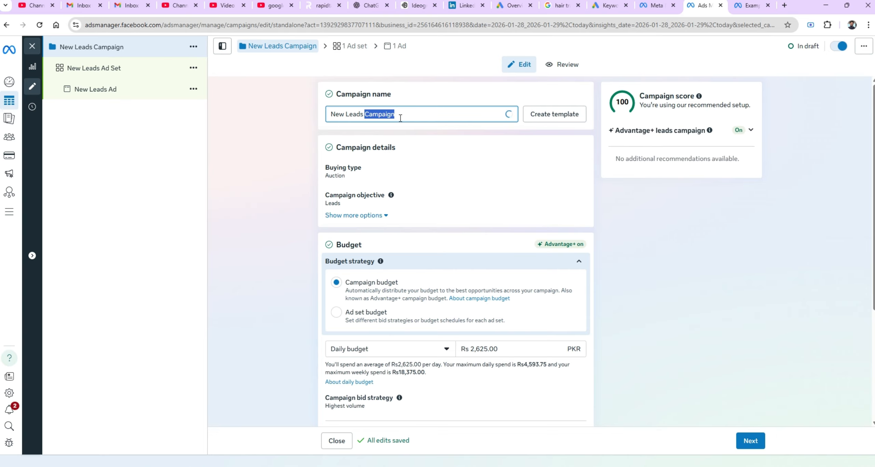
key(ctrl+a)
text(leads)
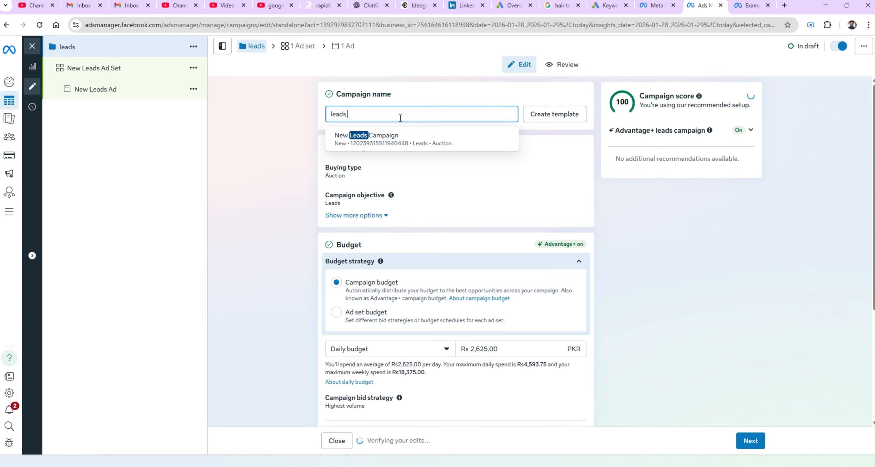
text( 28 jan )
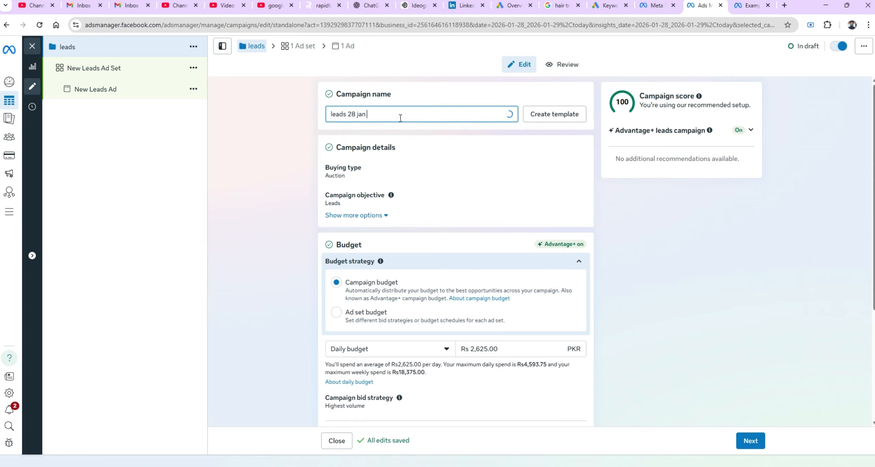
text(2026)
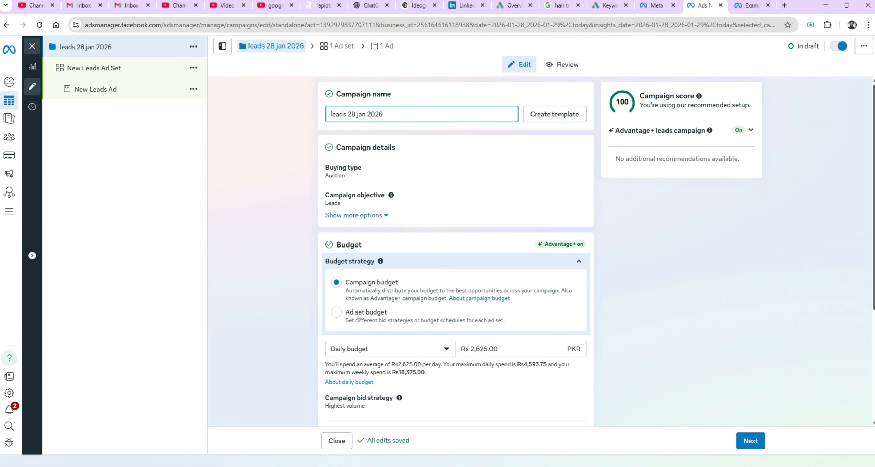
Expand the buying type options in the campaign details.
drag(873, 156, 868, 190)
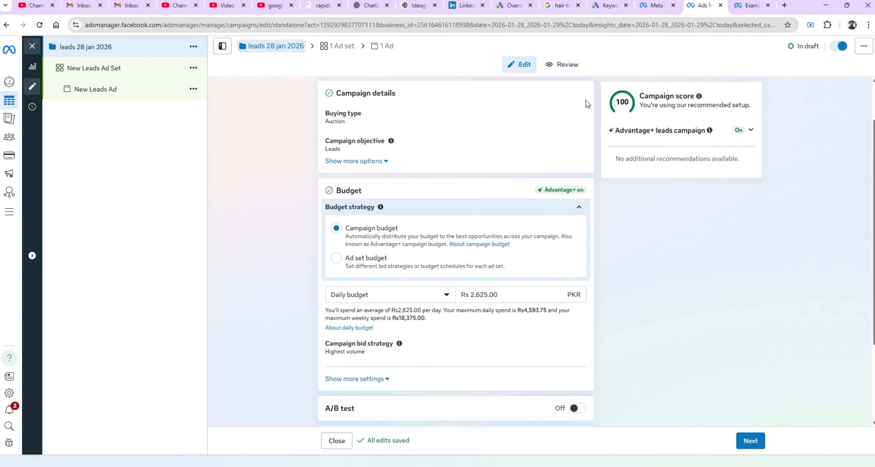
click(577, 120)
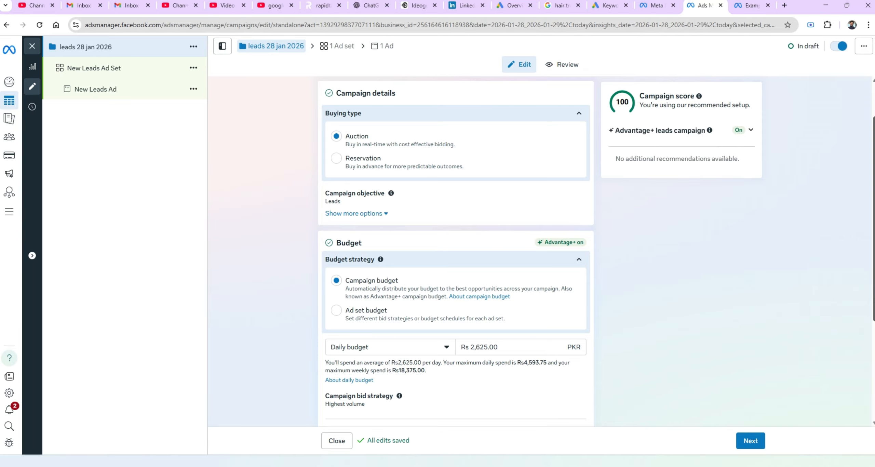
scroll(871, 270, down, 3)
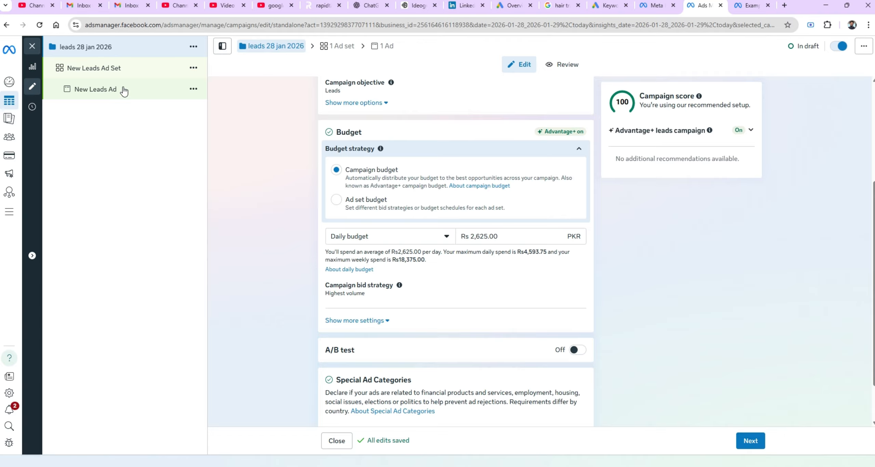
Switch the budget strategy to ad set budget and back to campaign budget.
click(335, 203)
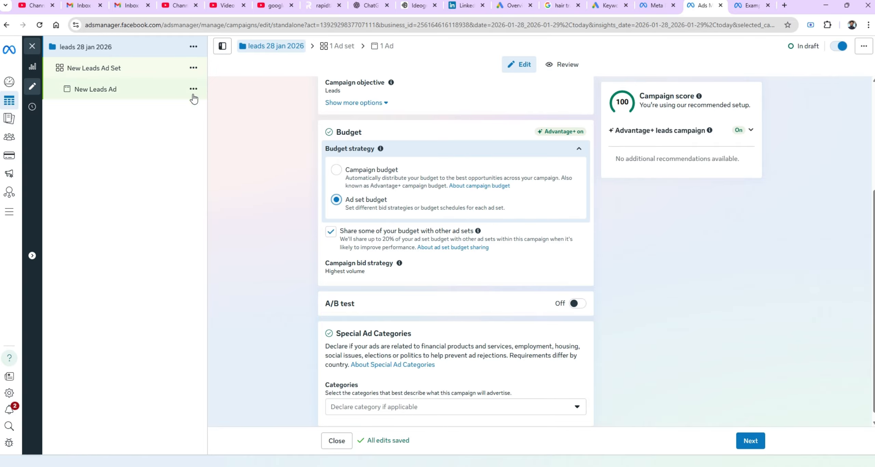
click(337, 170)
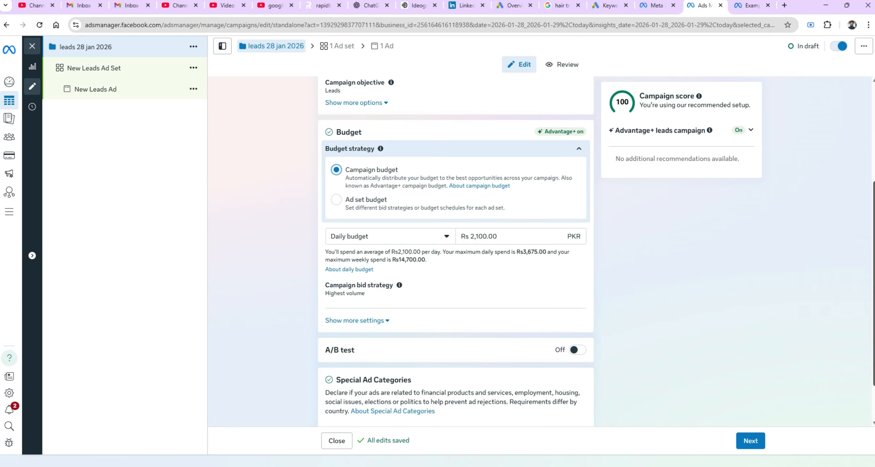
Open the budget type options and close them, keeping the daily budget.
scroll(864, 243, down, 2)
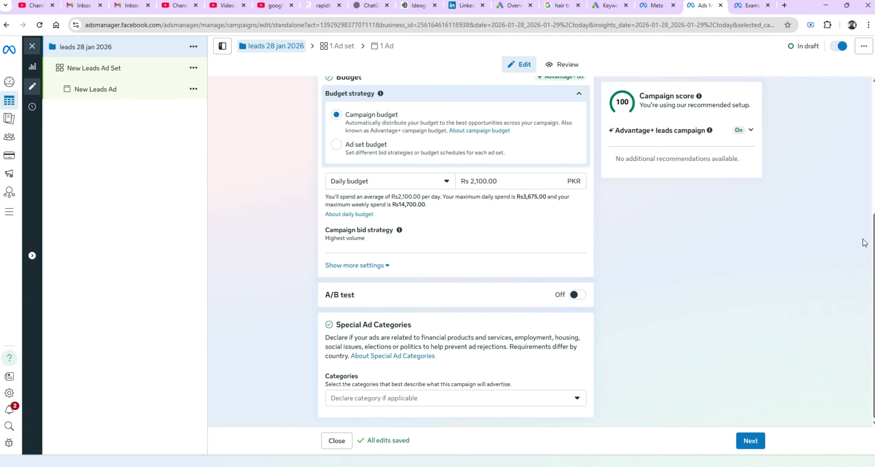
click(440, 186)
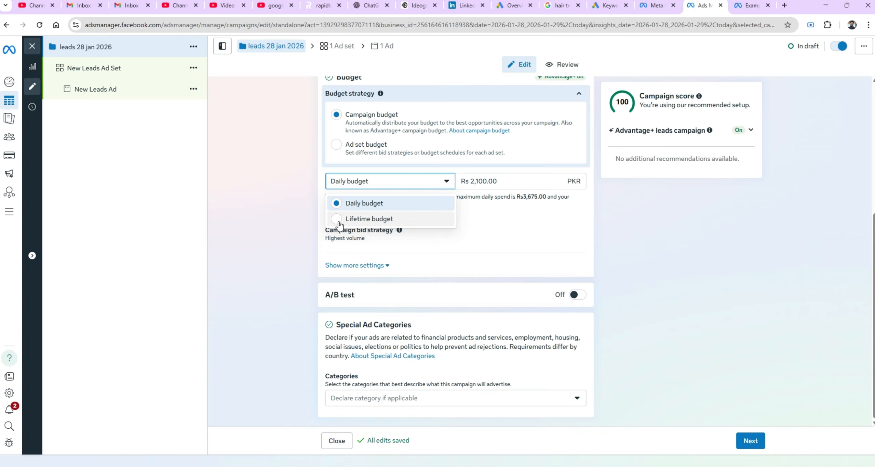
click(284, 211)
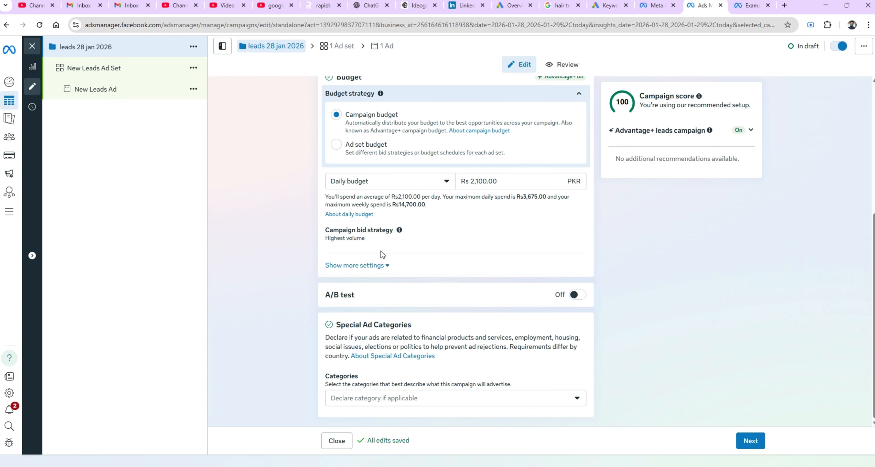
Show more budget settings and turn on scheduled budget increases.
click(383, 267)
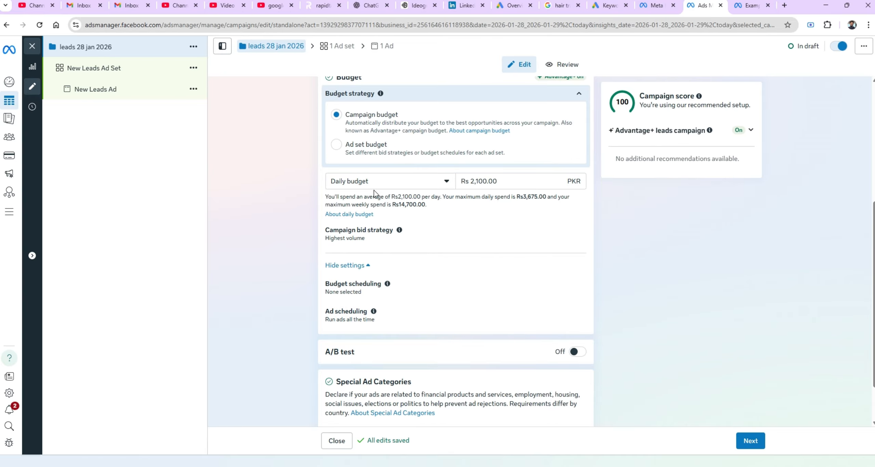
click(496, 297)
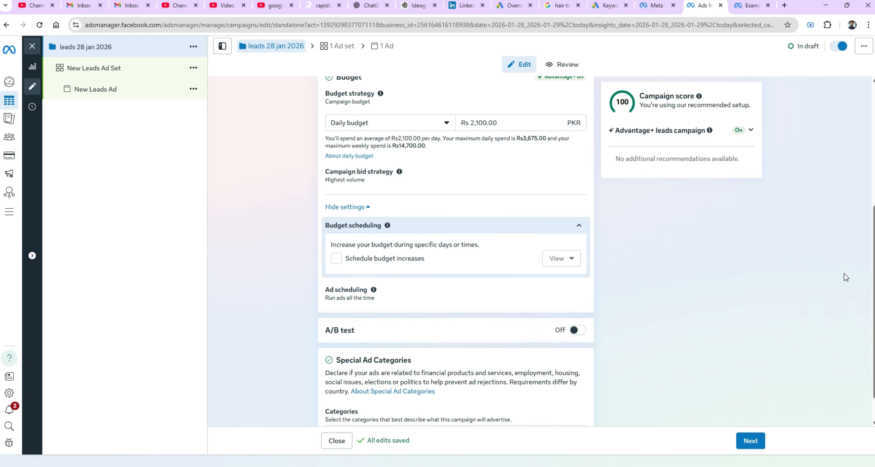
scroll(872, 288, down, 1)
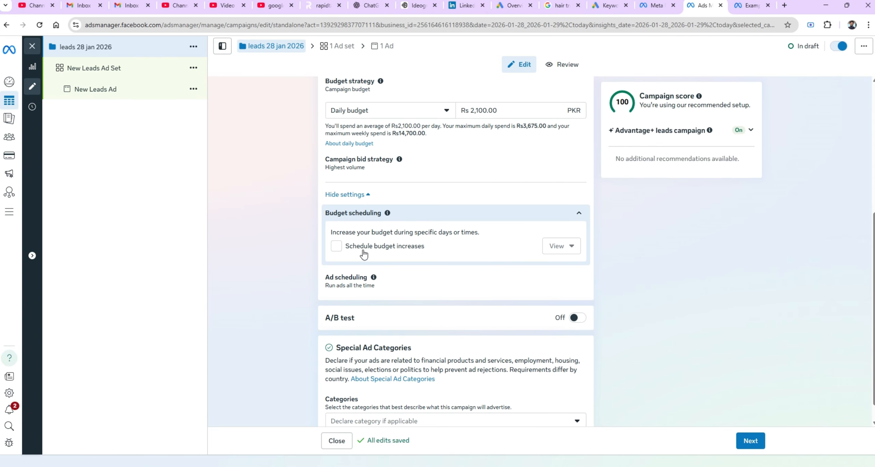
click(337, 246)
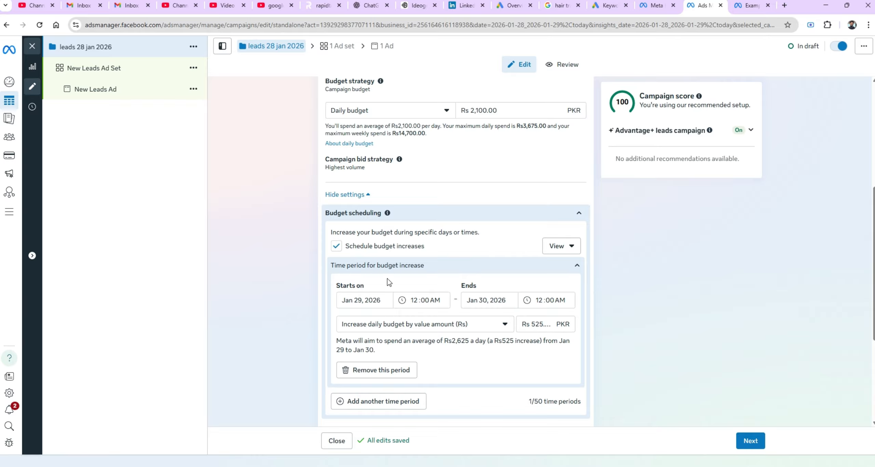
Set the budget increase period to start 30 Jan 2026 and end 1 Feb 2026.
click(371, 299)
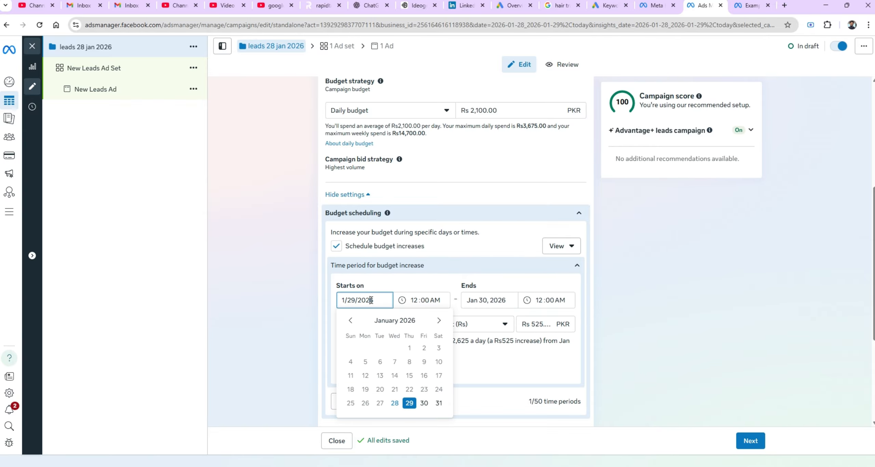
click(424, 403)
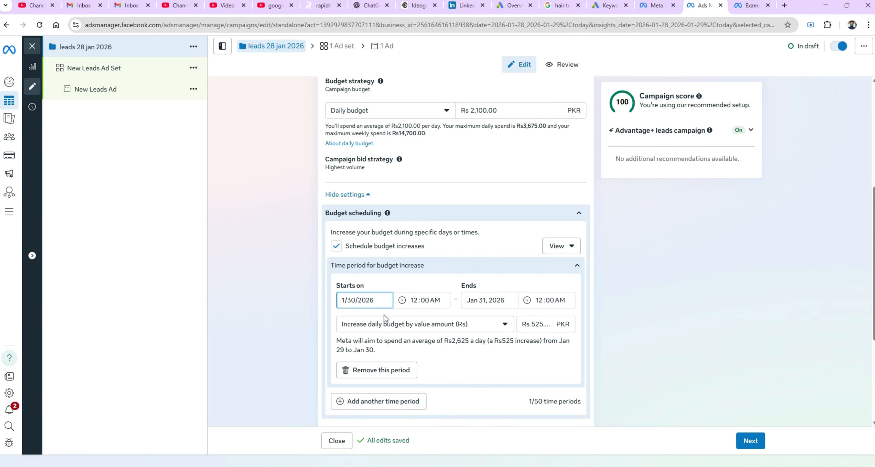
click(382, 303)
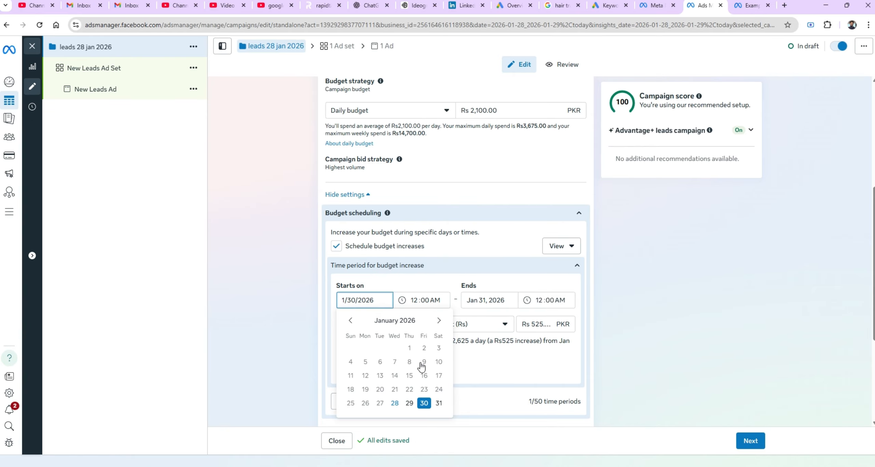
click(489, 300)
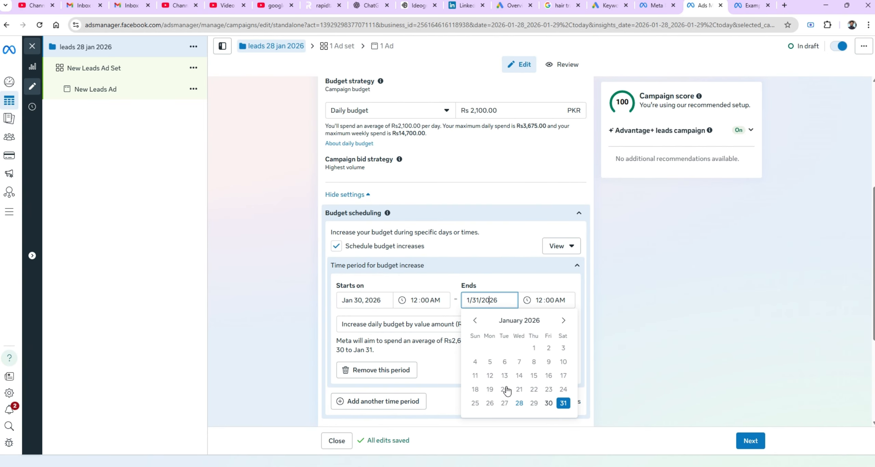
click(563, 321)
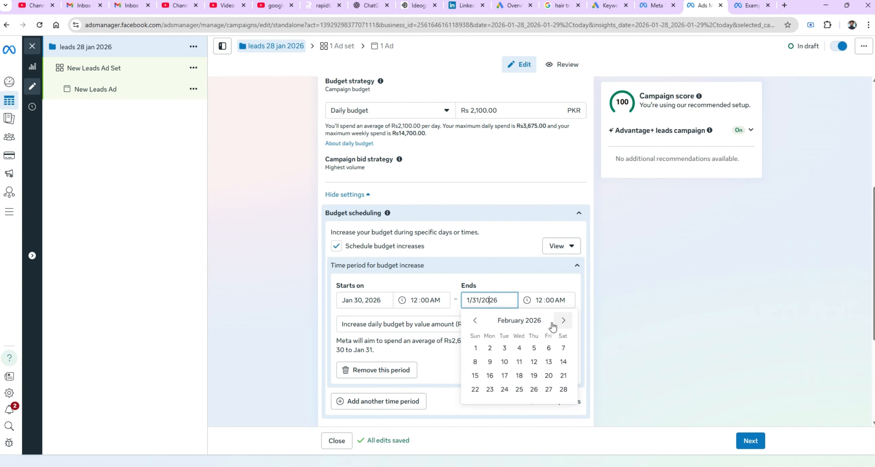
click(476, 348)
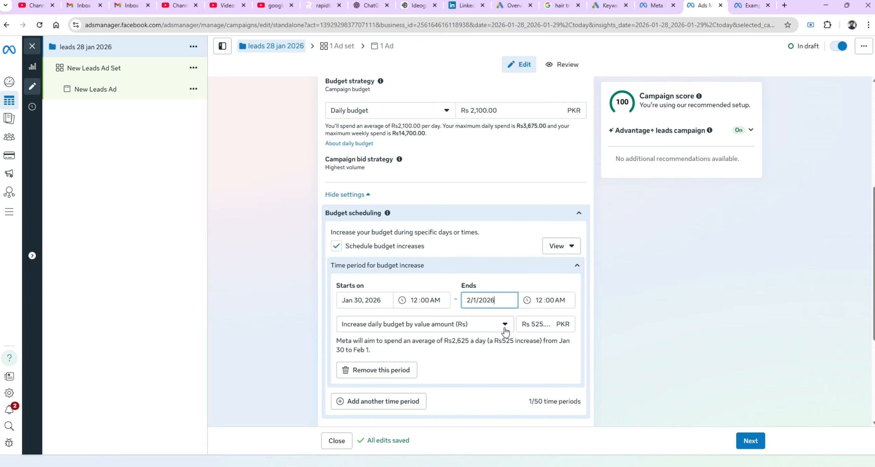
Set the daily budget increase amount to Rs 1,000.
click(540, 324)
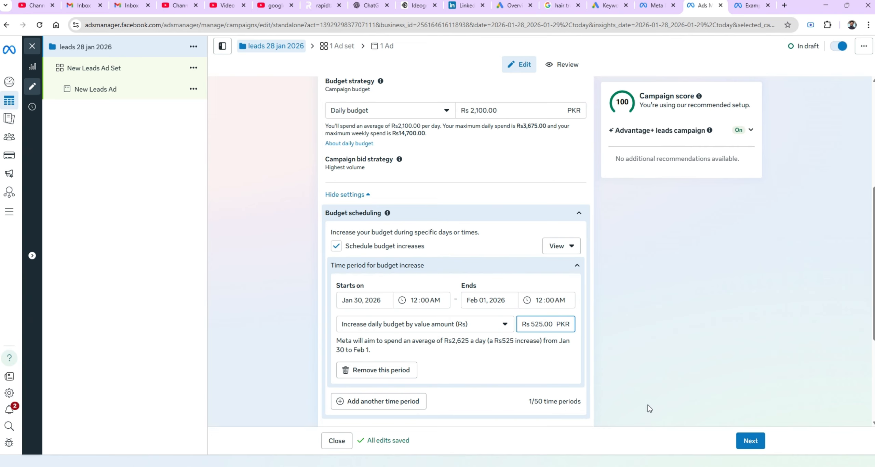
key(BackSpace)
key(BackSpace)
key(BackSpace)
key(BackSpace)
key(BackSpace)
key(BackSpace)
click(473, 351)
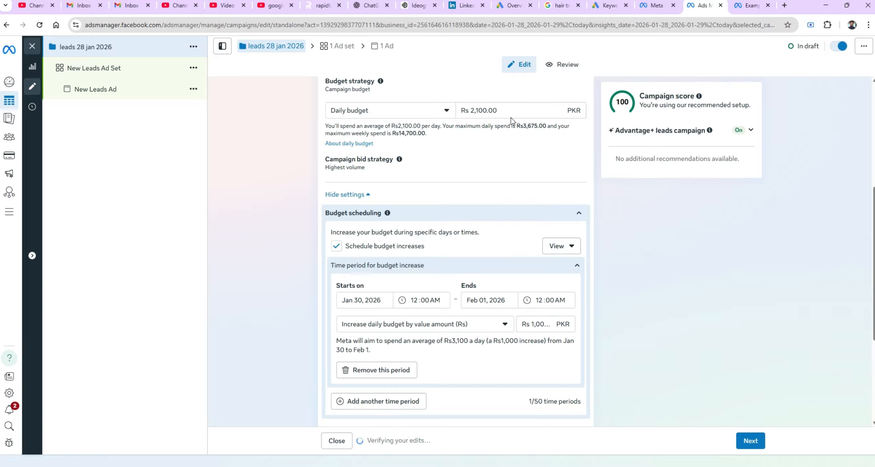
Change the increase to a percentage of the daily budget and set it to 50%.
click(501, 331)
click(474, 360)
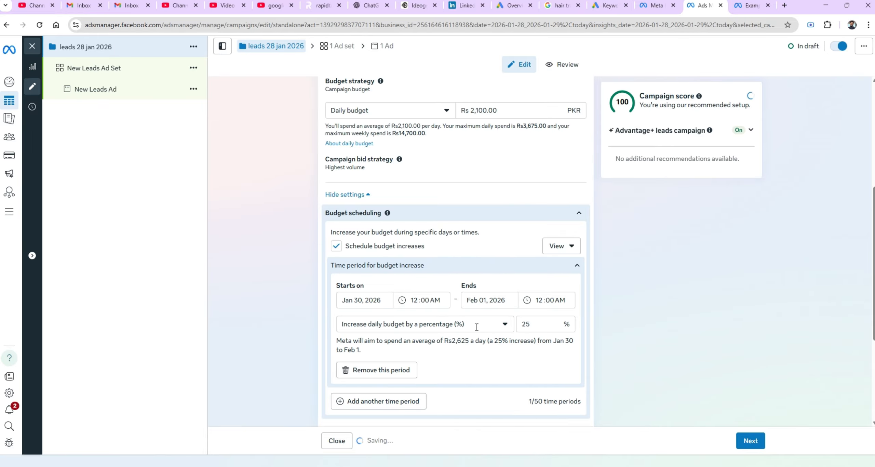
click(531, 325)
key(BackSpace)
key(BackSpace)
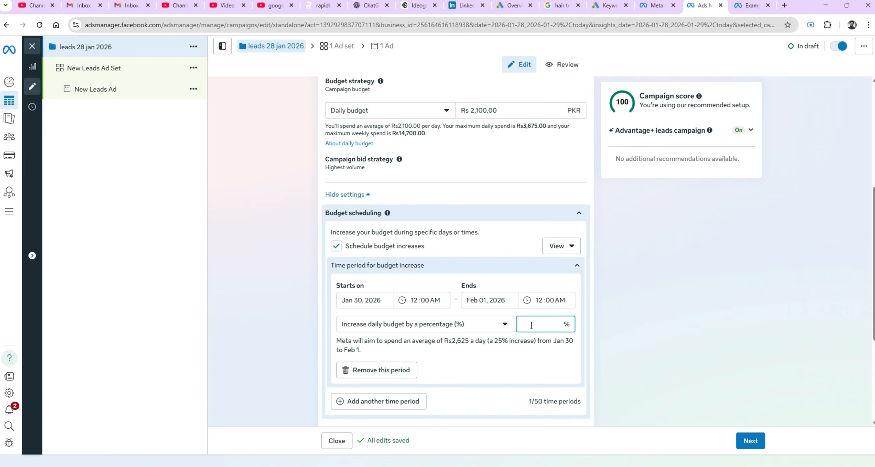
text(50)
click(302, 294)
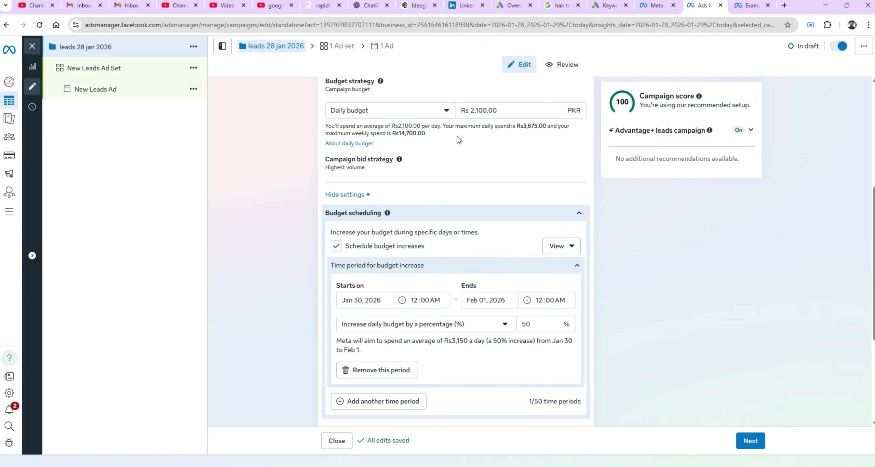
Switch the campaign to a lifetime budget and set it to Rs 3,500.
click(443, 115)
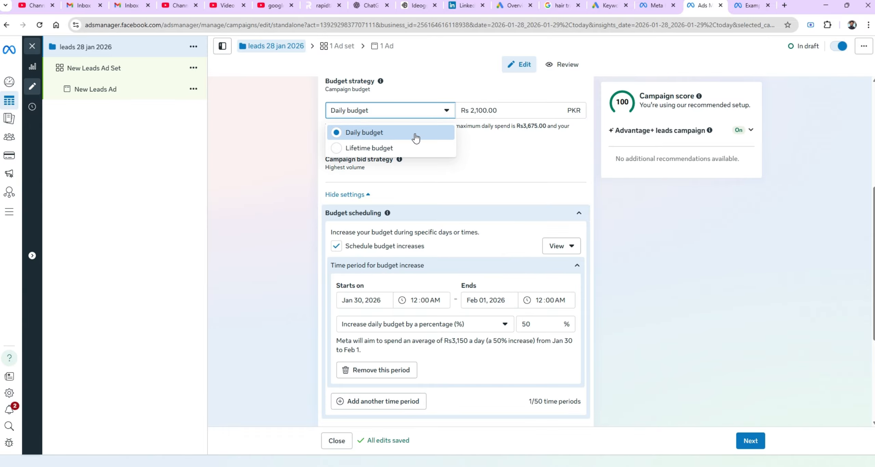
click(403, 150)
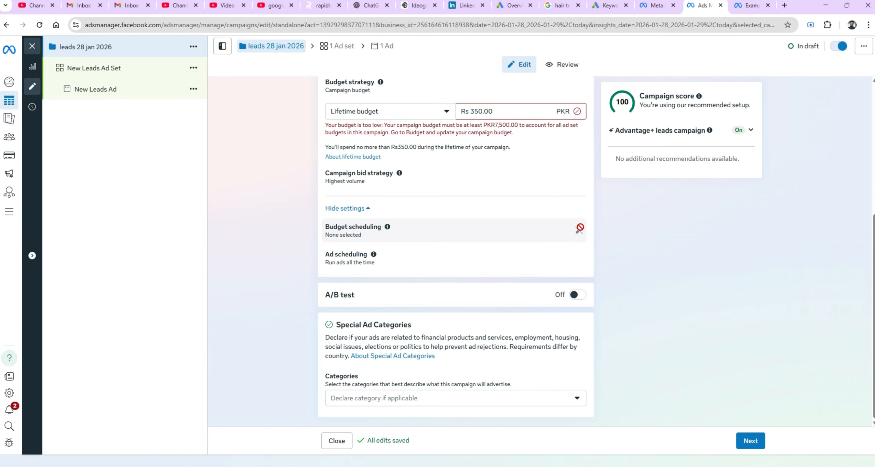
click(480, 109)
text(0)
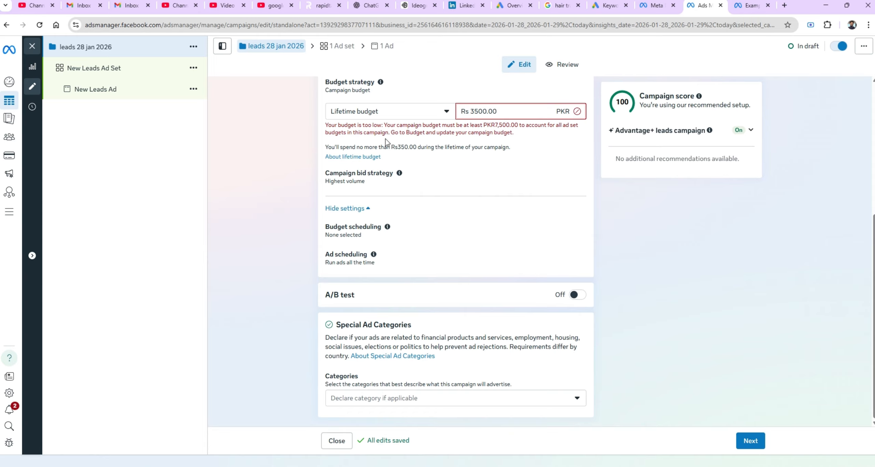
click(284, 162)
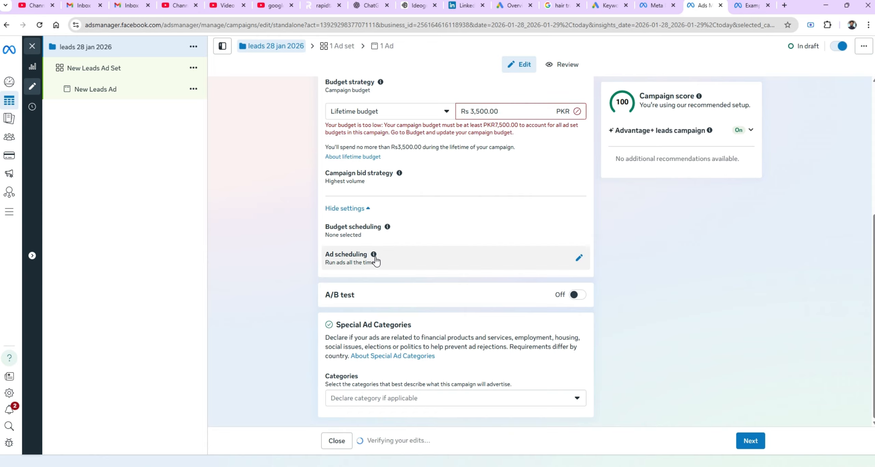
Set the campaign's ad scheduling to run ads on a schedule.
mouse_move(375, 257)
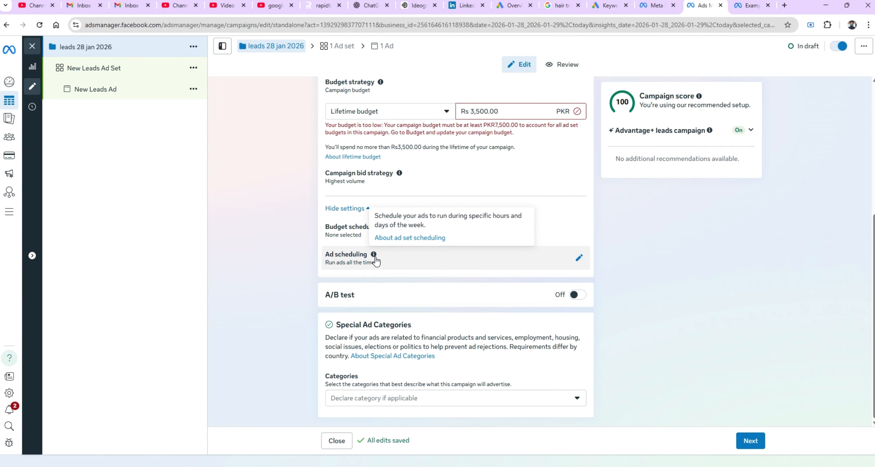
click(409, 265)
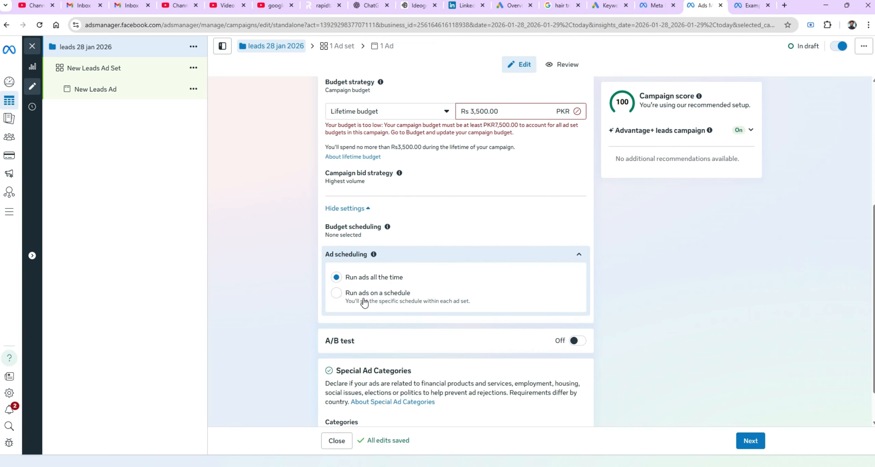
click(336, 292)
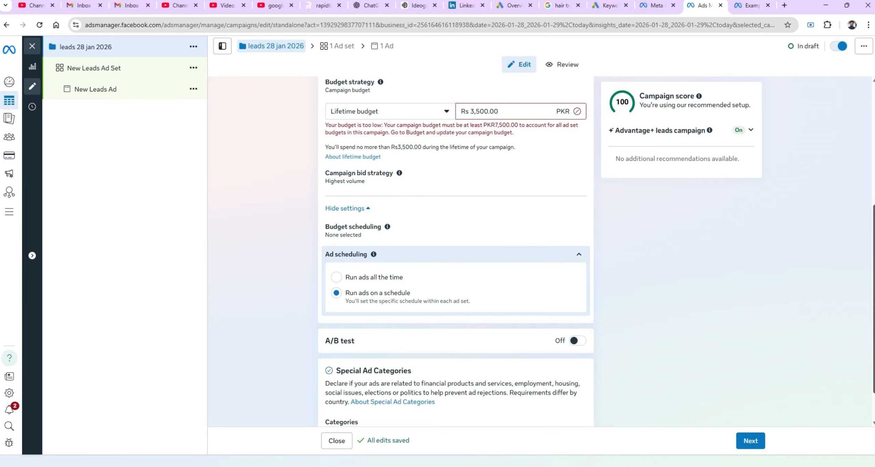
Check the Special Ad Categories options without declaring any, and continue to the ad set settings.
scroll(466, 321, down, 1)
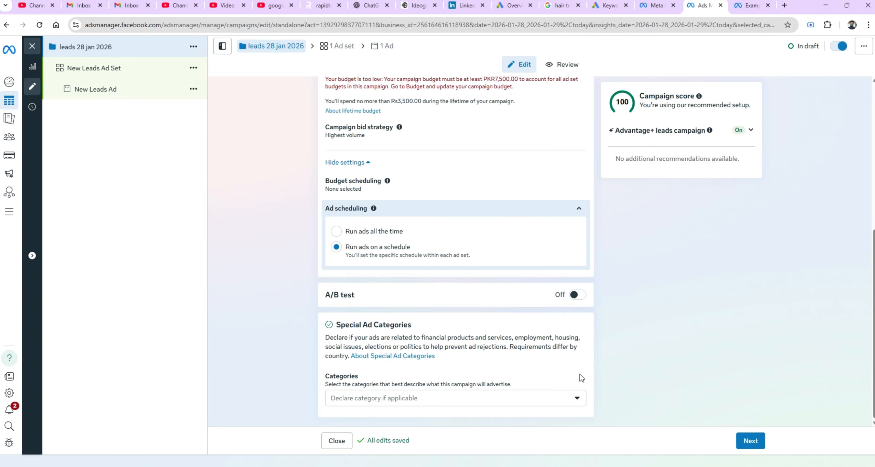
click(577, 400)
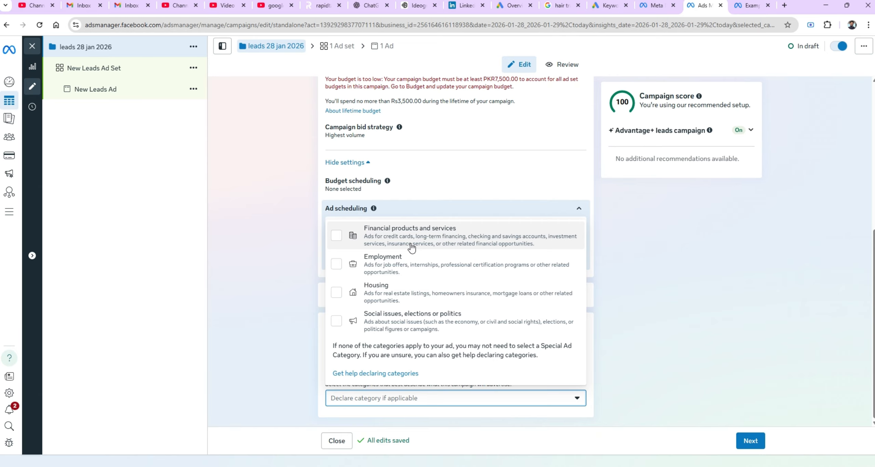
click(261, 281)
click(742, 445)
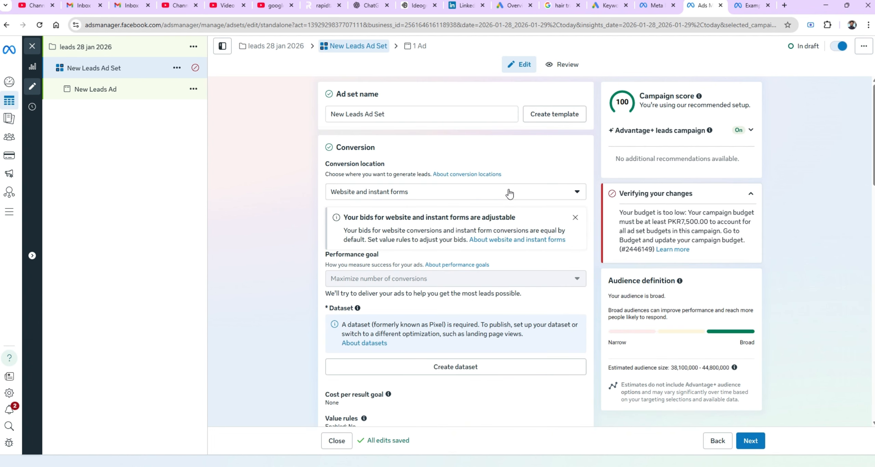
Rename the ad set to leads 28 jan female kli.
triple_click(446, 114)
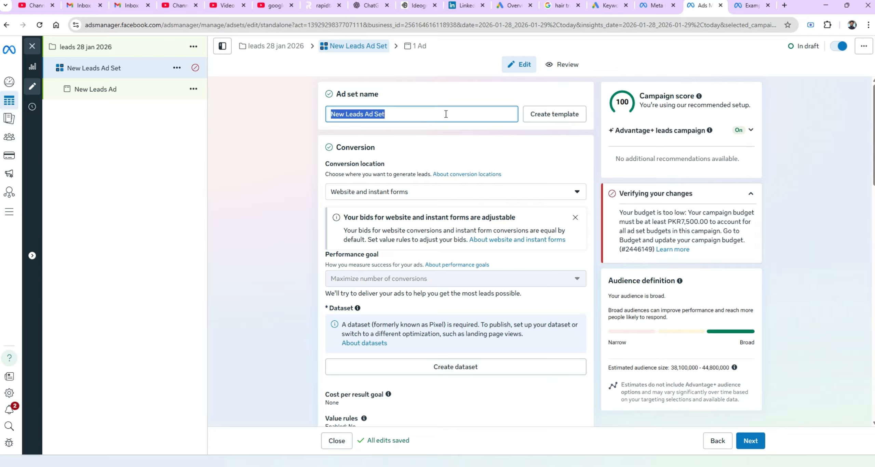
text(leads)
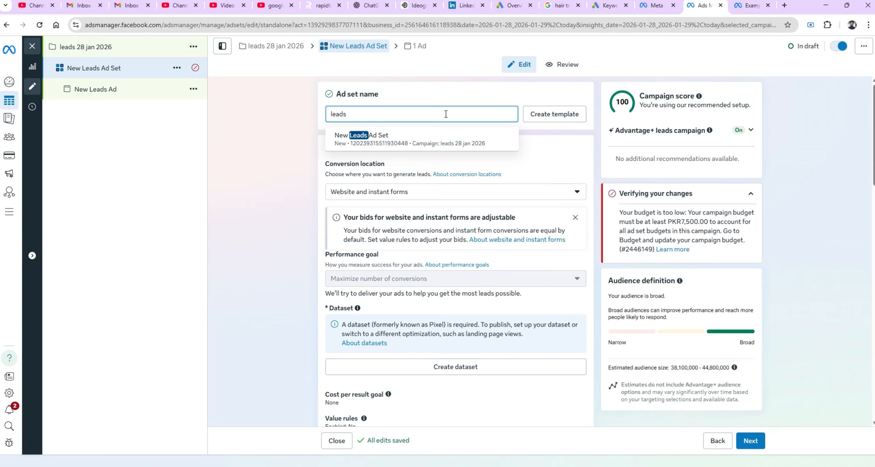
text( 28 j)
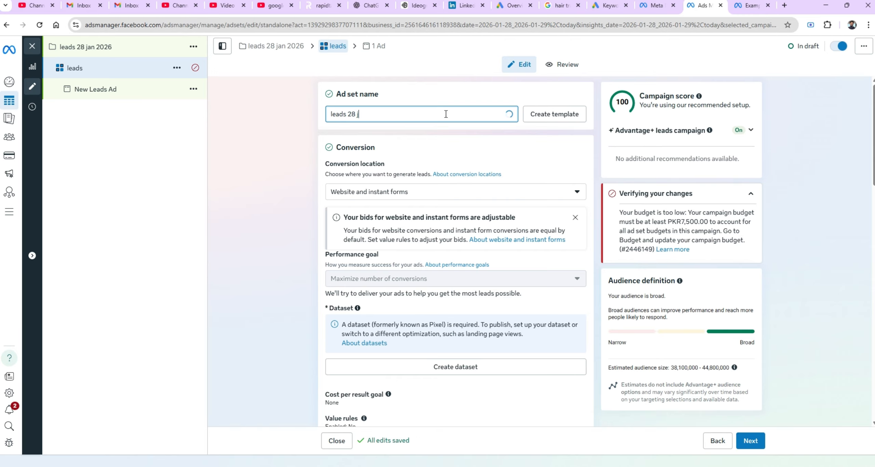
text(an mal)
key(BackSpace)
text(fema)
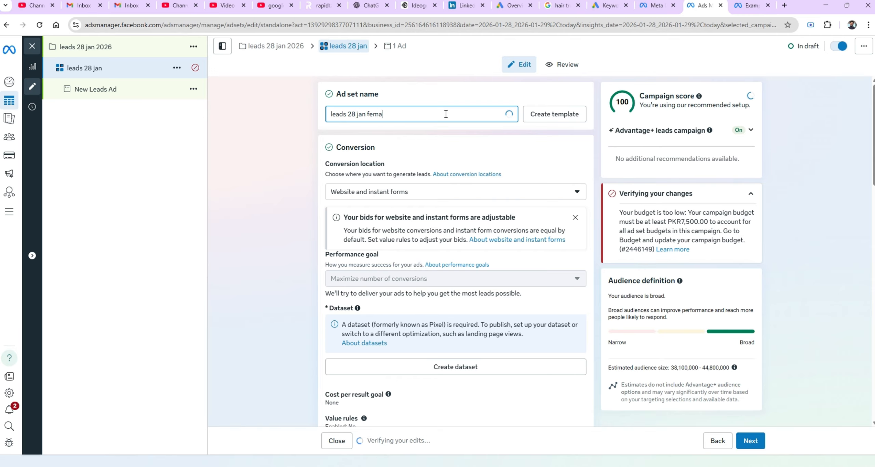
text(le kl)
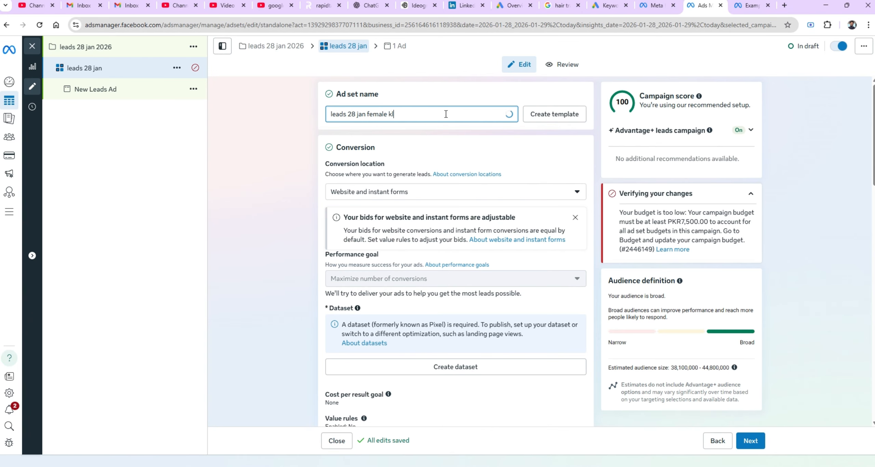
text(i)
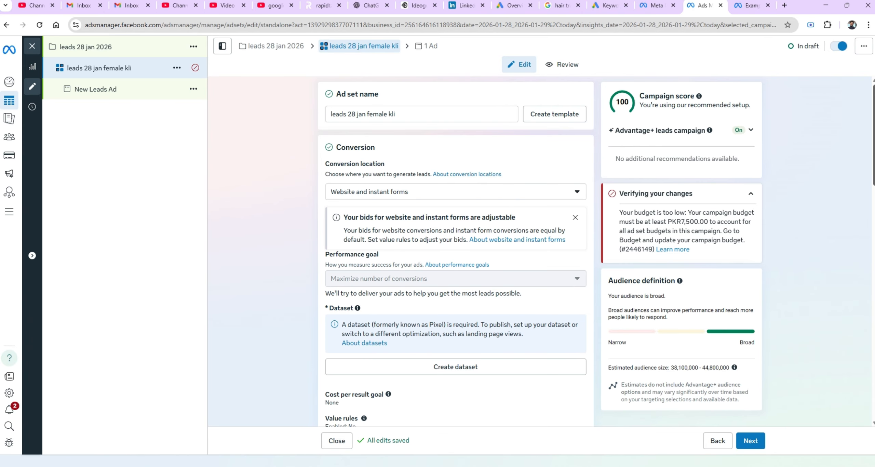
Change the conversion location to the single option Instant forms.
scroll(456, 252, down, 2)
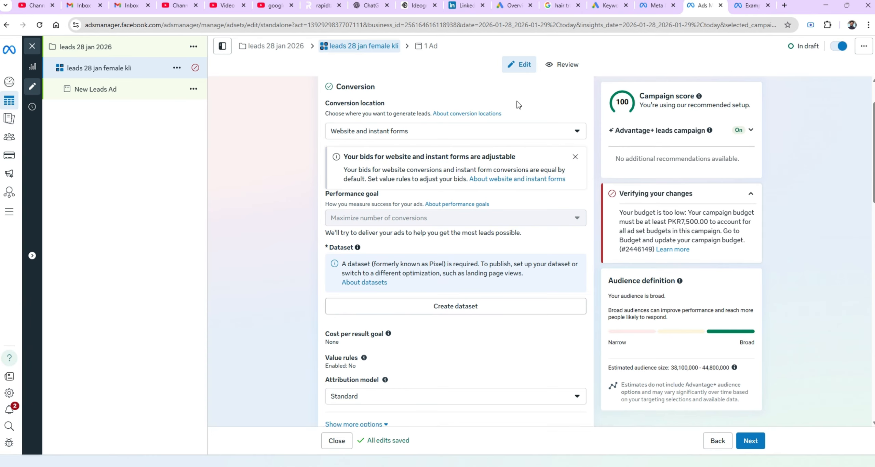
click(513, 131)
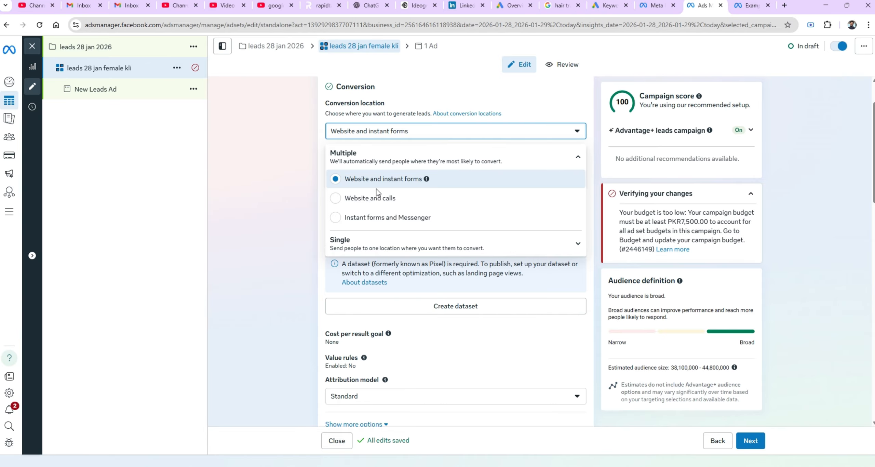
click(344, 241)
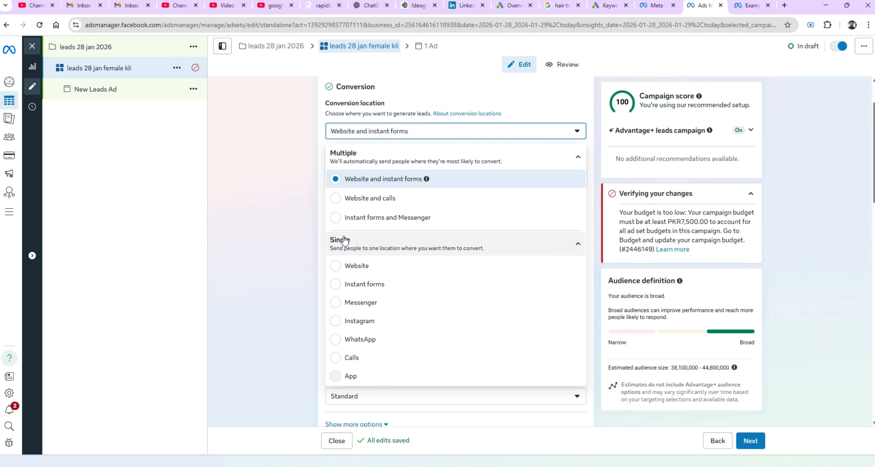
click(358, 286)
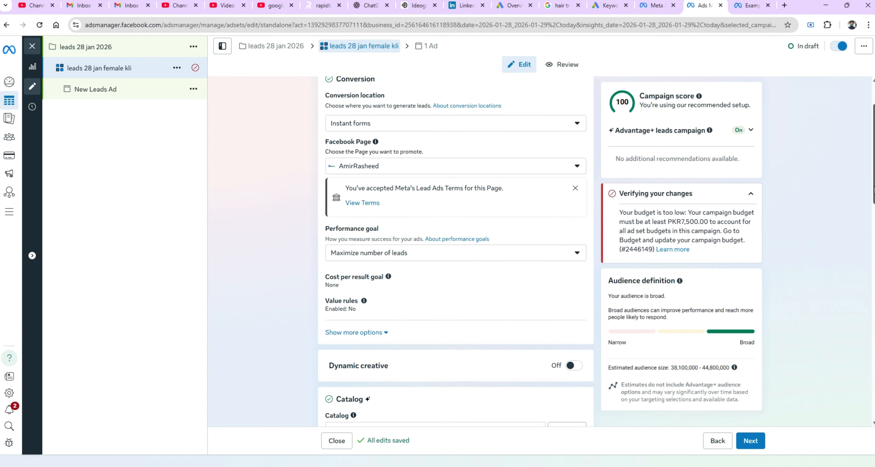
Set the performance goal to Maximize number of conversion leads.
scroll(873, 187, down, 2)
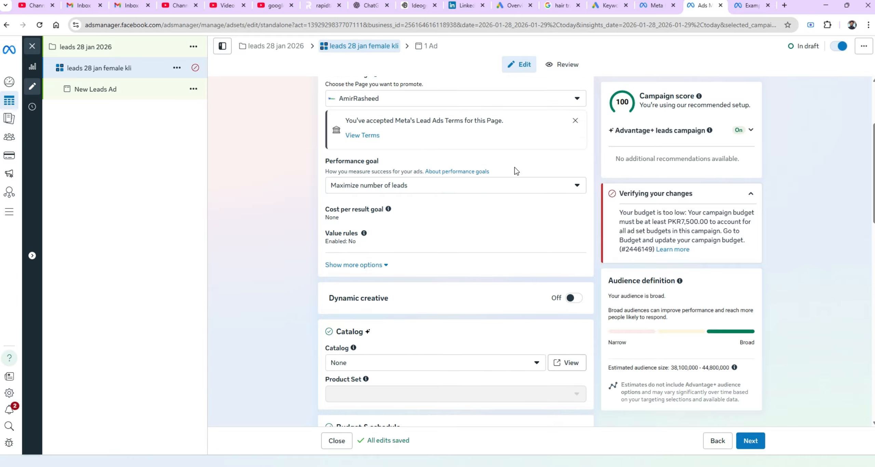
click(495, 192)
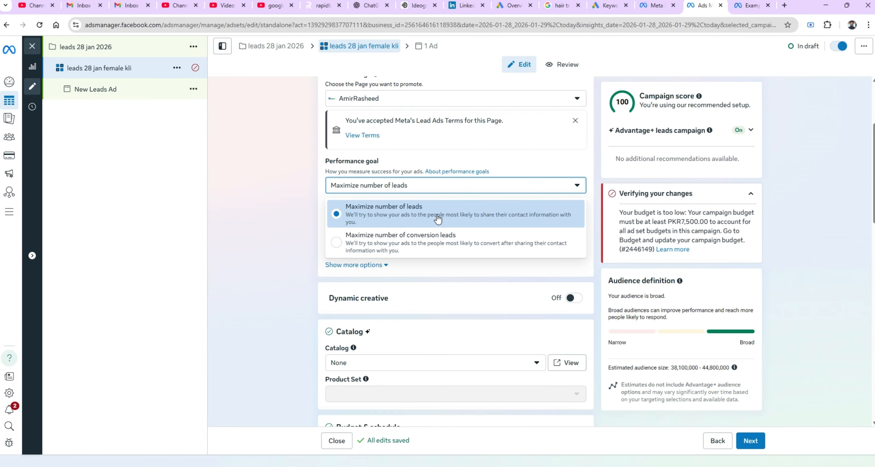
click(438, 240)
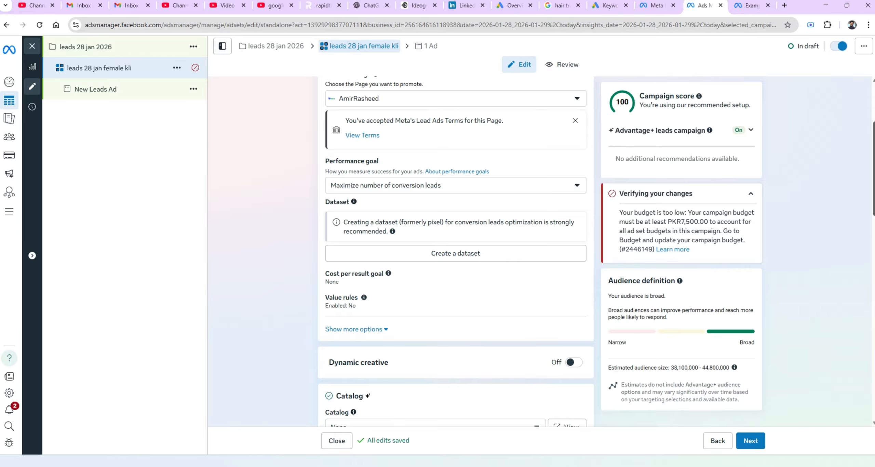
Replace the audience location Pakistan with Islamabad, Islamabad Capital Territory.
scroll(534, 158, down, 4)
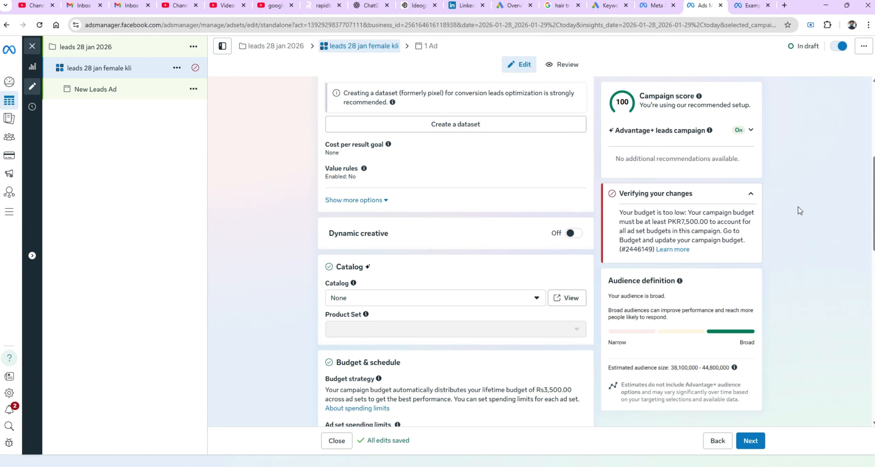
scroll(858, 265, down, 7)
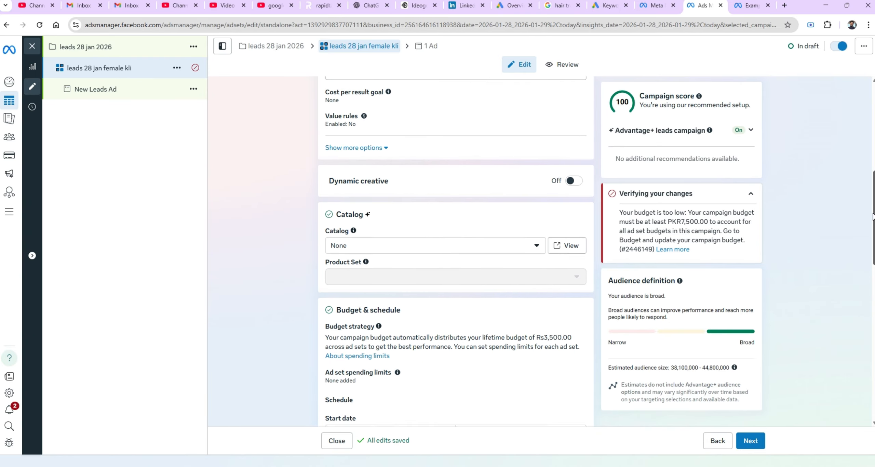
scroll(858, 268, down, 1)
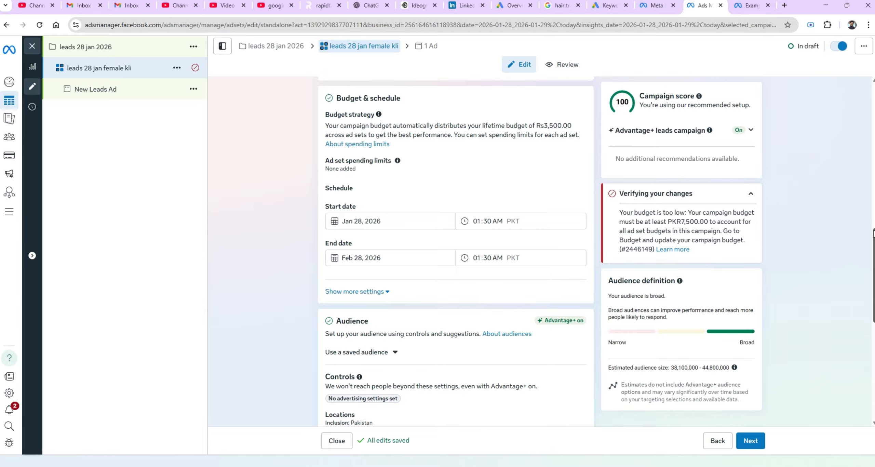
drag(873, 233, 869, 279)
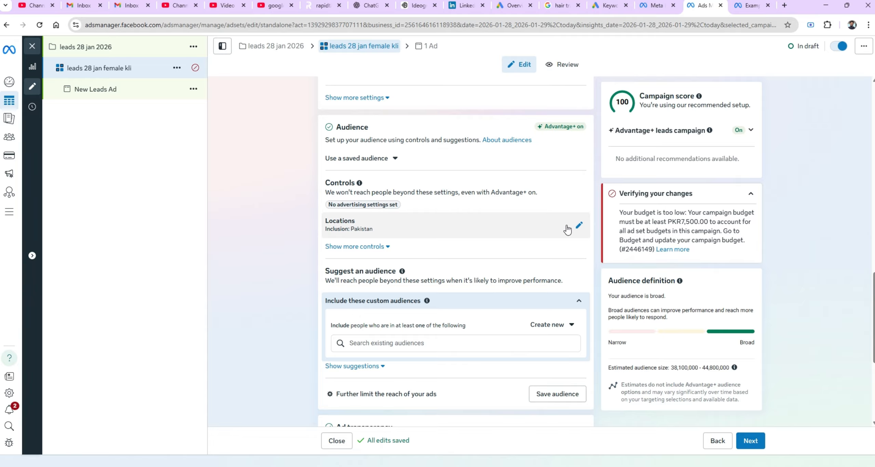
click(579, 227)
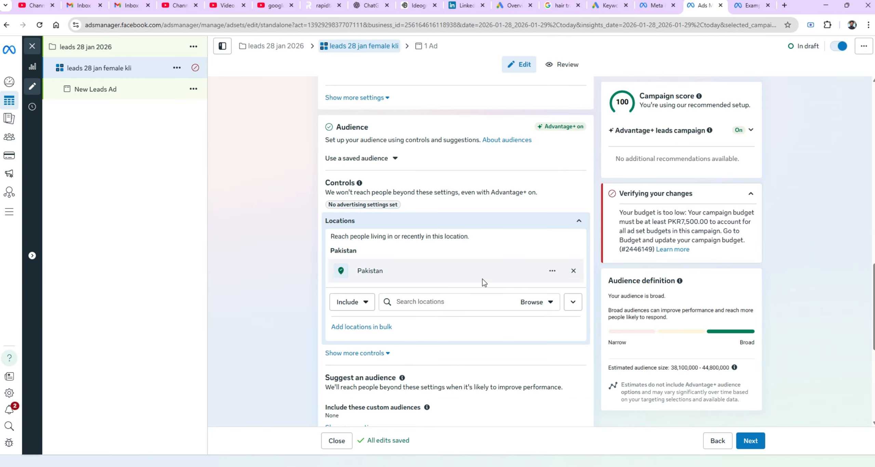
click(398, 301)
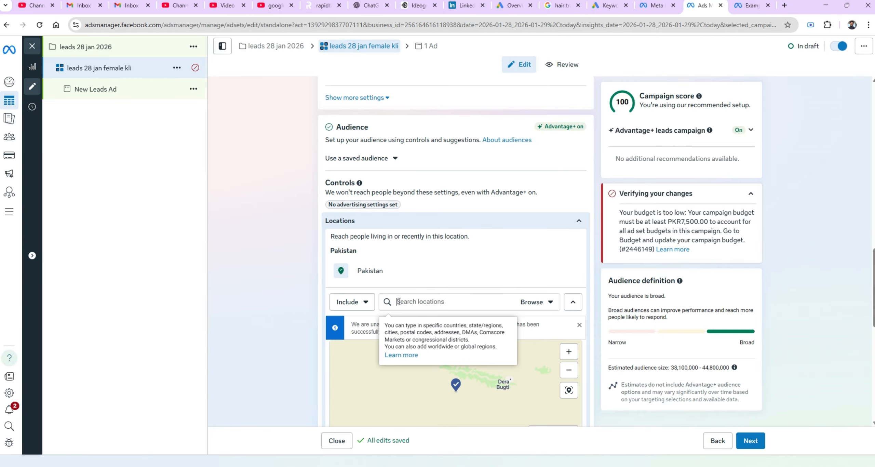
text(isla)
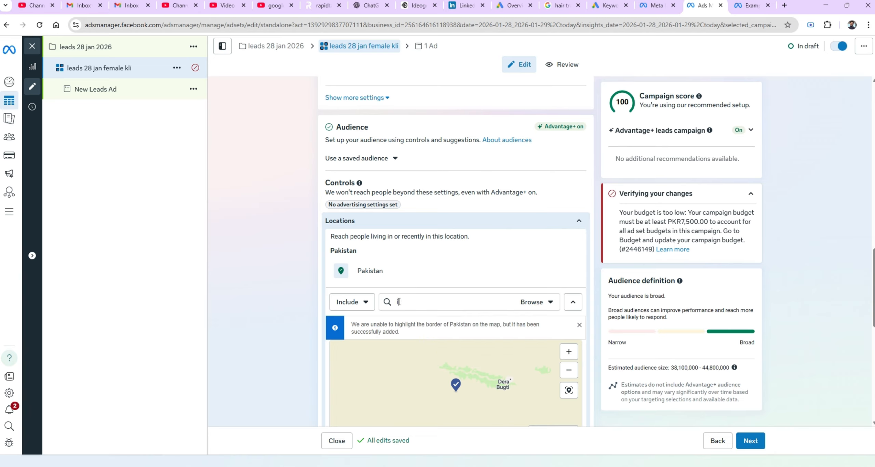
text(mab)
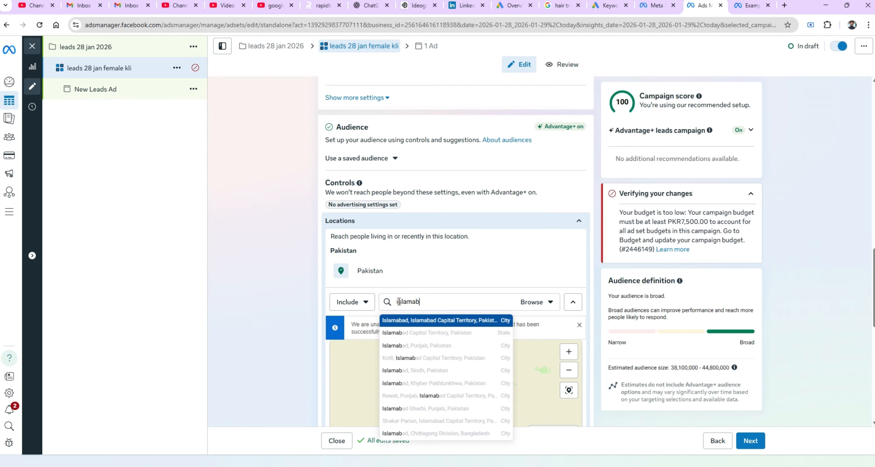
click(415, 321)
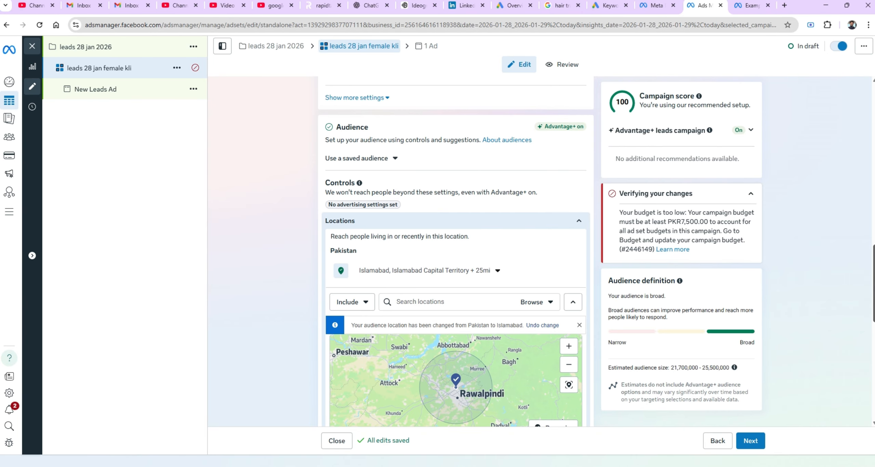
Set the radius around Islamabad to 15 mi.
scroll(485, 160, down, 4)
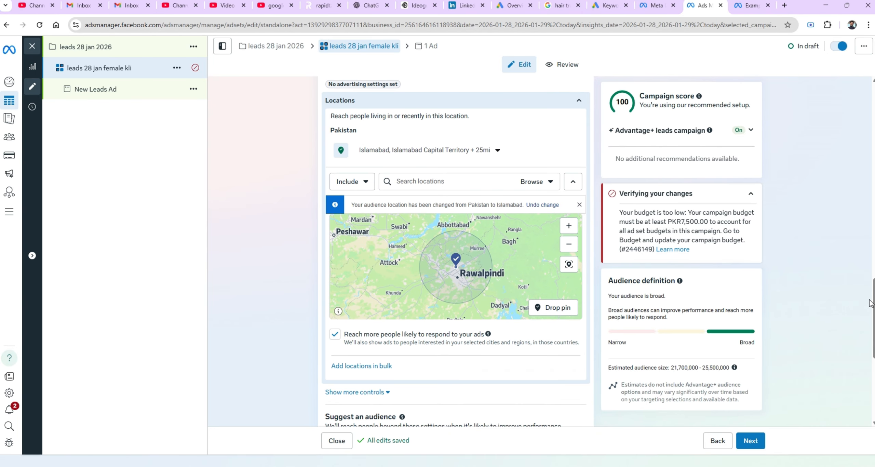
click(497, 151)
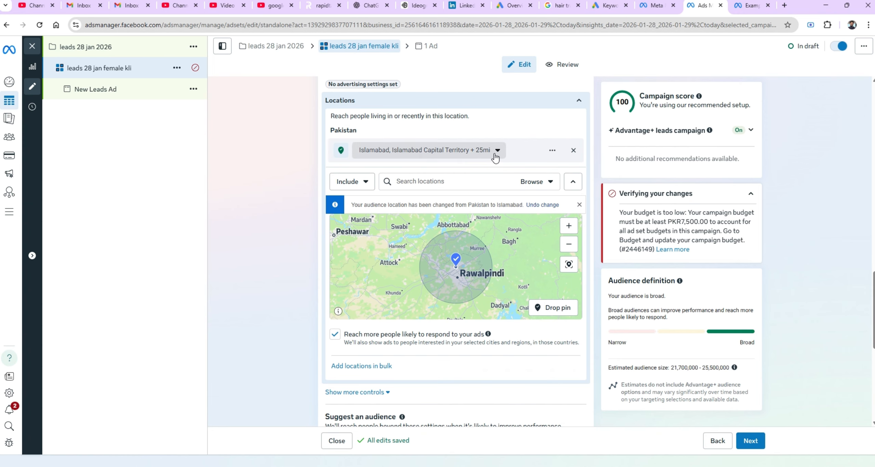
click(425, 212)
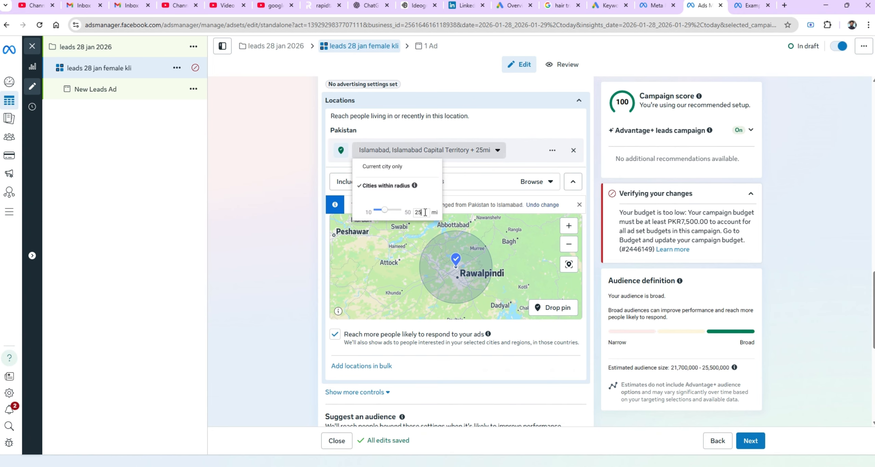
text(15)
key(Return)
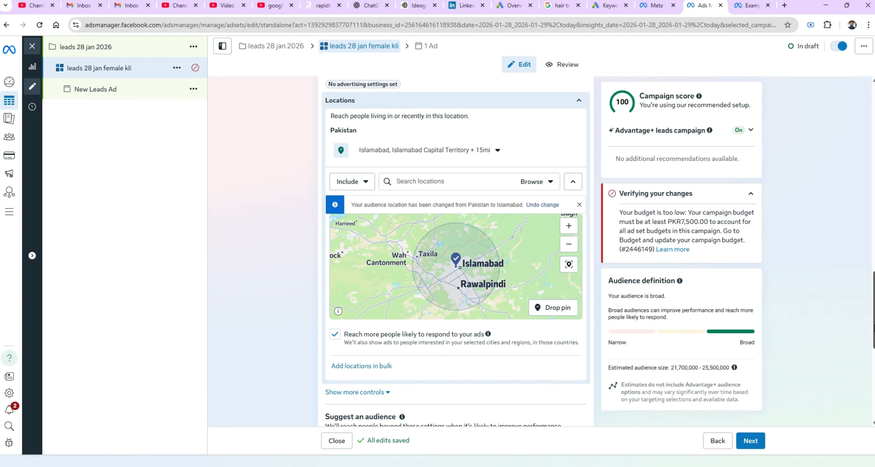
Turn off the option to reach more people likely to respond to the ads.
mouse_move(872, 327)
mouse_down()
mouse_move(871, 346)
mouse_move(872, 333)
mouse_up()
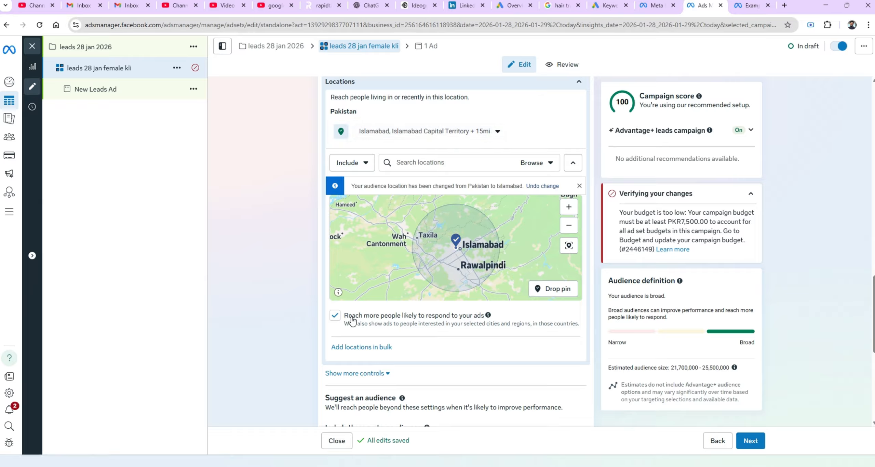
click(335, 317)
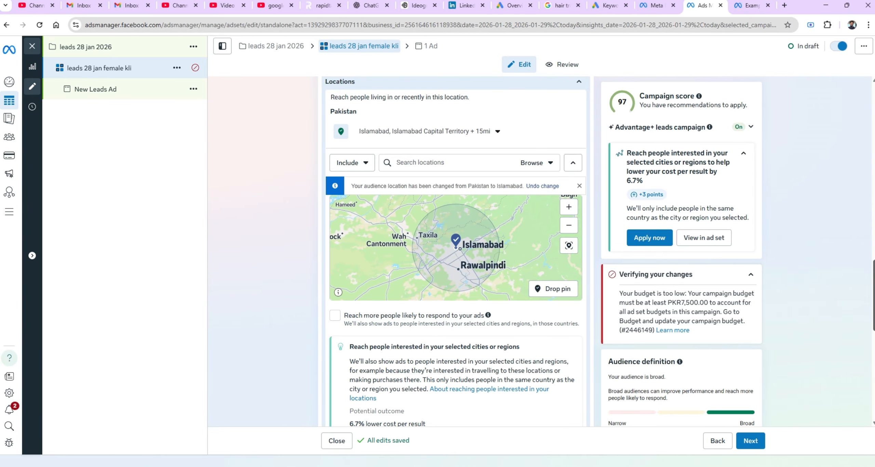
scroll(861, 350, down, 10)
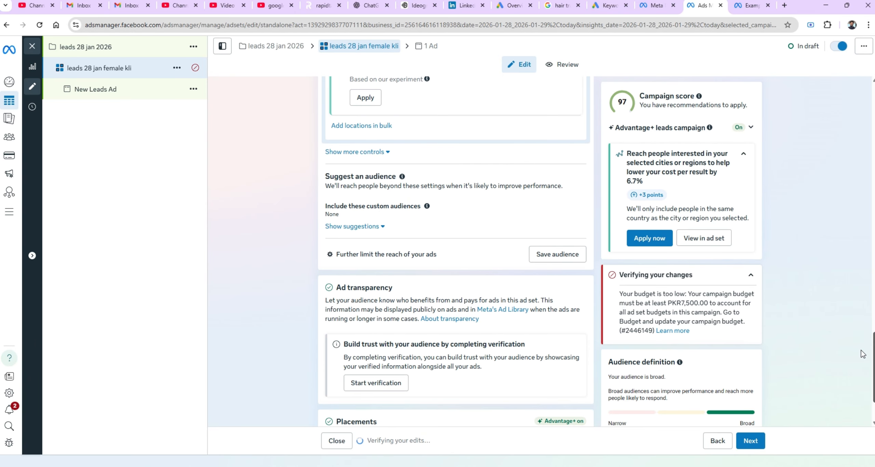
Expand the custom audiences field and show the audience suggestions under Suggest an audience.
scroll(861, 350, down, 1)
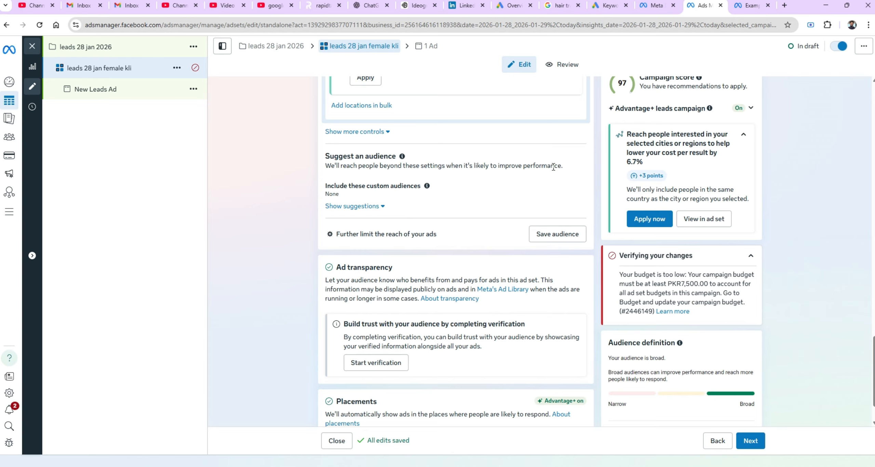
click(577, 190)
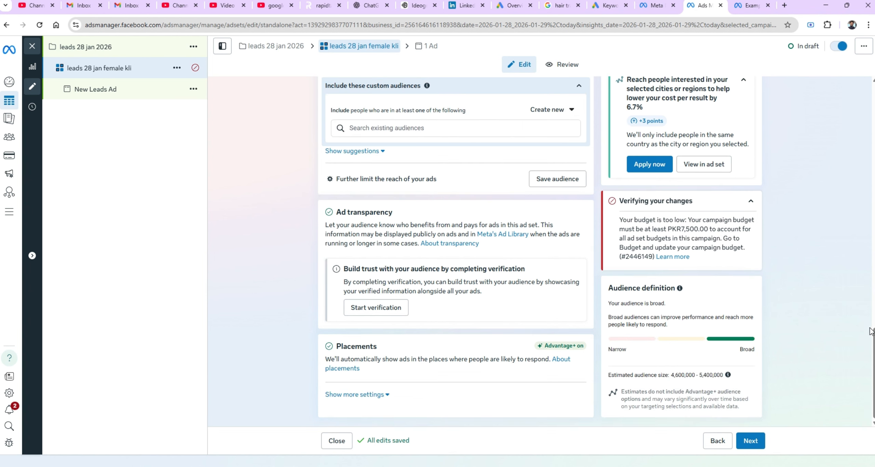
drag(874, 345, 874, 277)
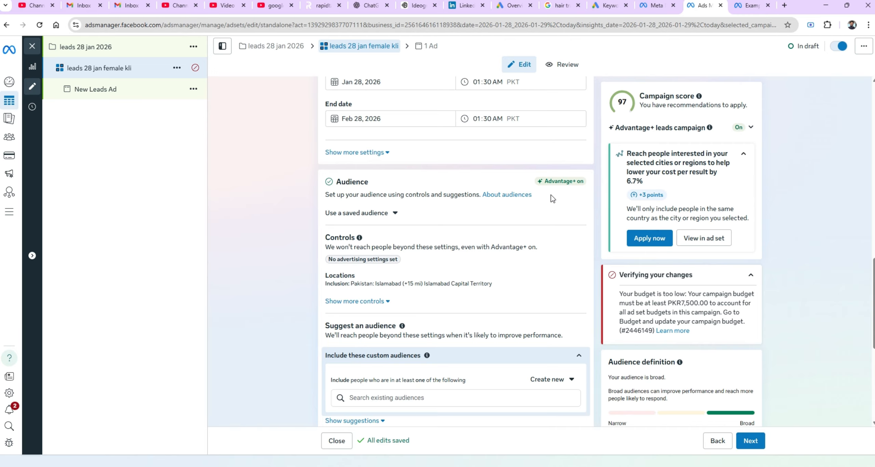
mouse_move(556, 186)
scroll(830, 324, down, 3)
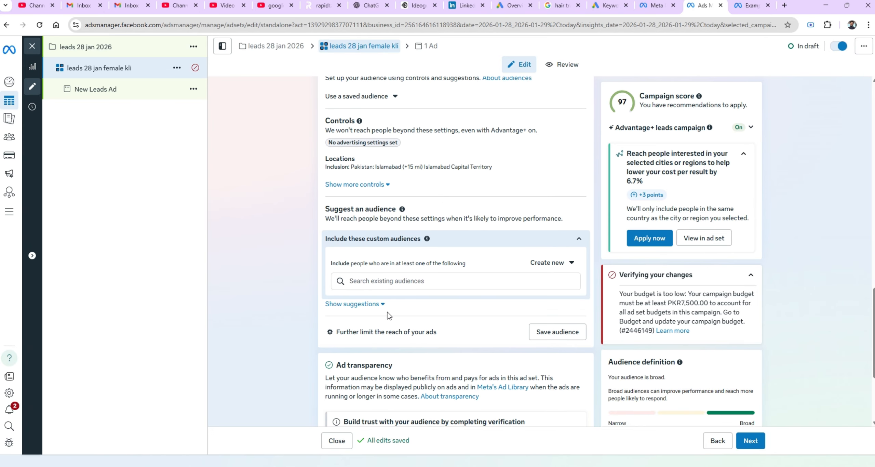
click(380, 304)
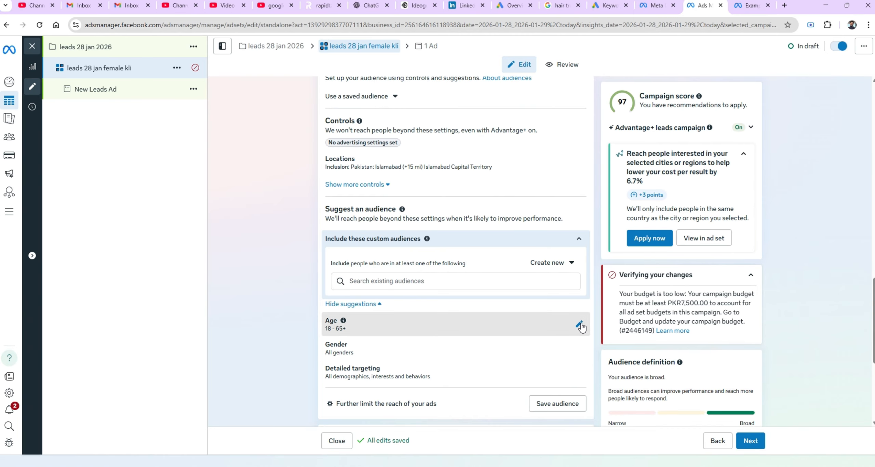
Set the suggested audience age range to 30 through 50.
click(580, 324)
click(388, 301)
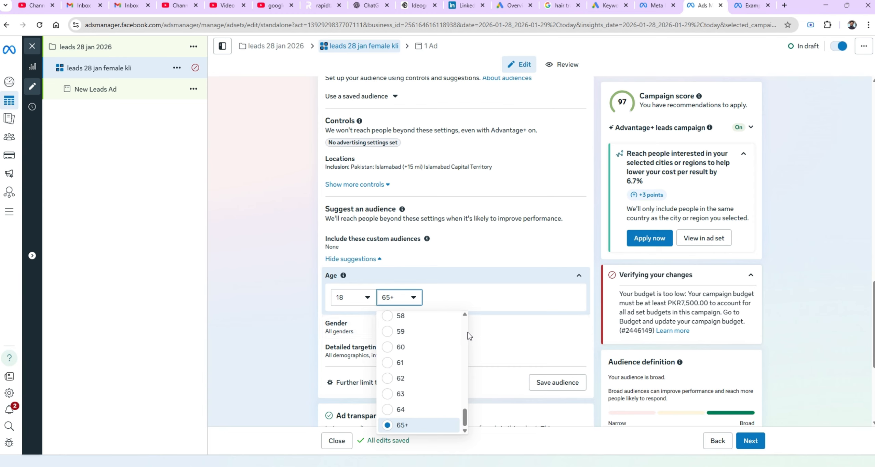
scroll(465, 329, up, 3)
scroll(465, 329, up, 10)
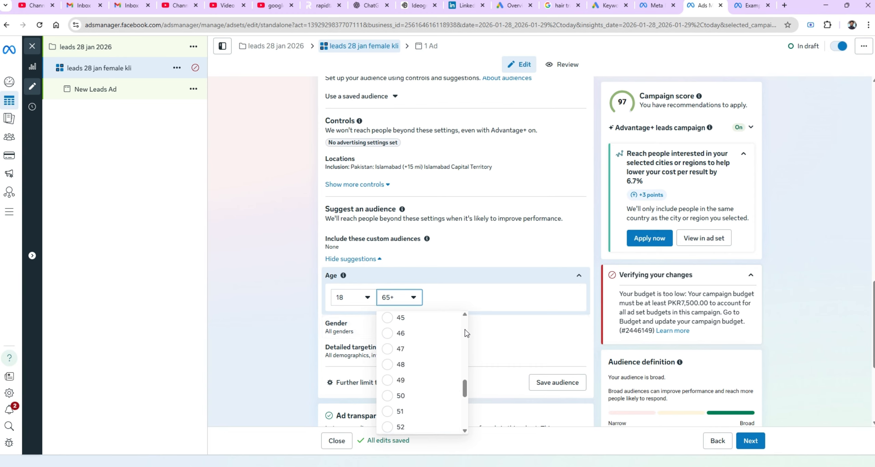
scroll(464, 330, up, 4)
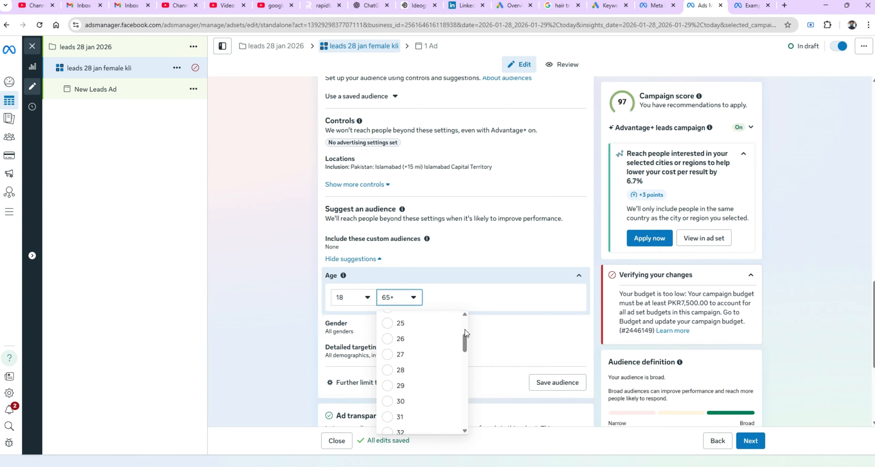
click(392, 401)
click(409, 297)
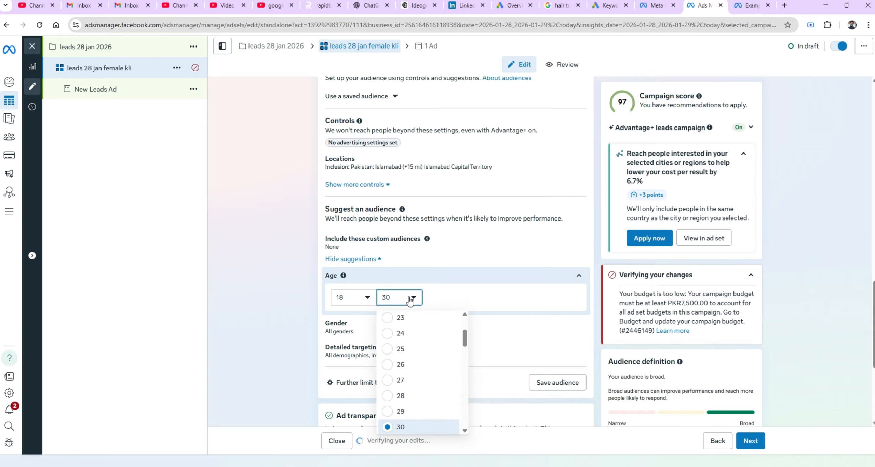
click(372, 302)
click(372, 302)
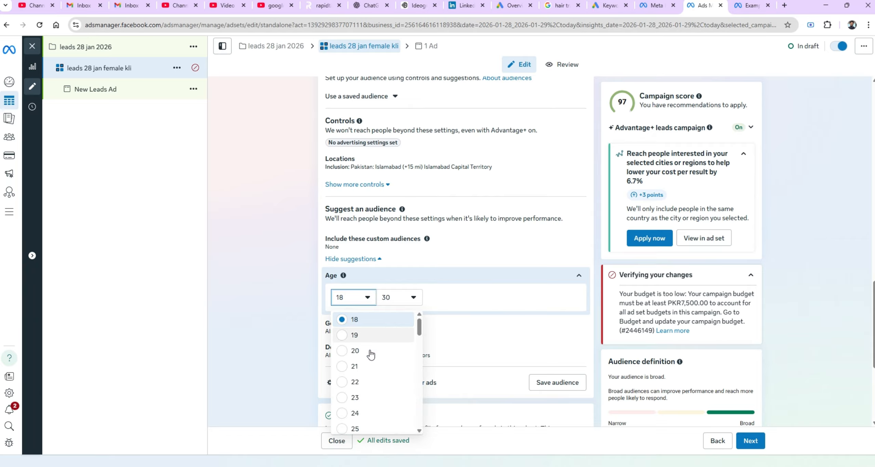
scroll(413, 414, down, 3)
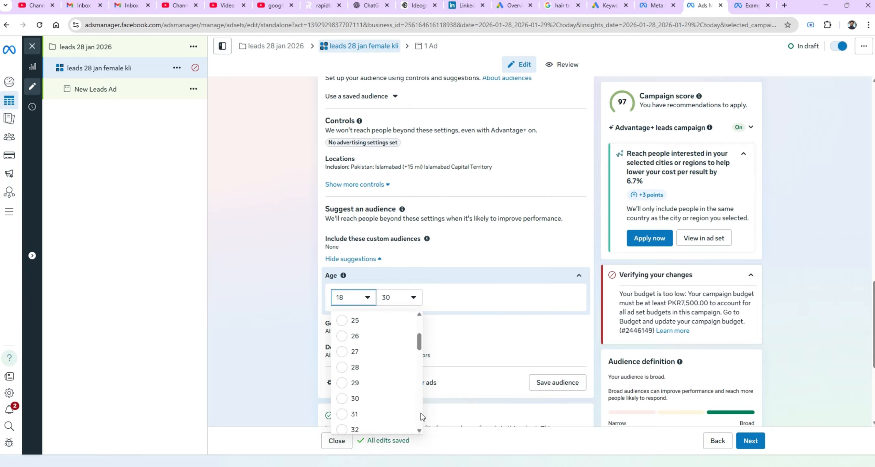
click(354, 400)
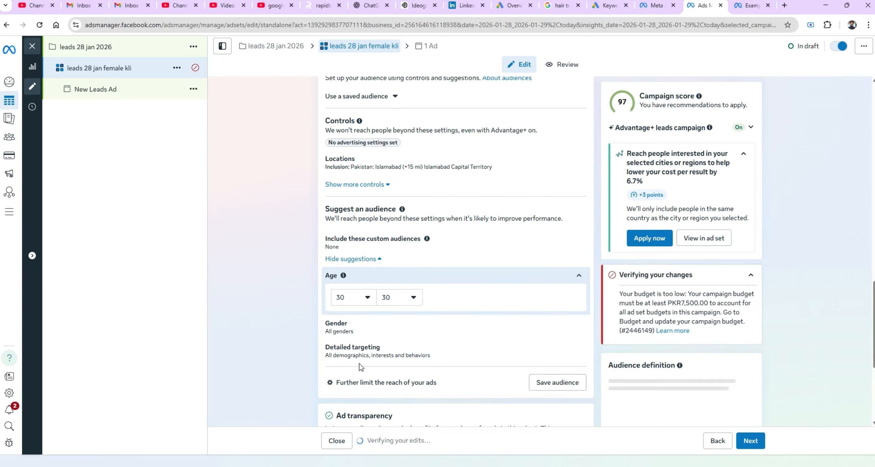
click(397, 303)
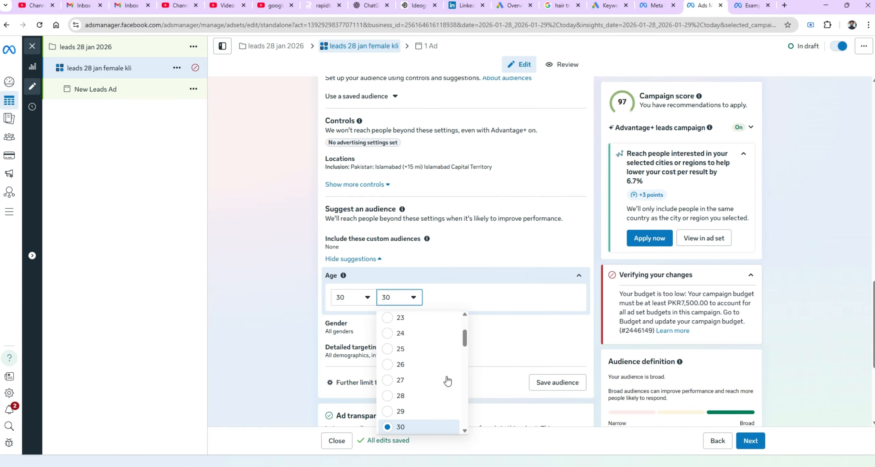
scroll(465, 395, down, 6)
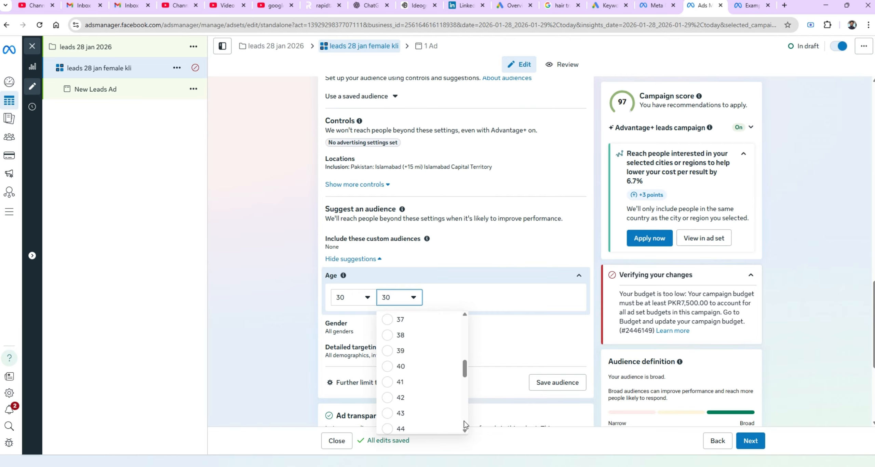
scroll(464, 421, down, 3)
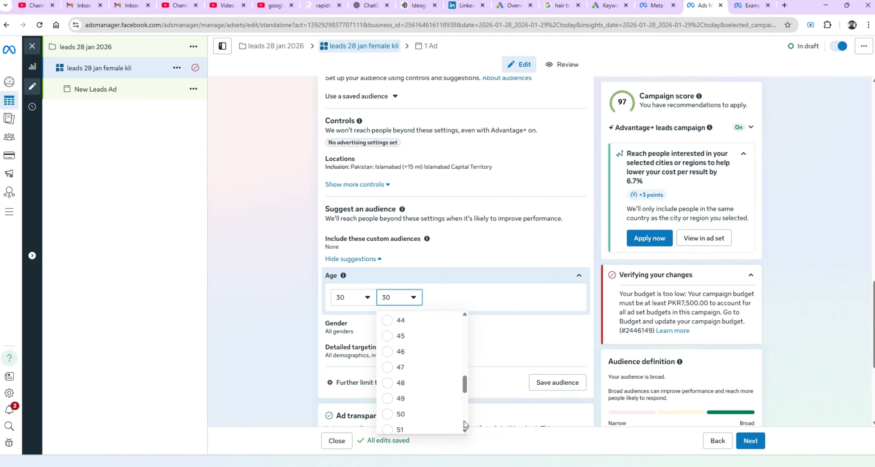
click(386, 414)
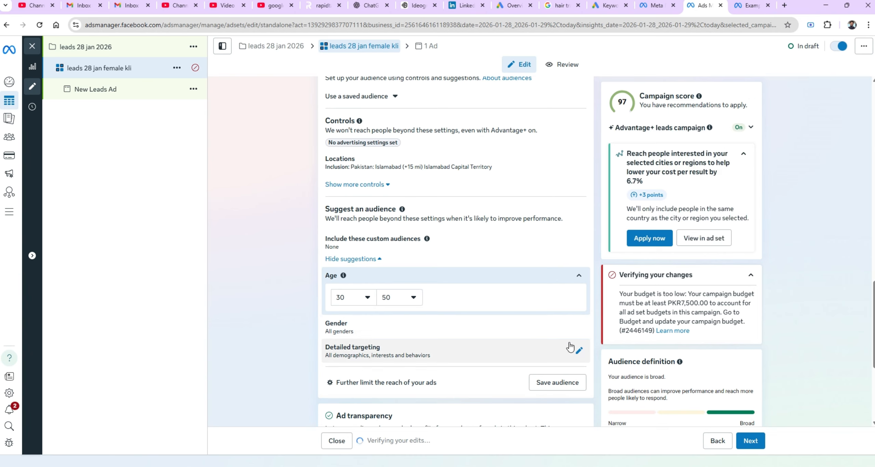
Set the suggested audience gender to Women.
click(580, 328)
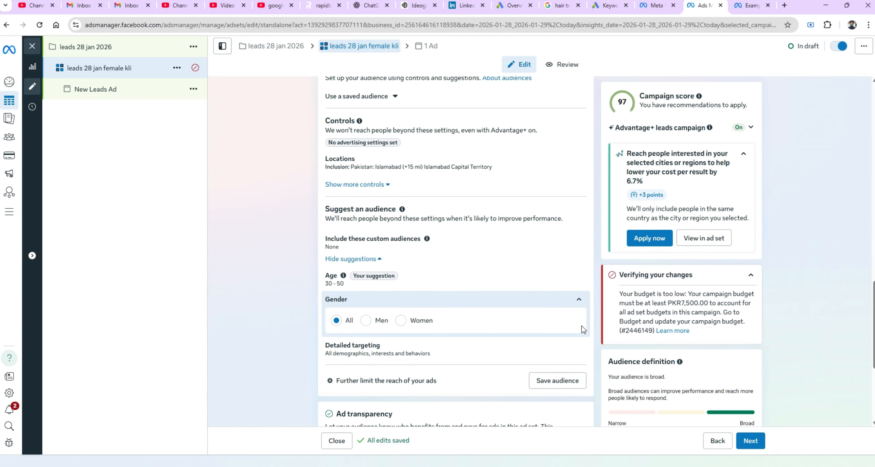
click(401, 320)
Expand the placement settings and open the devices and operating systems options.
scroll(873, 357, down, 4)
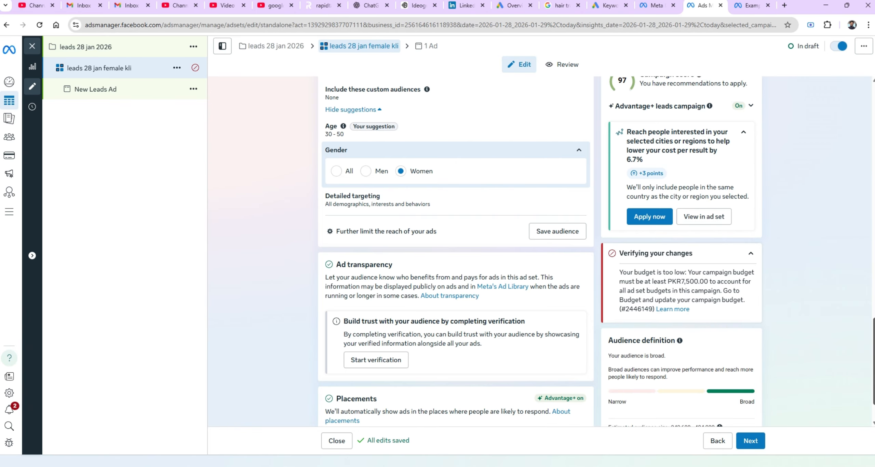
scroll(455, 239, down, 1)
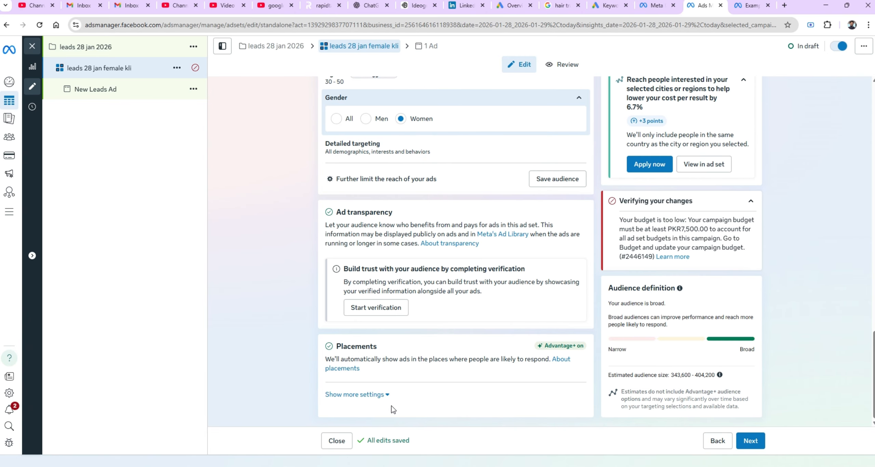
click(376, 395)
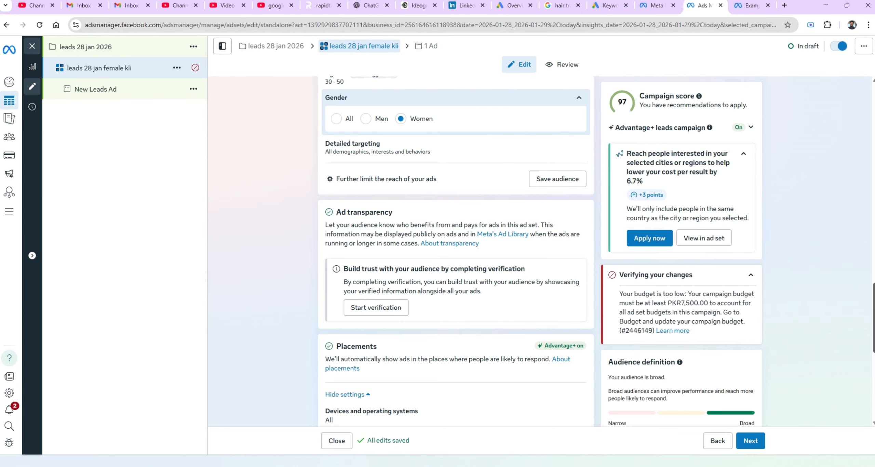
scroll(454, 239, down, 5)
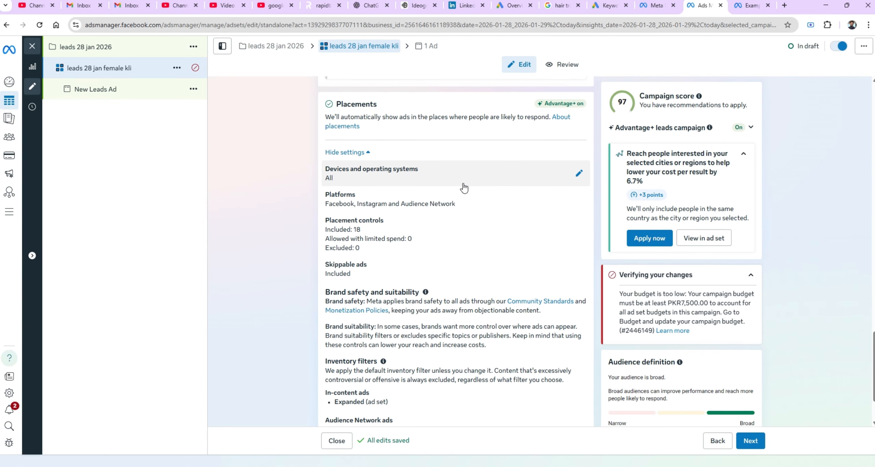
click(578, 174)
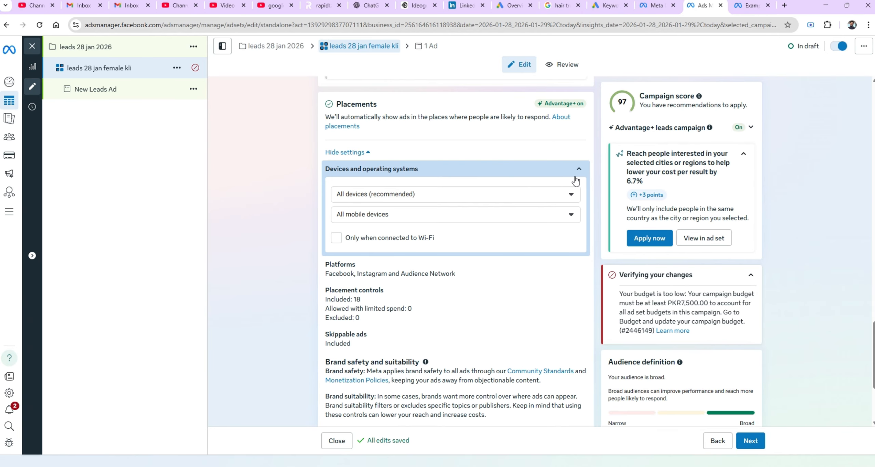
click(521, 193)
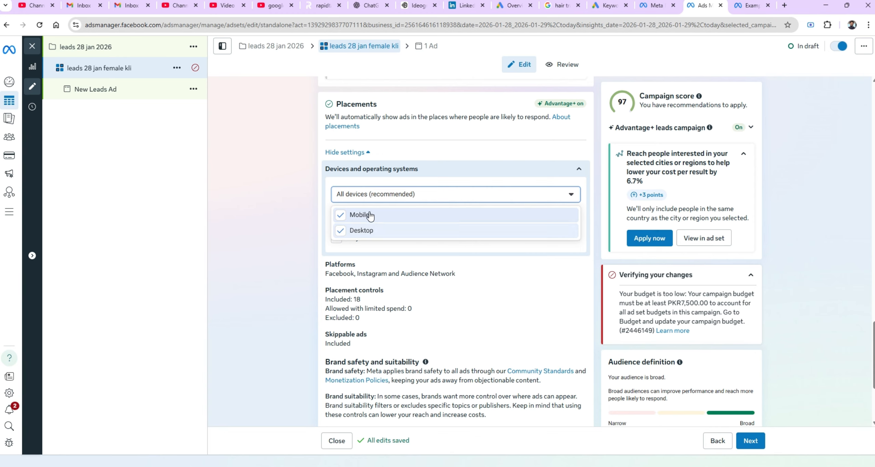
click(278, 183)
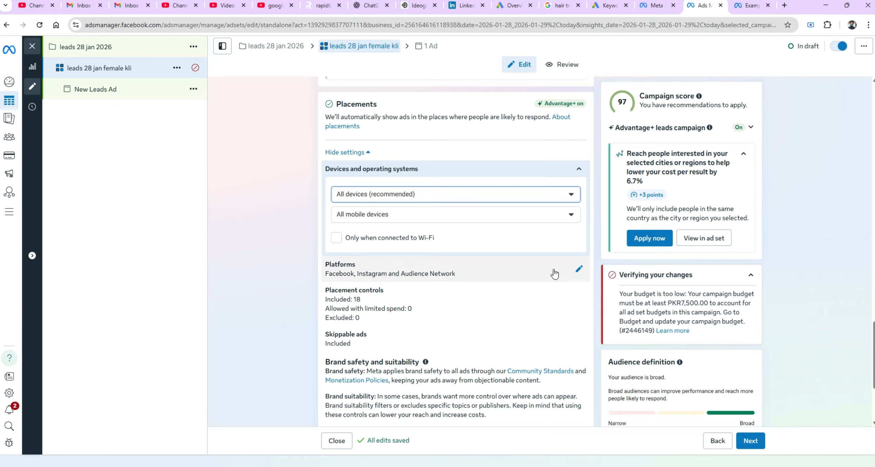
Exclude Audience Network from the placement platforms and continue to the ad level.
click(580, 270)
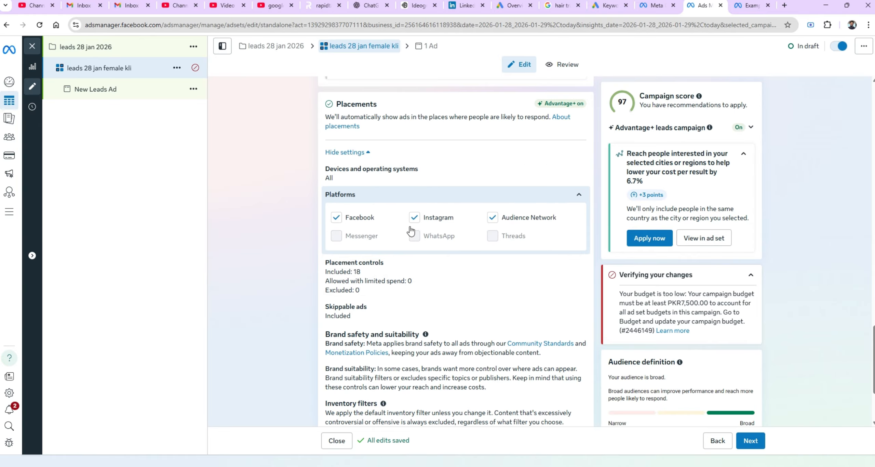
click(493, 217)
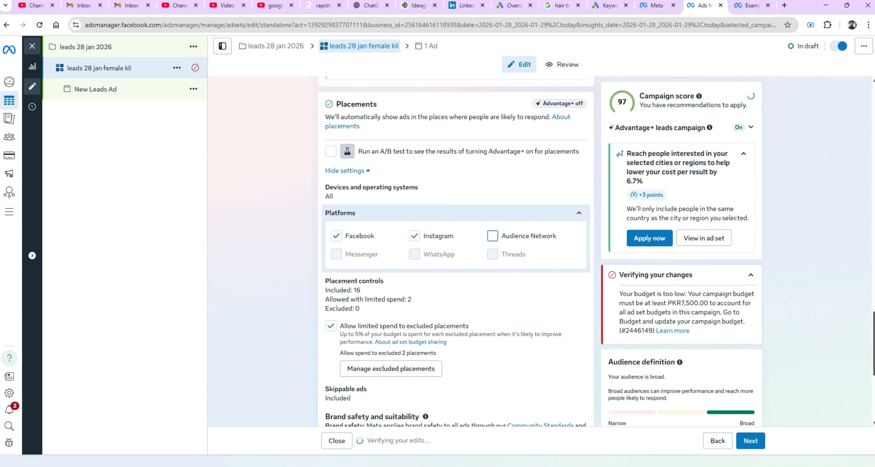
drag(872, 362, 866, 414)
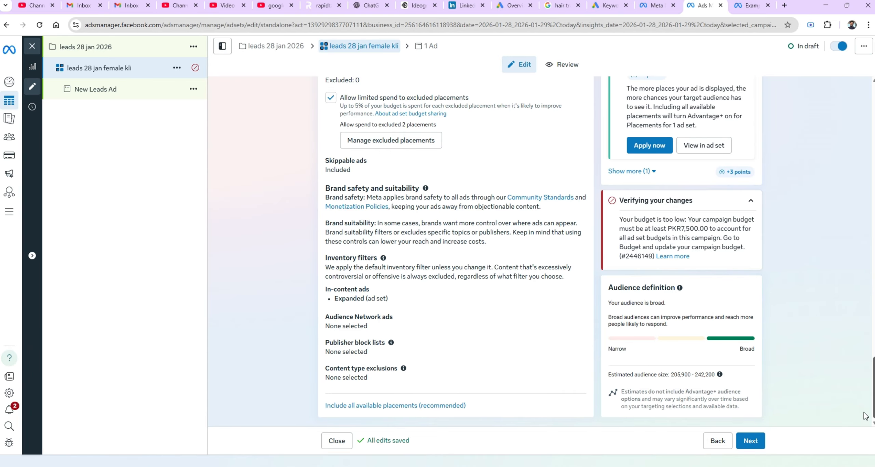
click(747, 442)
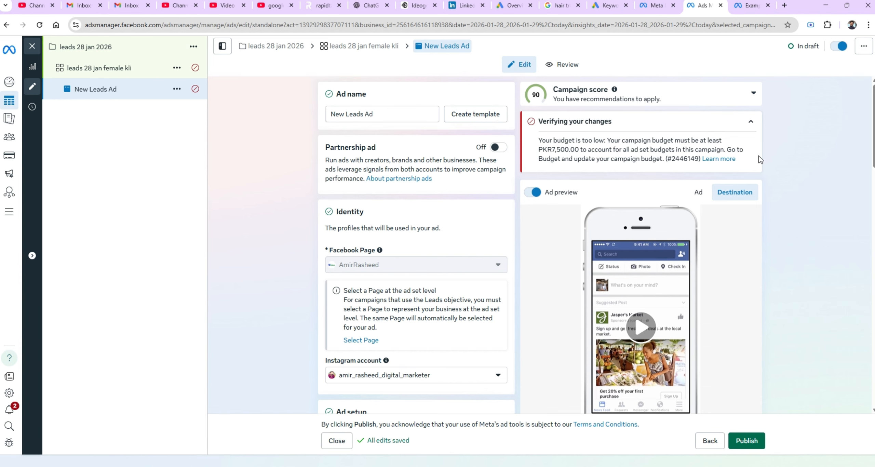
Turn off multi-advertiser ads in the ad setup.
scroll(865, 199, down, 7)
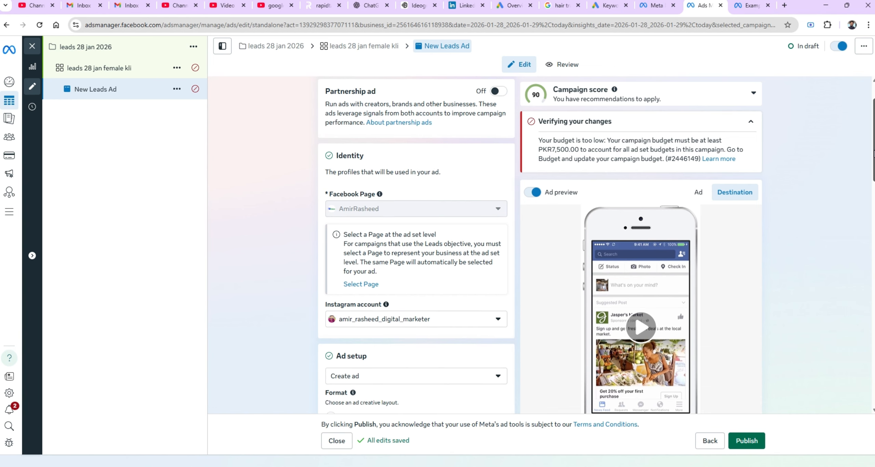
scroll(865, 200, up, 4)
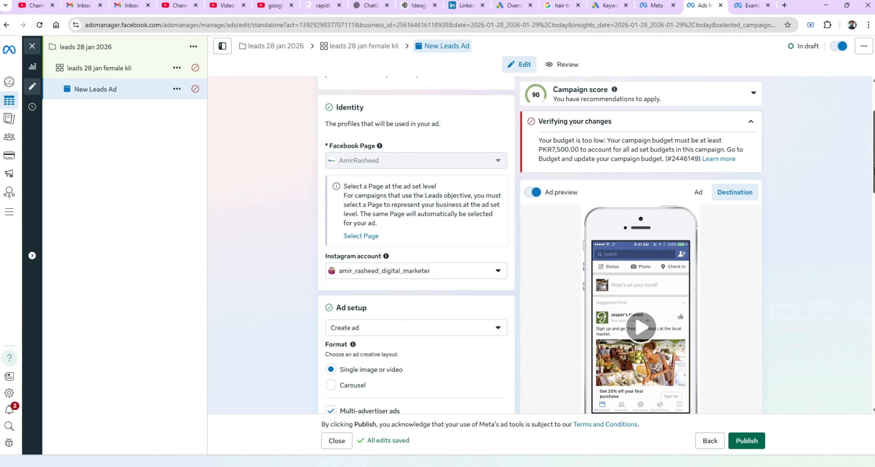
drag(874, 171, 874, 214)
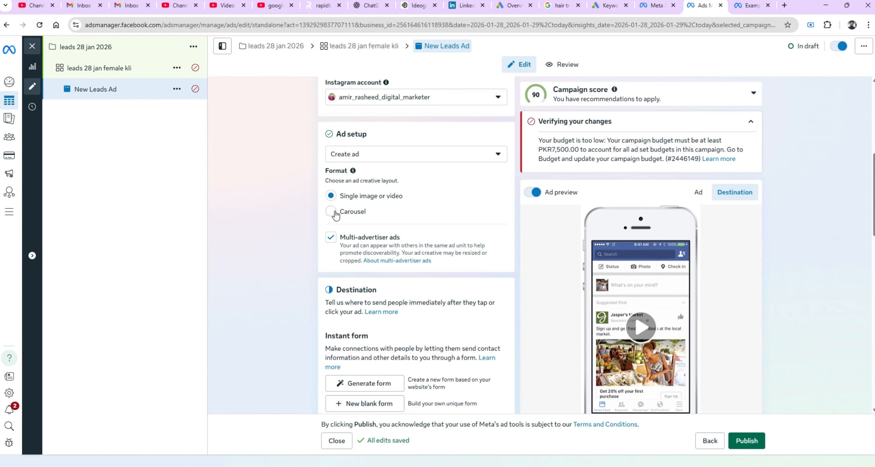
click(333, 241)
scroll(868, 264, down, 5)
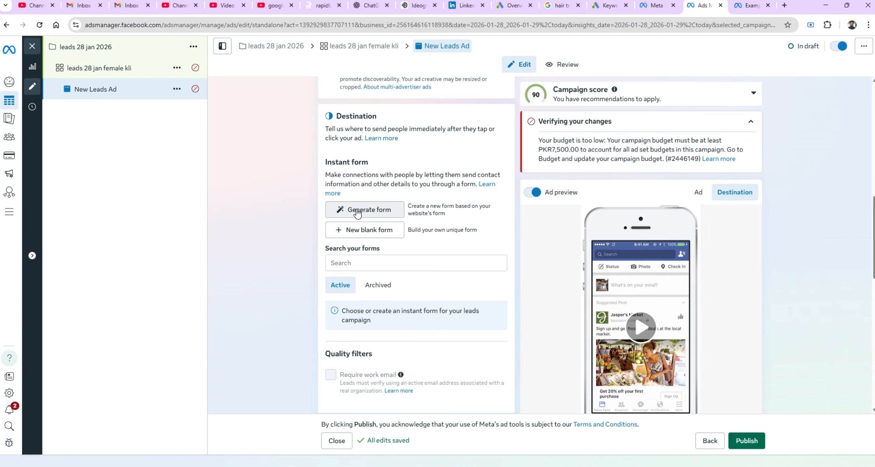
Open the Generate form dialog for the instant form and cancel it.
click(357, 213)
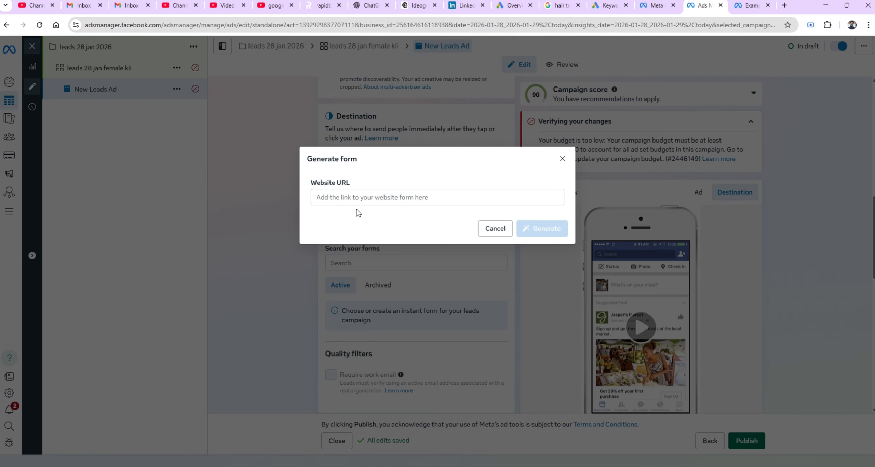
click(488, 229)
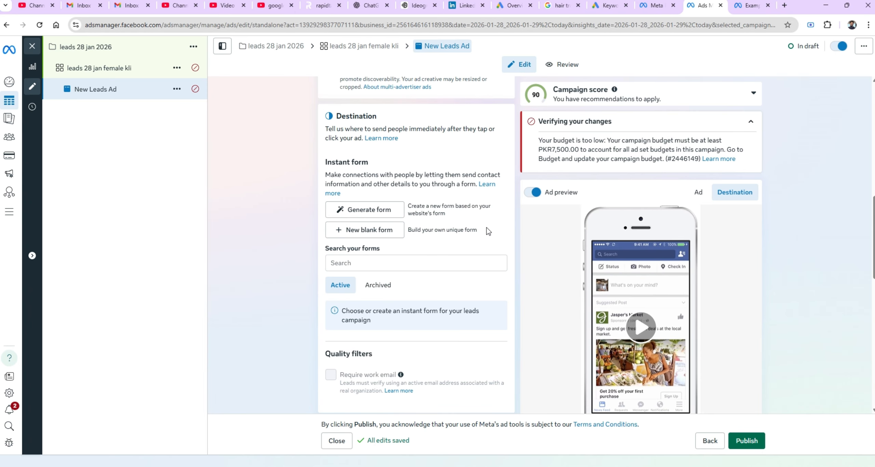
Start a new blank instant form, choose the Higher intent form type, and continue to the Intro section.
click(367, 230)
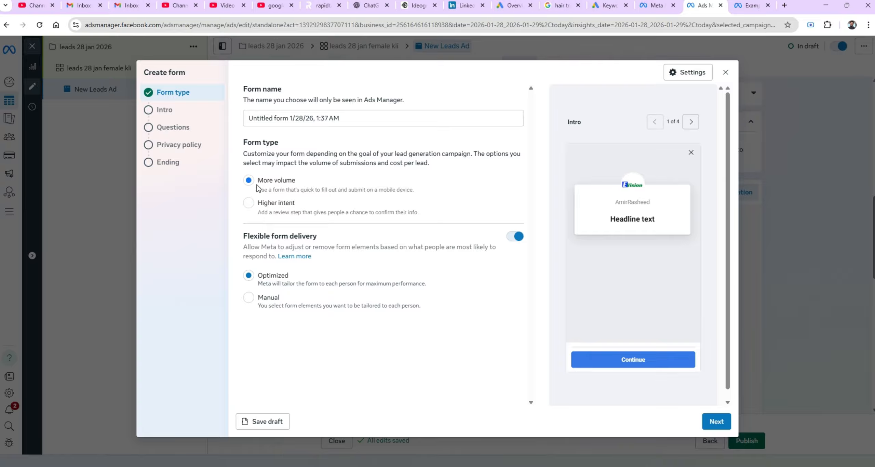
click(248, 203)
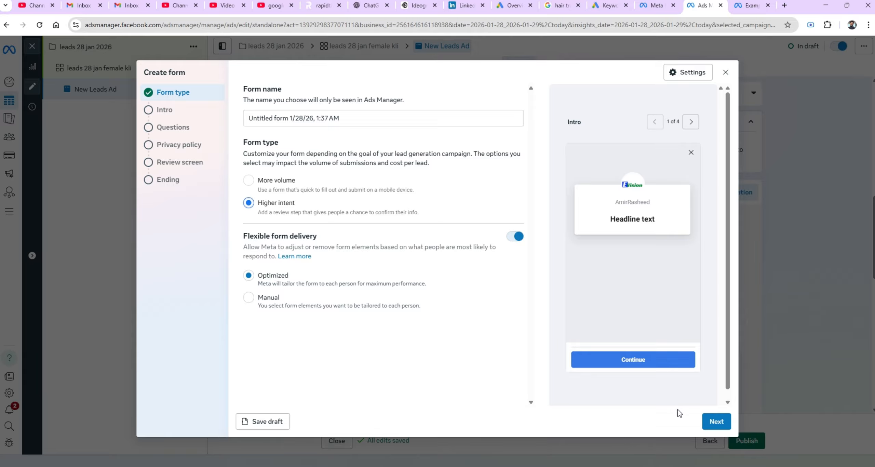
click(714, 424)
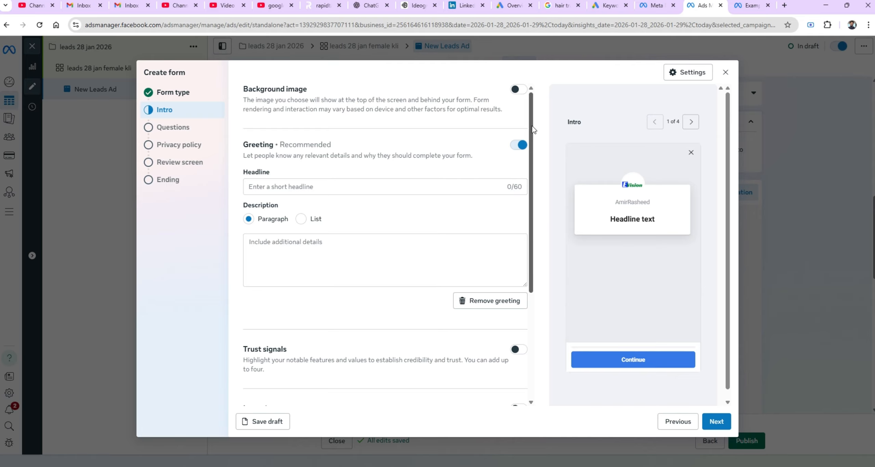
Turn on the form's background image and upload the 'Generated Image January 27, 2026' file, applying the crop.
click(515, 89)
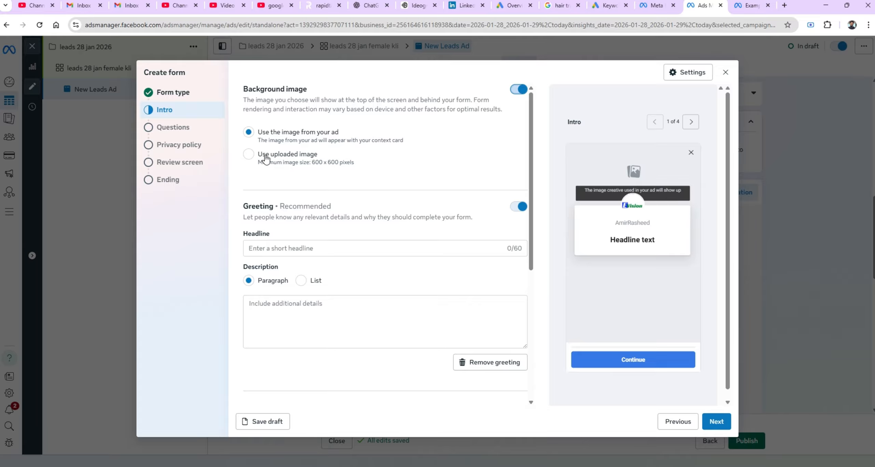
click(251, 156)
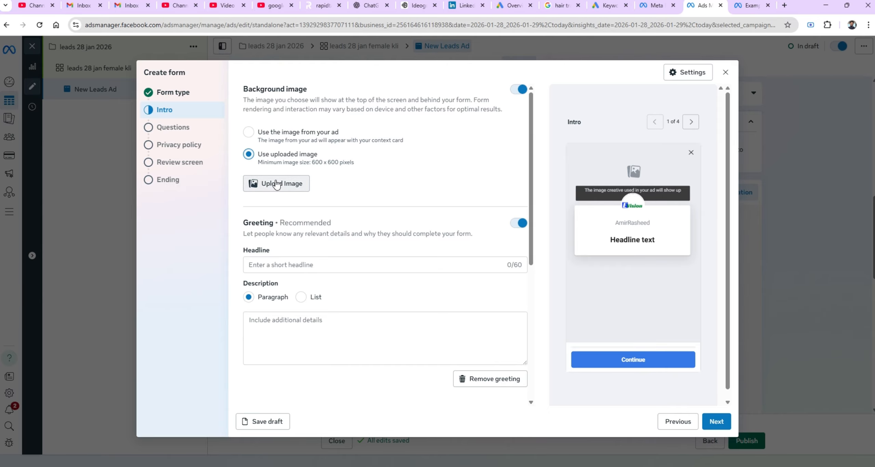
click(277, 184)
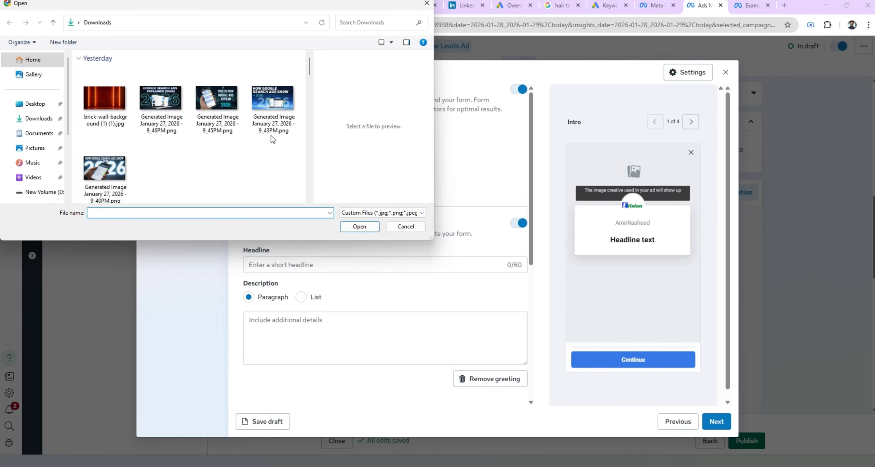
double_click(149, 107)
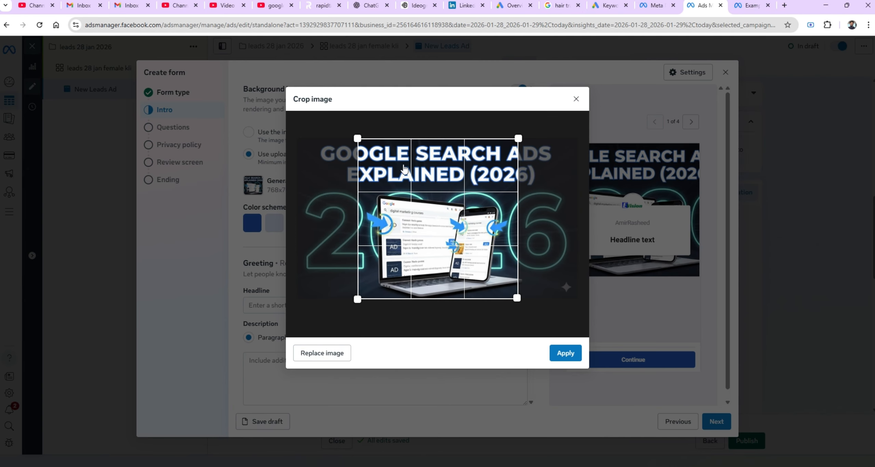
click(561, 354)
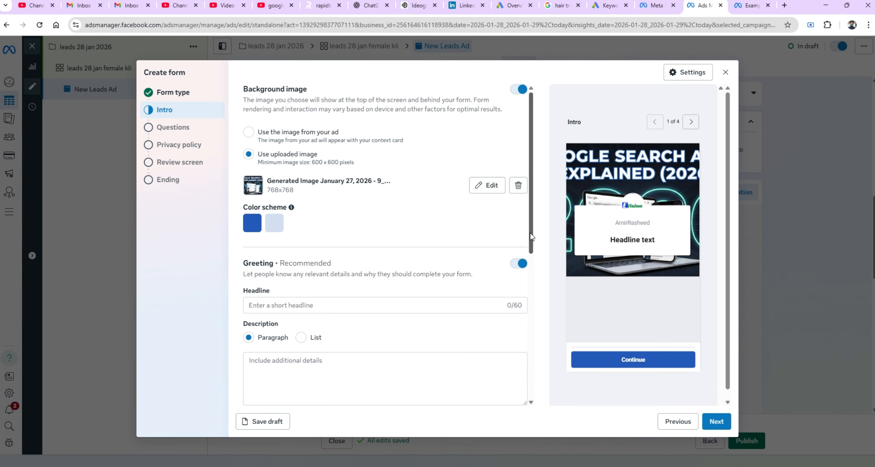
Set the greeting headline to 'Welcome to AR Digital Agency'.
drag(531, 236, 530, 284)
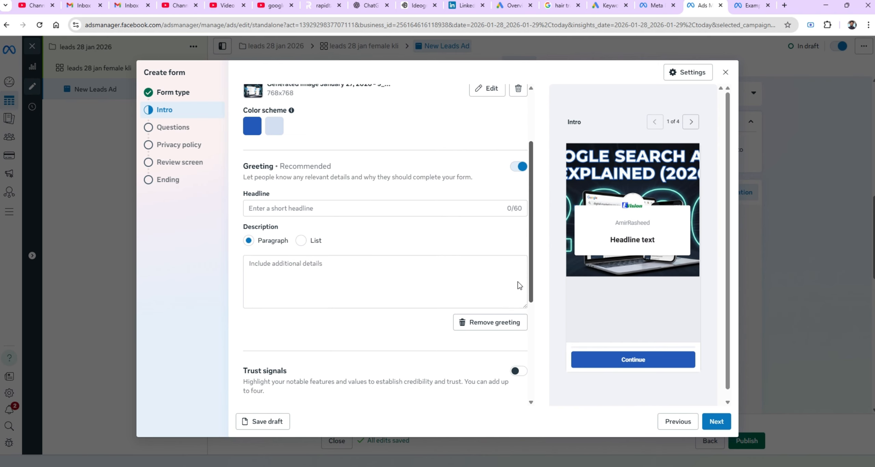
click(312, 208)
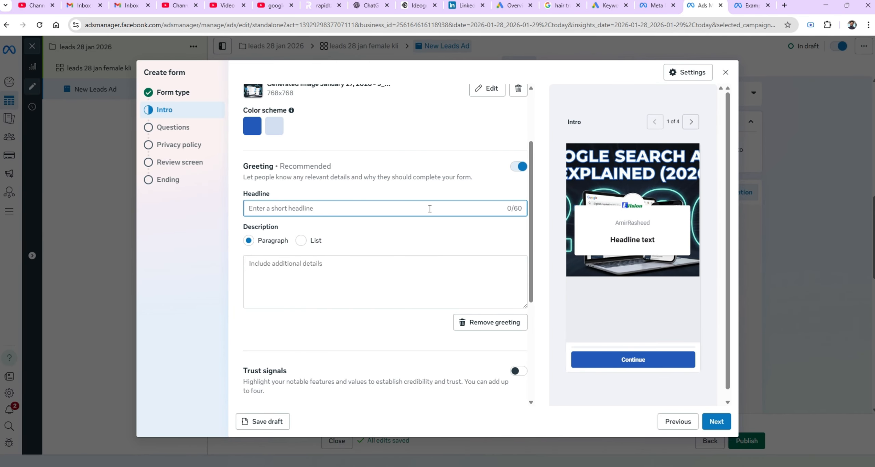
text(We)
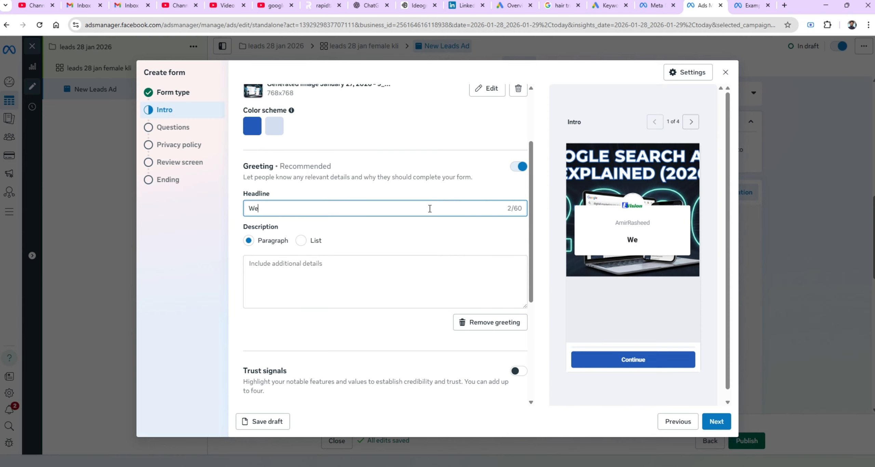
text(lcome to AR D)
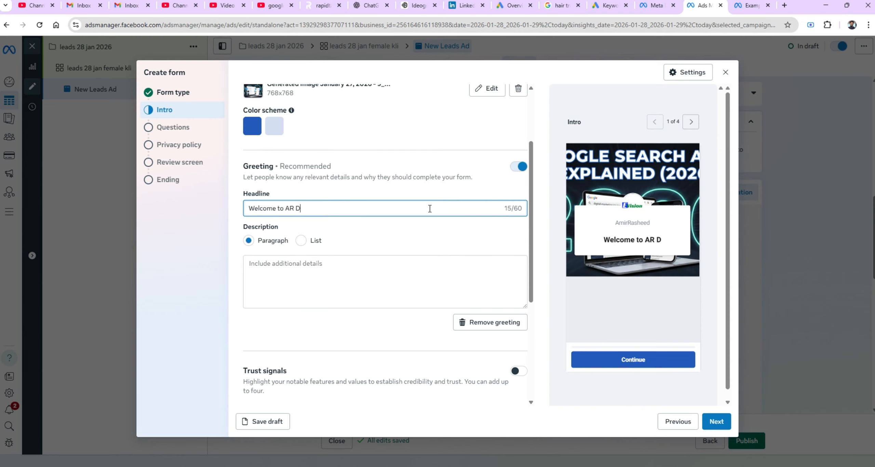
text(igital )
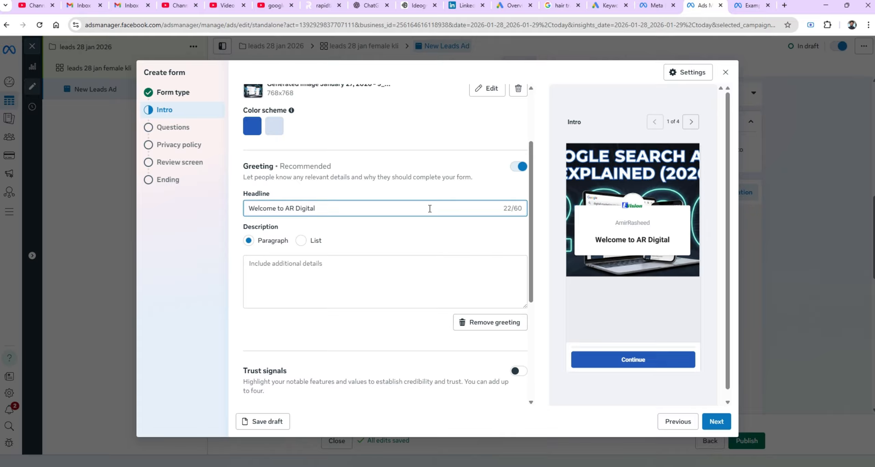
text(Agency)
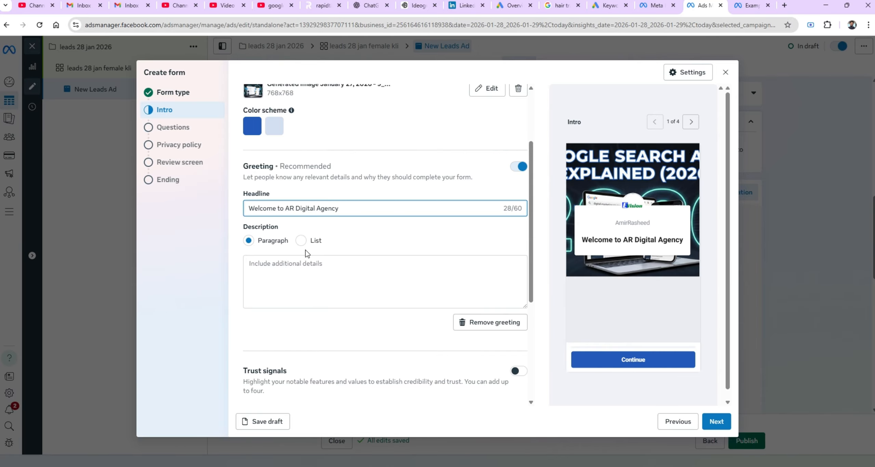
Write the greeting description paragraph 'we are ing center expert in digital markeing training services and coaach'.
click(301, 240)
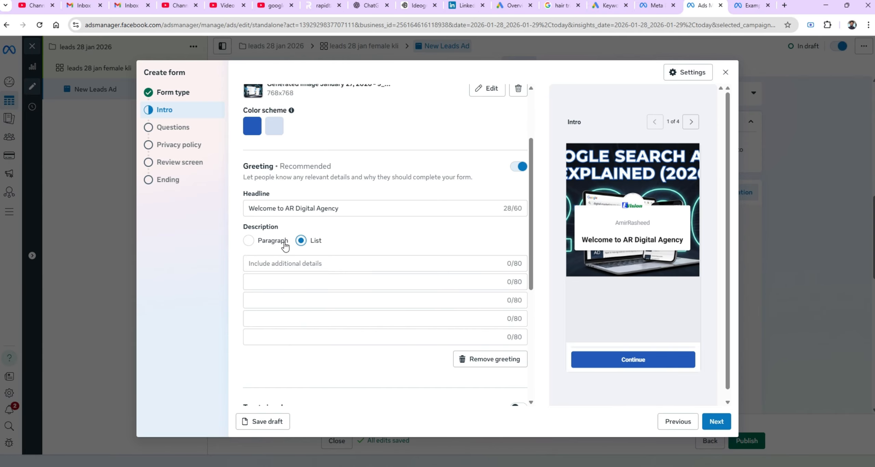
click(248, 240)
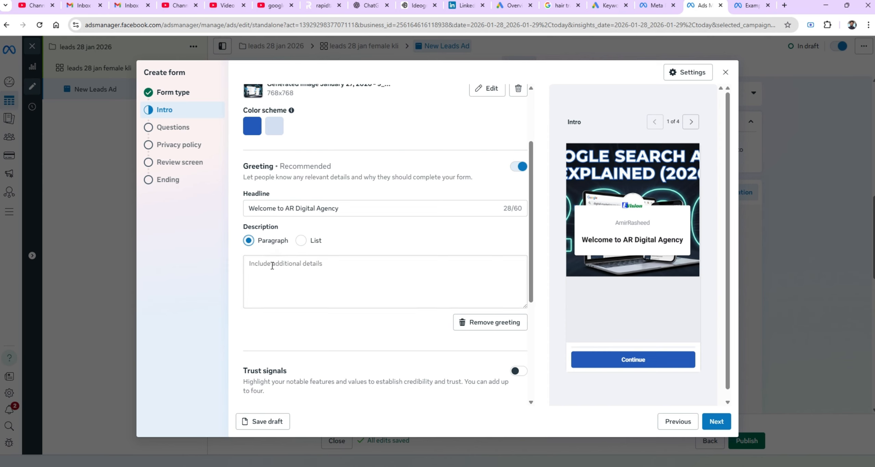
click(272, 266)
text(we a)
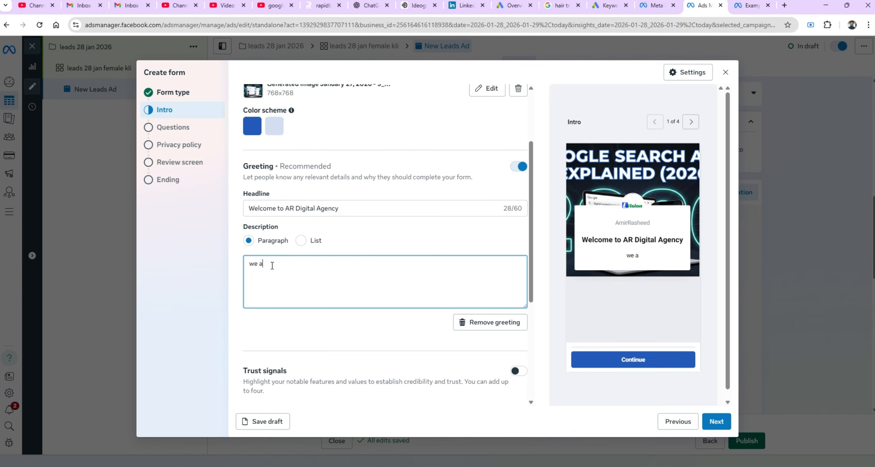
text(re ing expert in digita)
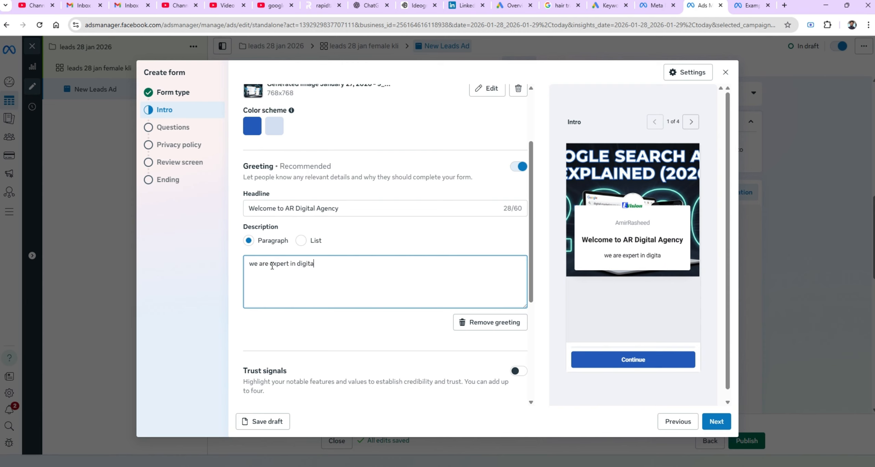
text(l markein)
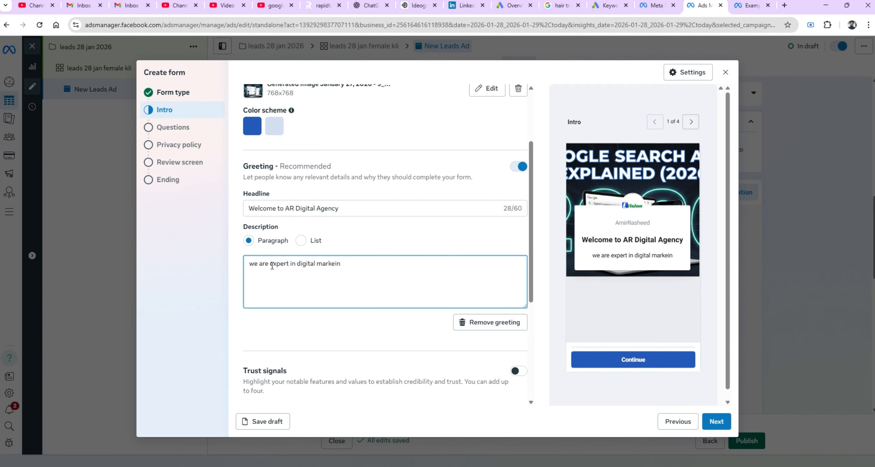
text(g trai)
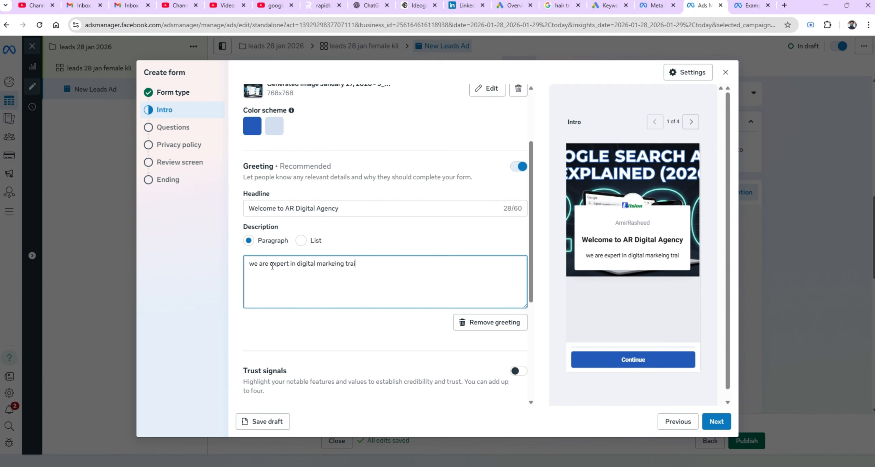
text(ning serv)
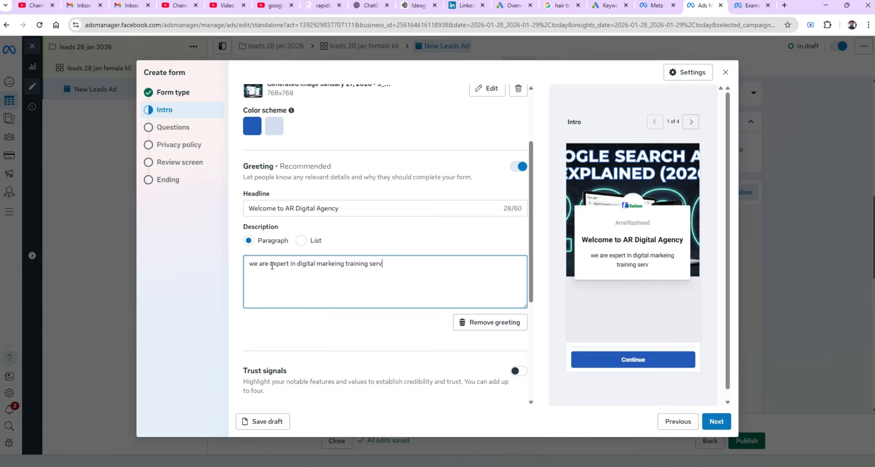
text(ices and c)
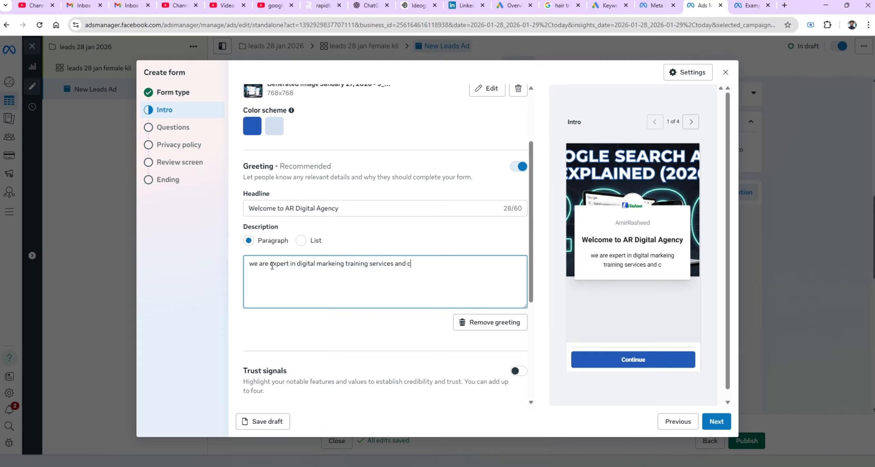
text(oaach)
click(272, 266)
text(ing center)
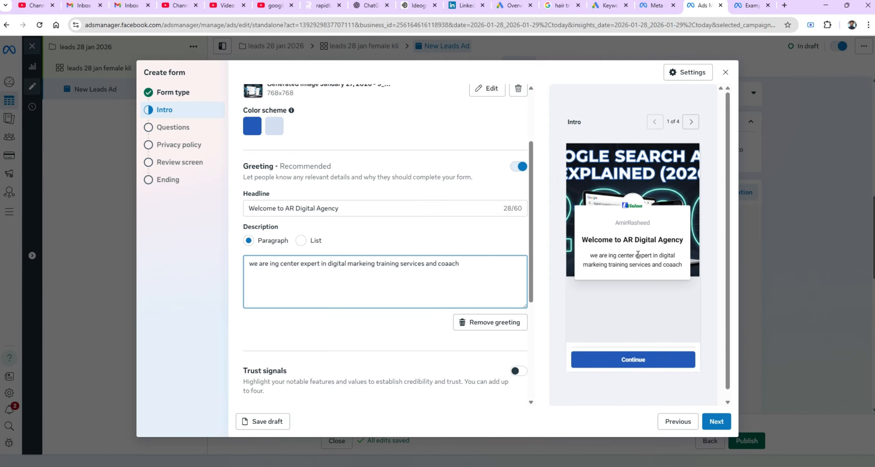
Copy the description into three list items, then switch the description back to paragraph format.
triple_click(455, 265)
key(ctrl+c)
click(300, 241)
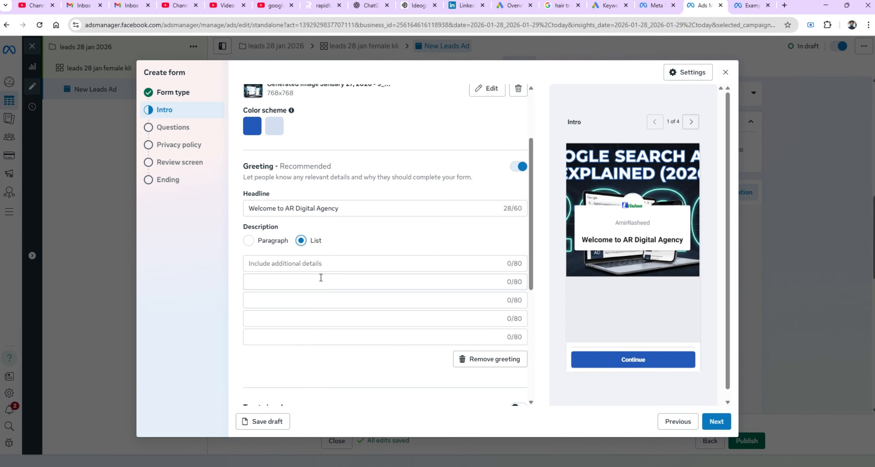
click(324, 263)
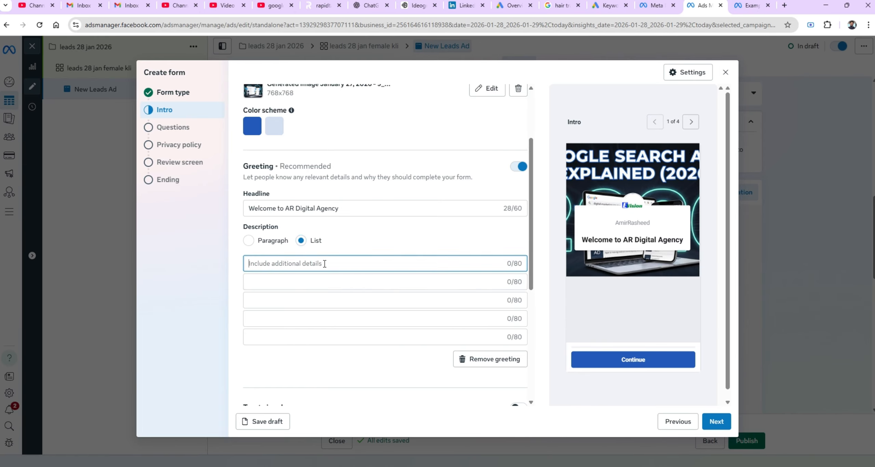
key(ctrl+v)
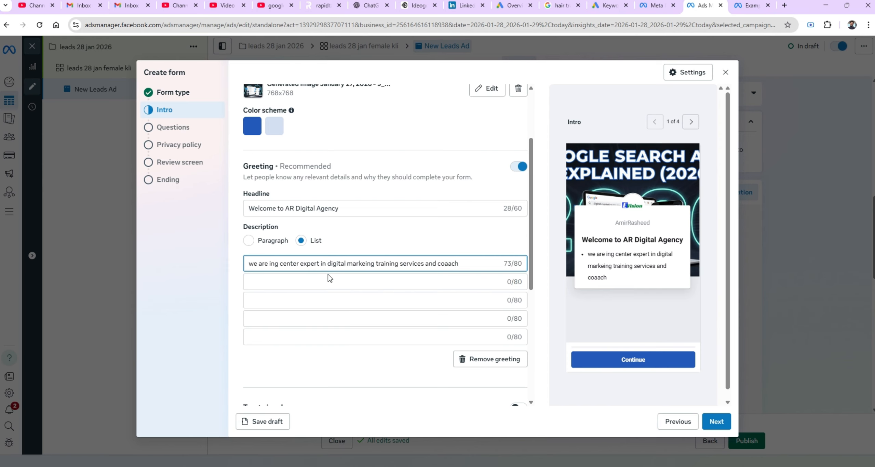
click(330, 283)
key(ctrl+v)
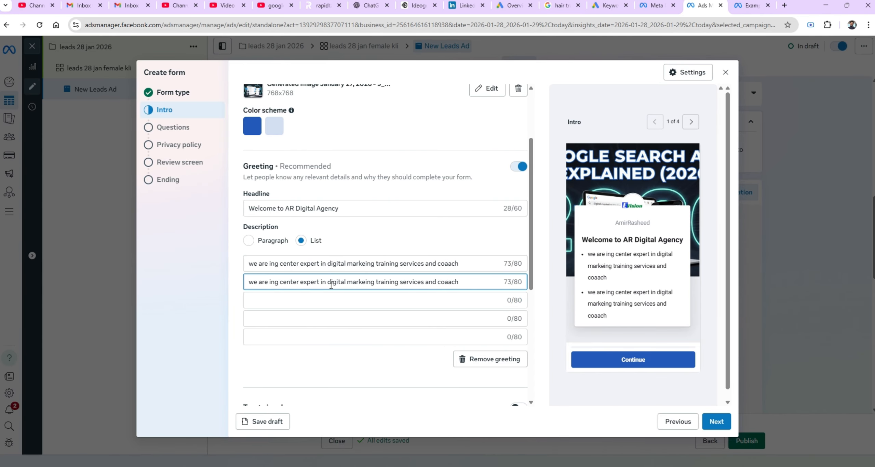
click(329, 300)
key(ctrl+v)
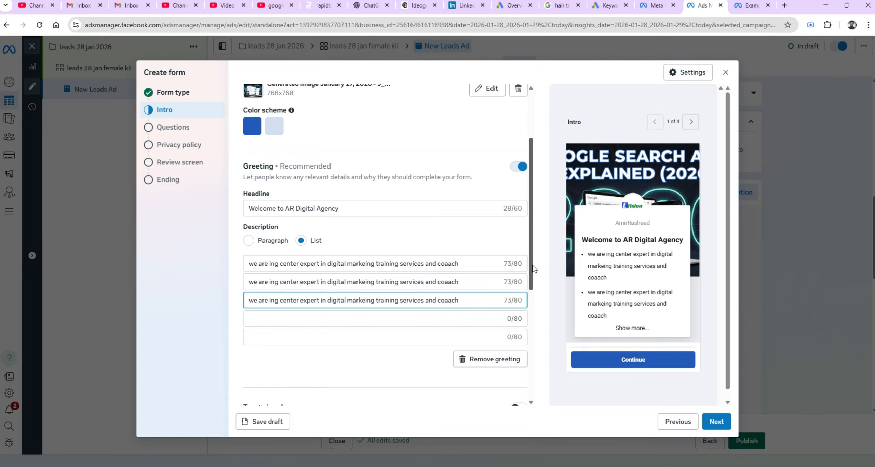
click(249, 241)
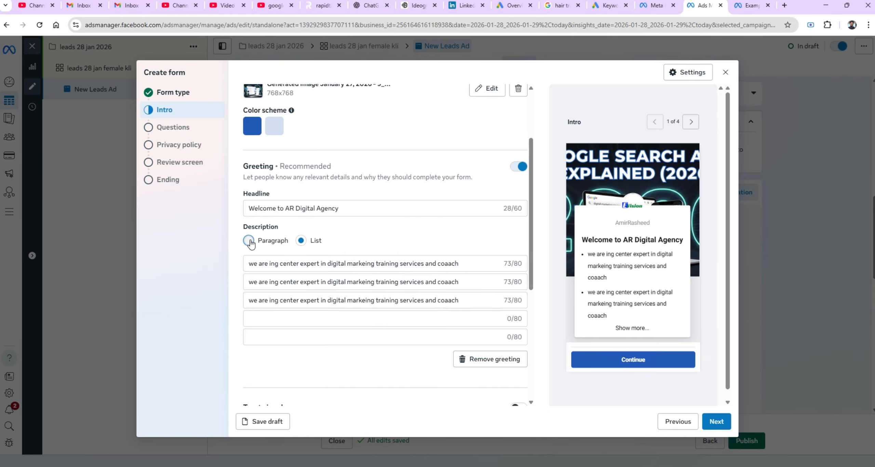
Shorten the description by deleting its ending so it reads 'we are ing center expert in digital mar'.
double_click(484, 273)
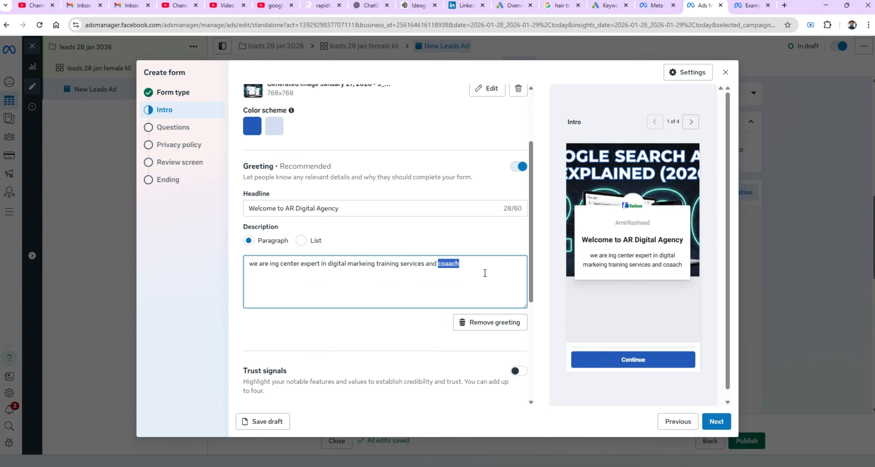
key(BackSpace)
key(BackSpace)
key(BackSpace)
key(BackSpace)
key(BackSpace)
key(BackSpace)
key(BackSpace)
key(BackSpace)
key(BackSpace)
key(BackSpace)
key(BackSpace)
key(BackSpace)
key(BackSpace)
key(BackSpace)
key(BackSpace)
key(BackSpace)
key(BackSpace)
key(BackSpace)
key(BackSpace)
key(BackSpace)
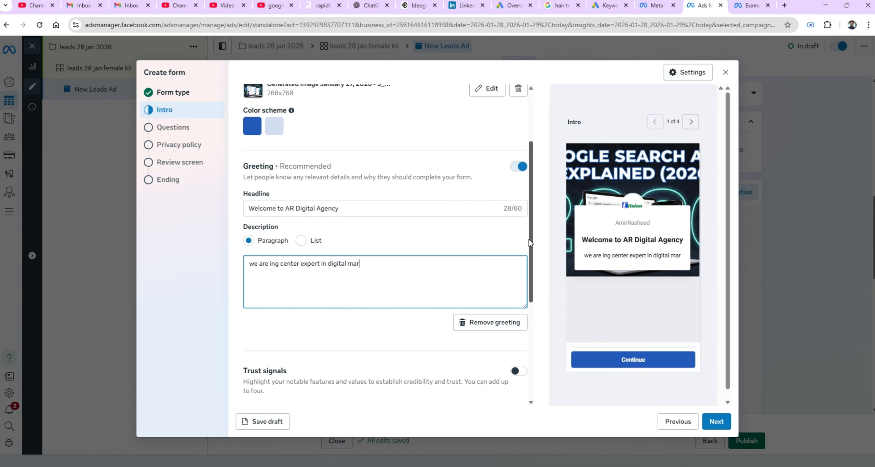
Turn on trust signals and add the Customized solutions signal.
drag(531, 243, 524, 338)
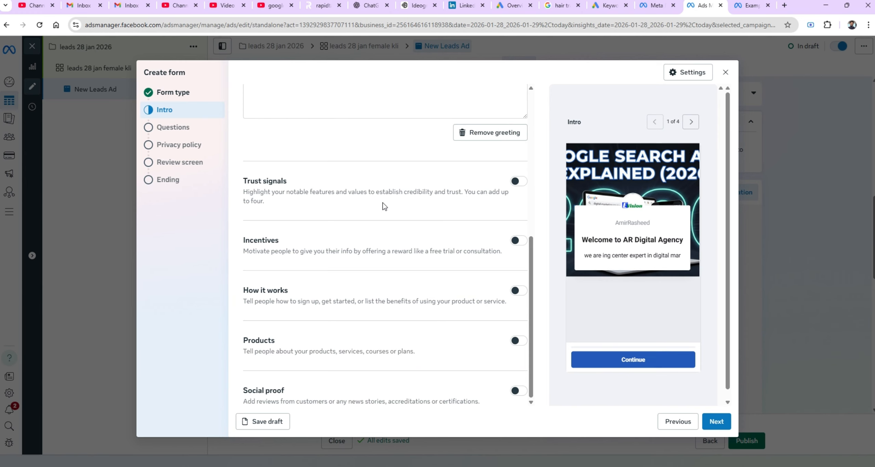
click(518, 181)
click(292, 235)
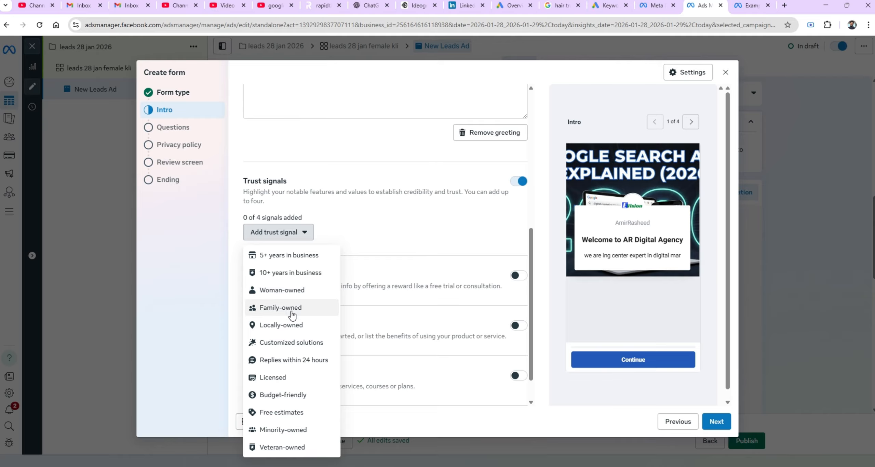
click(291, 342)
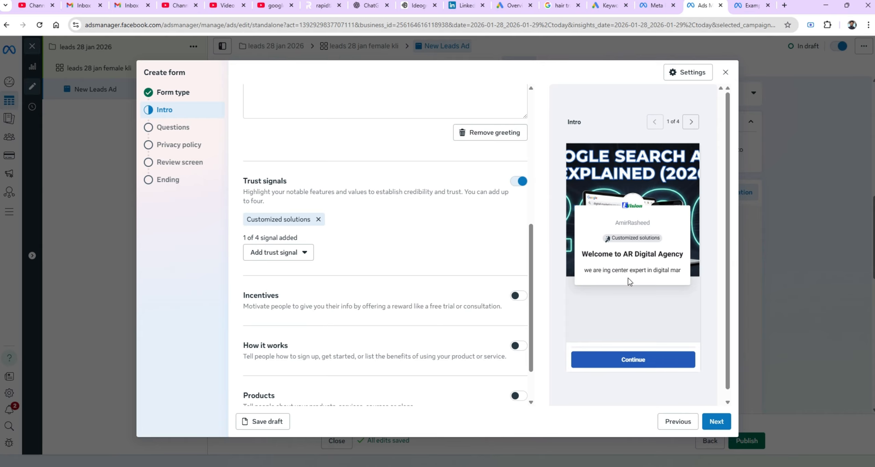
Add the Licensed and Budget-friendly trust signals.
click(303, 255)
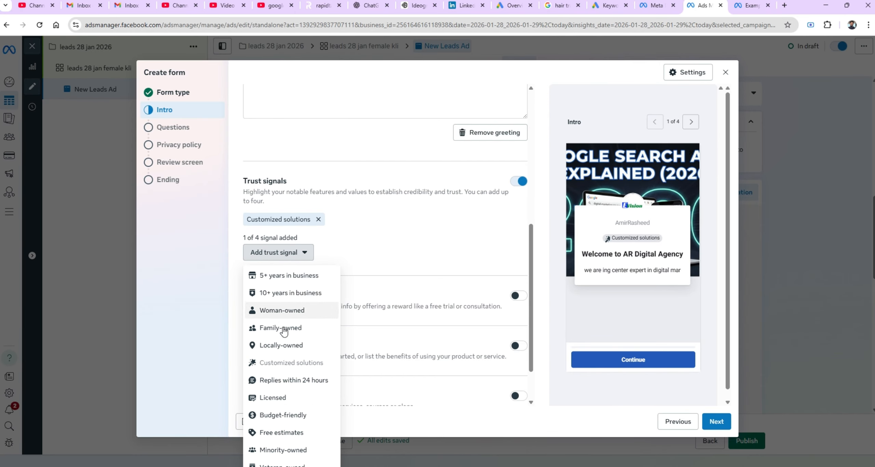
click(277, 404)
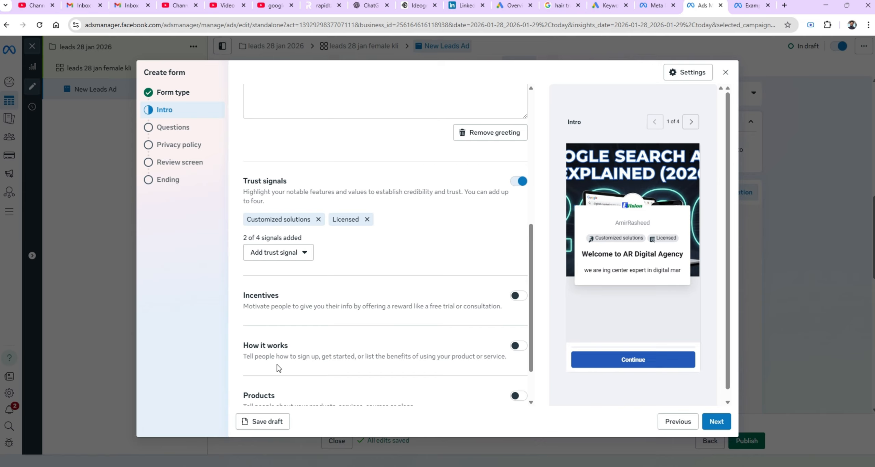
click(297, 257)
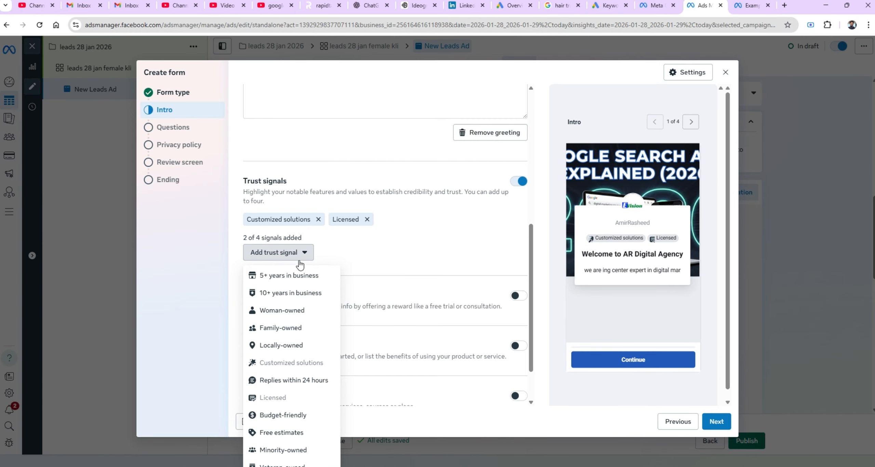
click(289, 414)
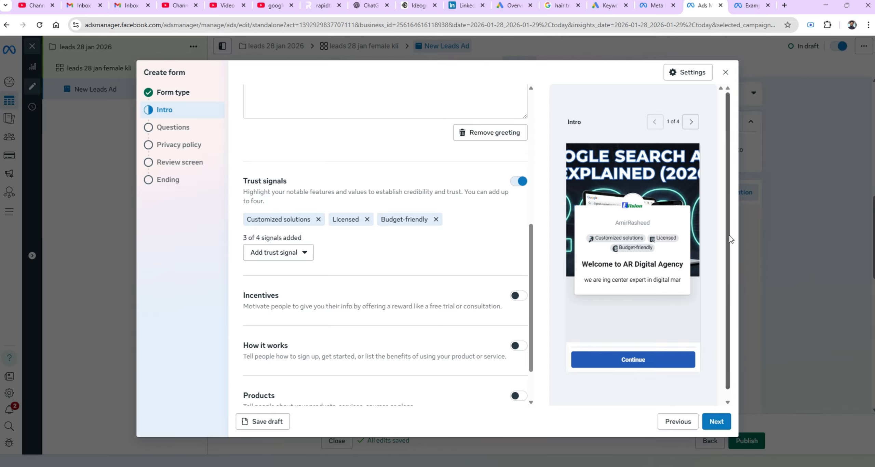
scroll(731, 238, down, 1)
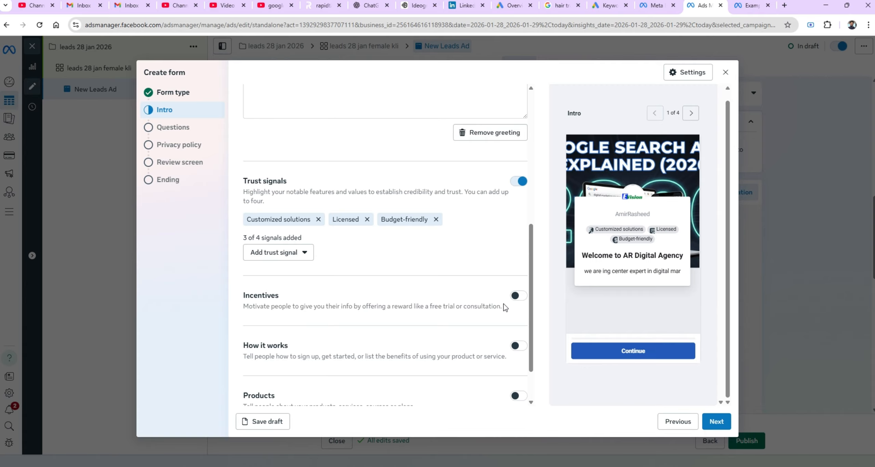
click(522, 296)
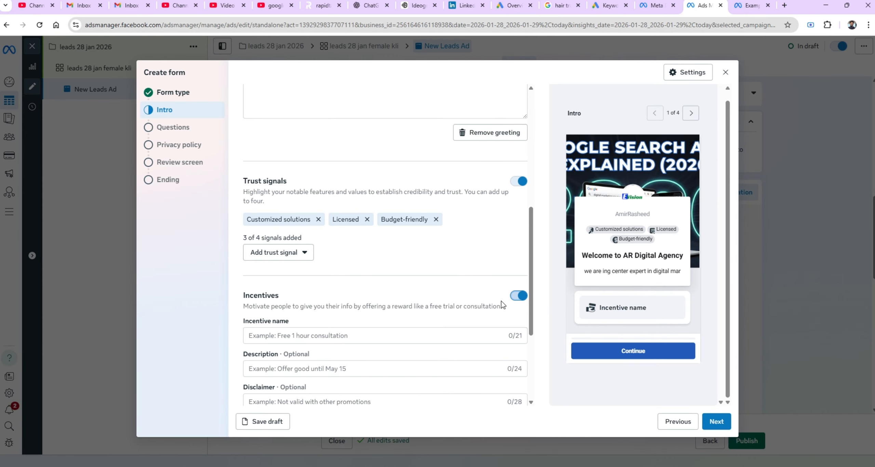
click(518, 296)
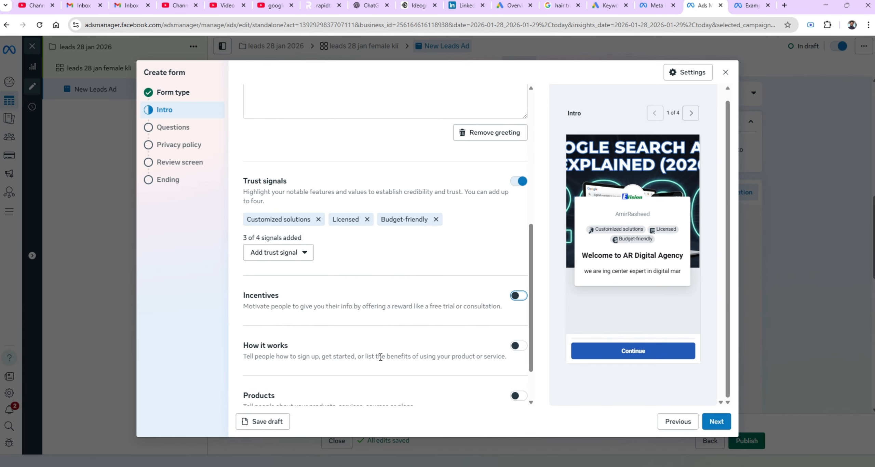
Move on from the intro to the form's Questions section.
scroll(532, 384, down, 1)
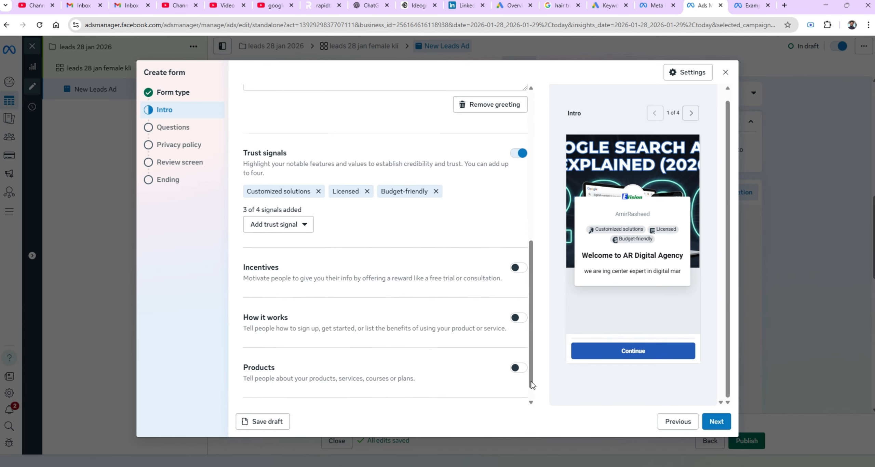
scroll(531, 384, down, 1)
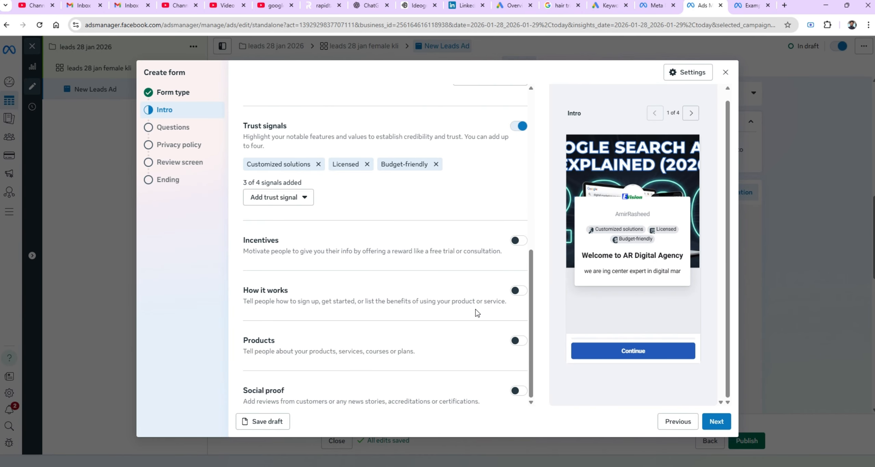
click(712, 421)
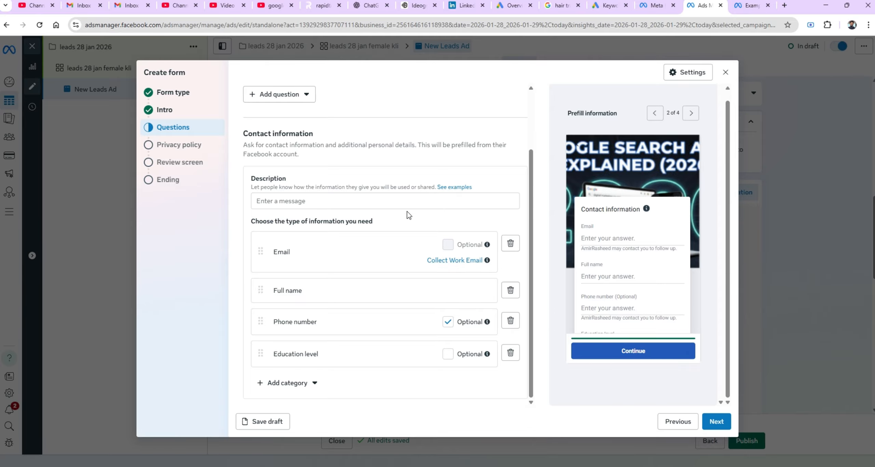
Write the contact information description 'we will use your contact details to share product details'.
click(391, 200)
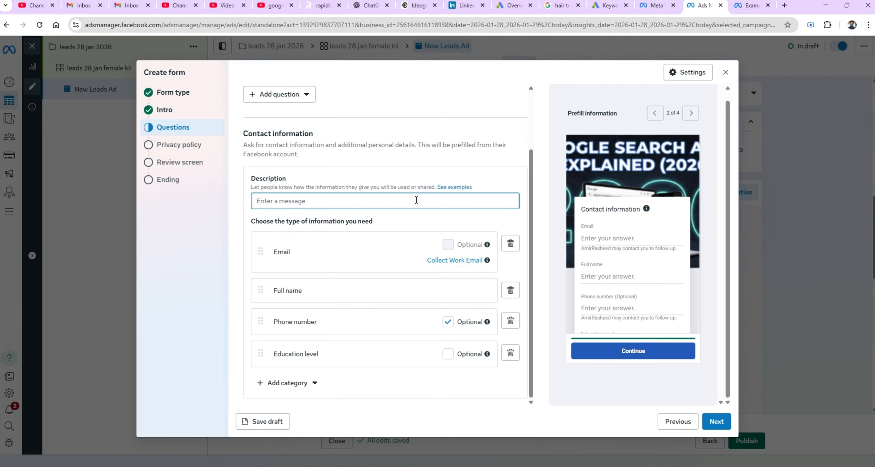
text(these)
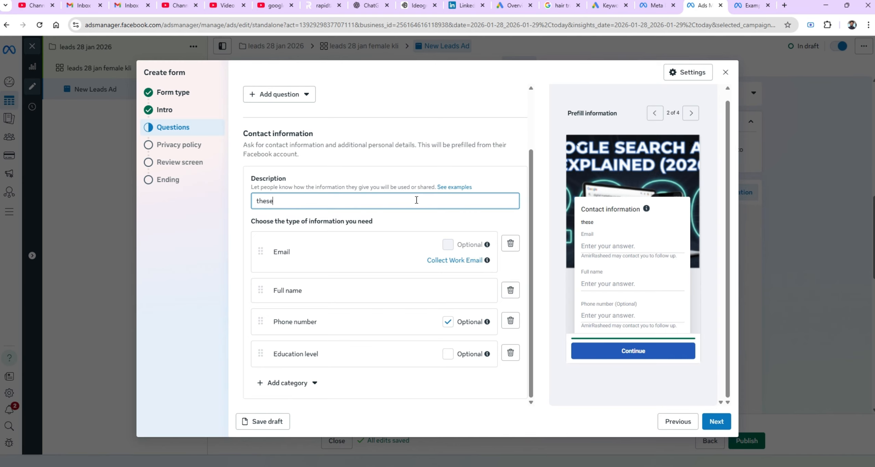
key(BackSpace)
key(BackSpace)
key(BackSpace)
key(BackSpace)
key(BackSpace)
text(we will use your contact)
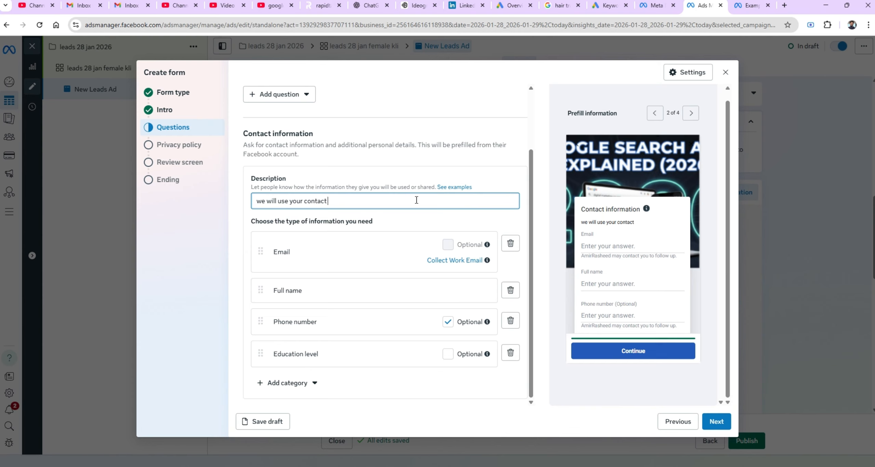
text( details to share pro)
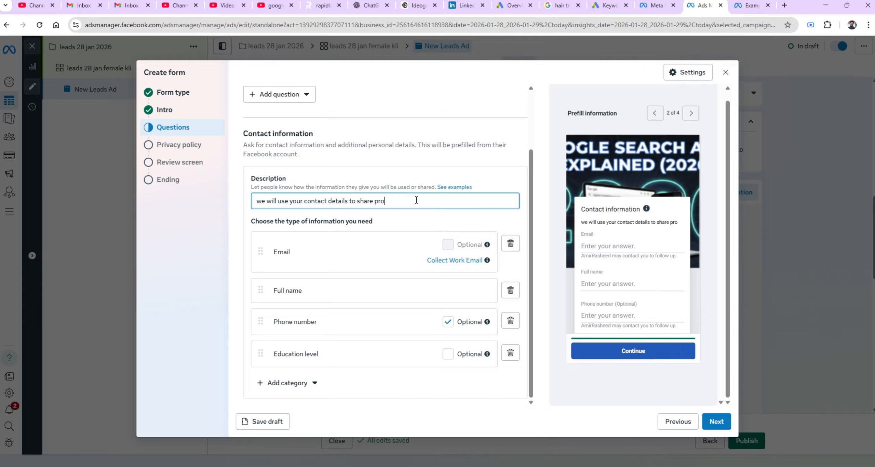
text(duct details)
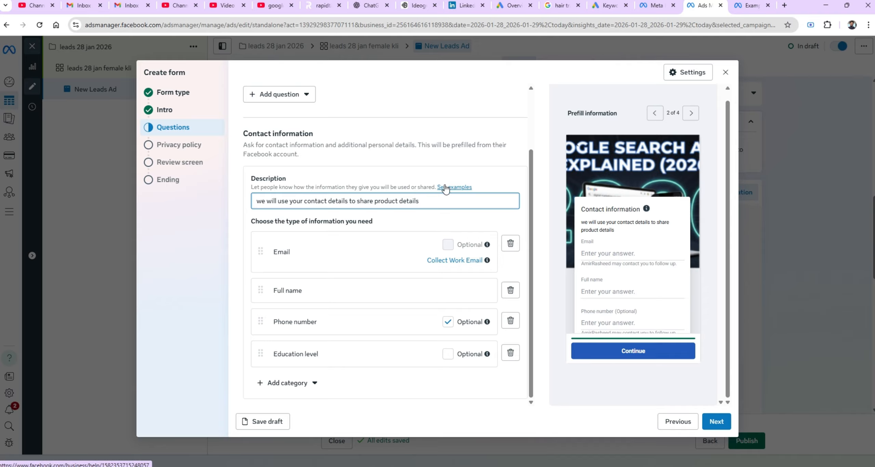
Remove the Email and Education level fields from the requested contact information.
click(515, 248)
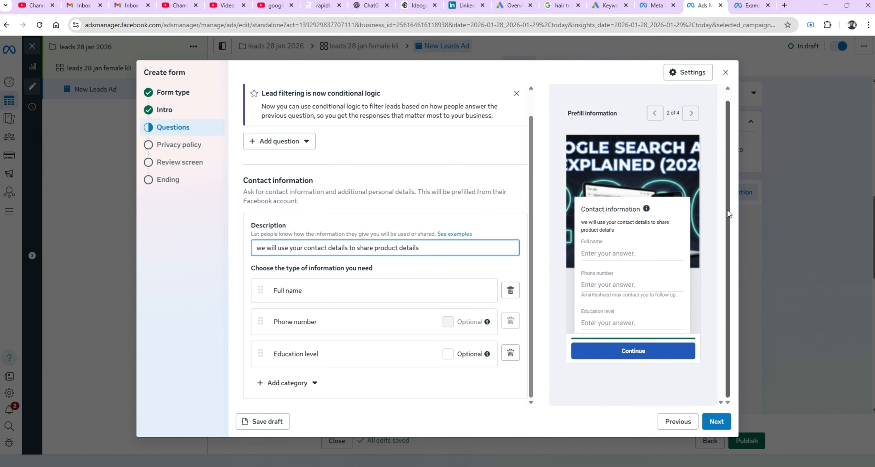
drag(727, 210, 718, 254)
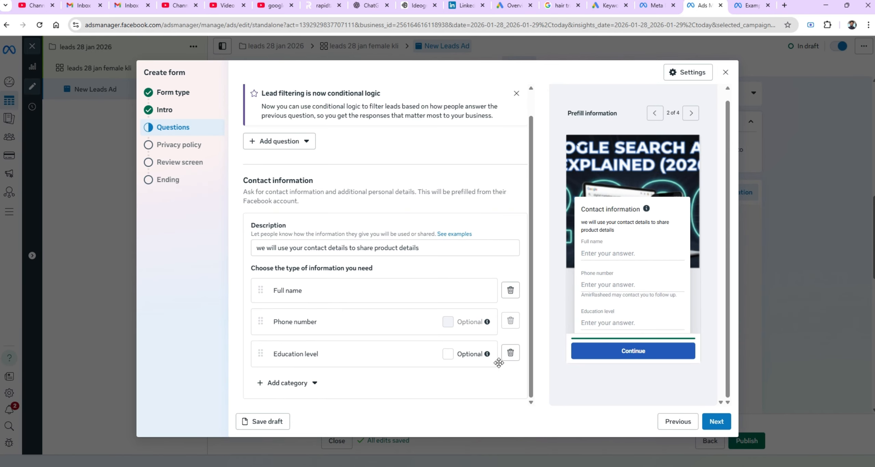
click(510, 354)
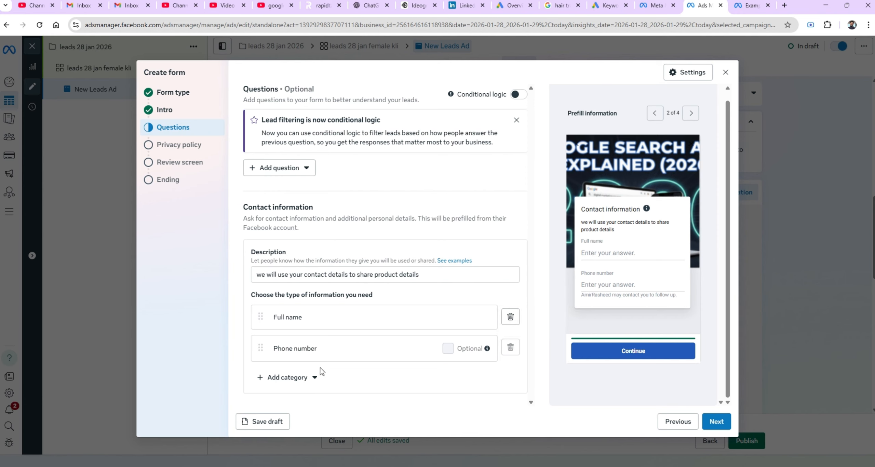
Add City as a contact field to the requested information.
click(305, 378)
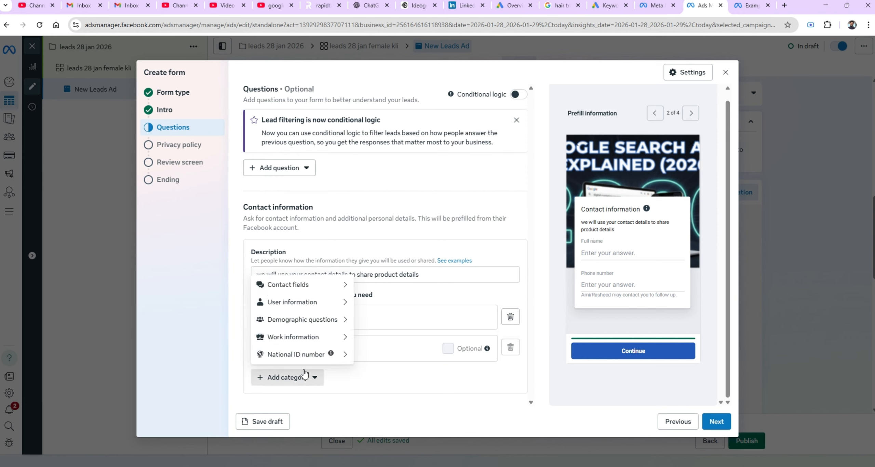
mouse_move(312, 291)
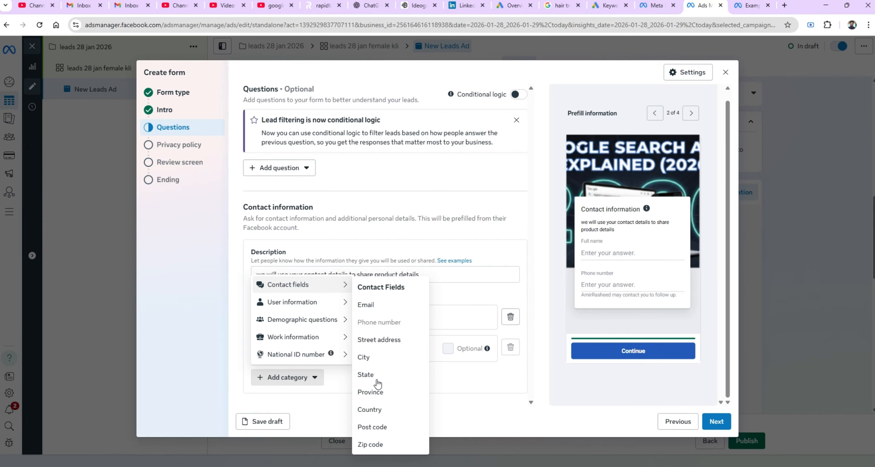
click(376, 364)
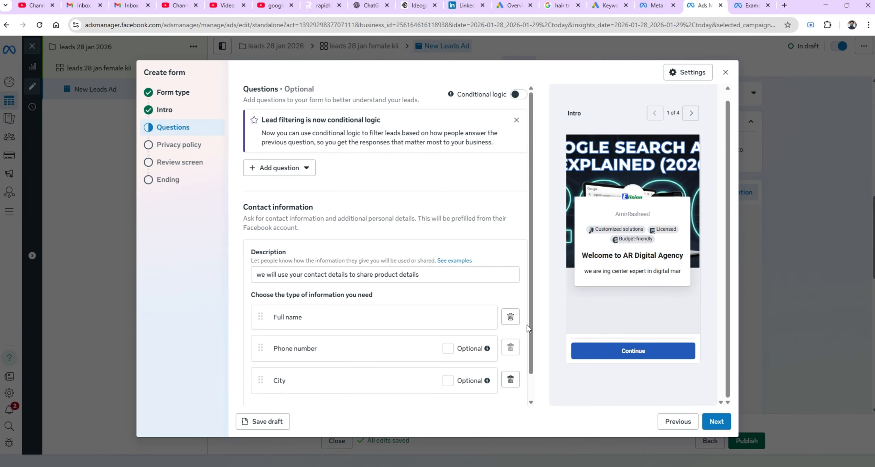
Add Job title from work information to the requested contact information.
scroll(529, 331, down, 1)
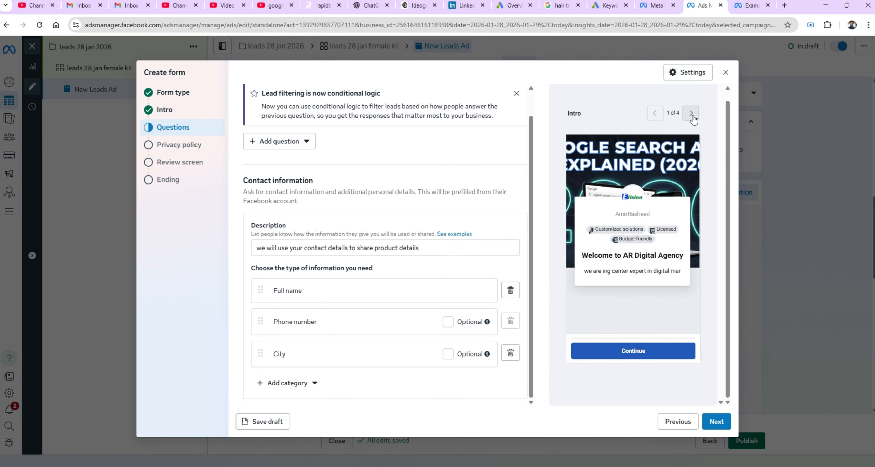
click(301, 383)
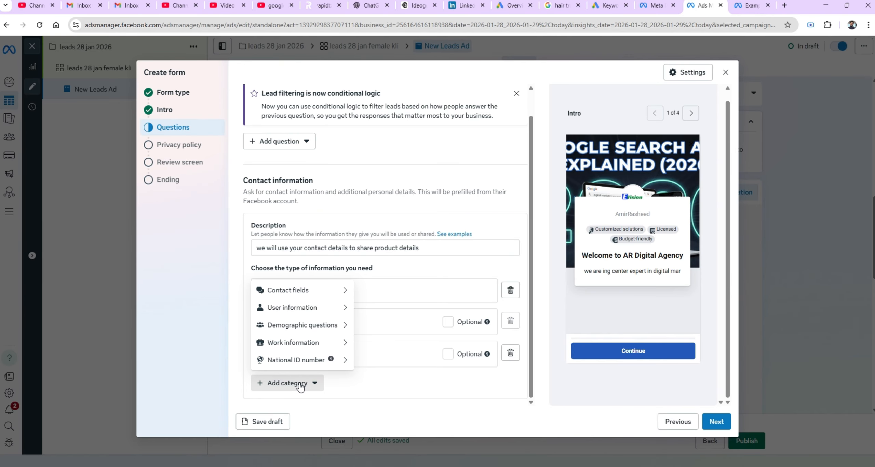
mouse_move(305, 349)
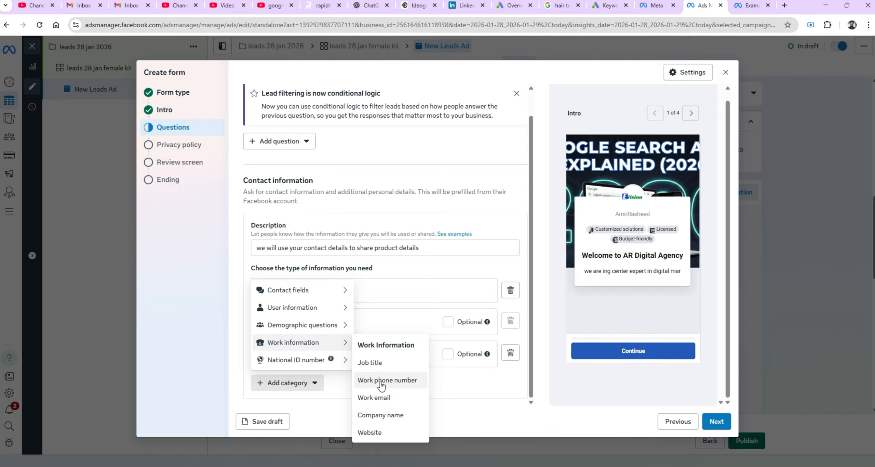
click(377, 364)
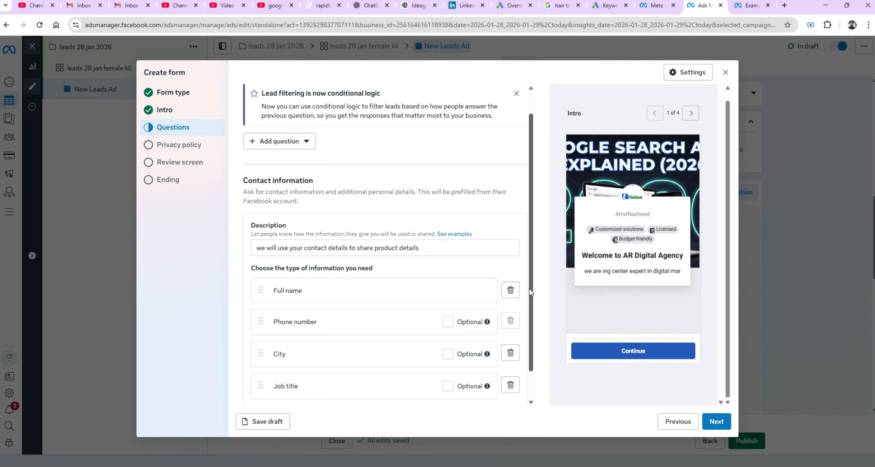
Add a multiple choice question asking 'what is your budget range'.
scroll(529, 288, up, 2)
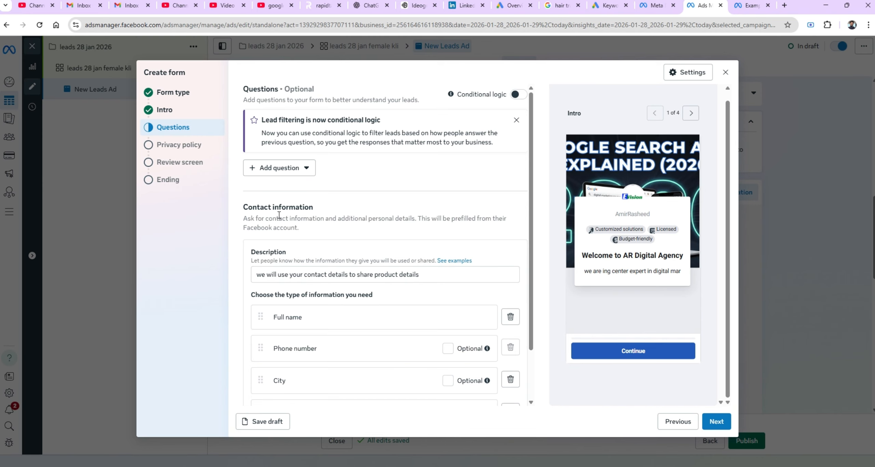
click(282, 174)
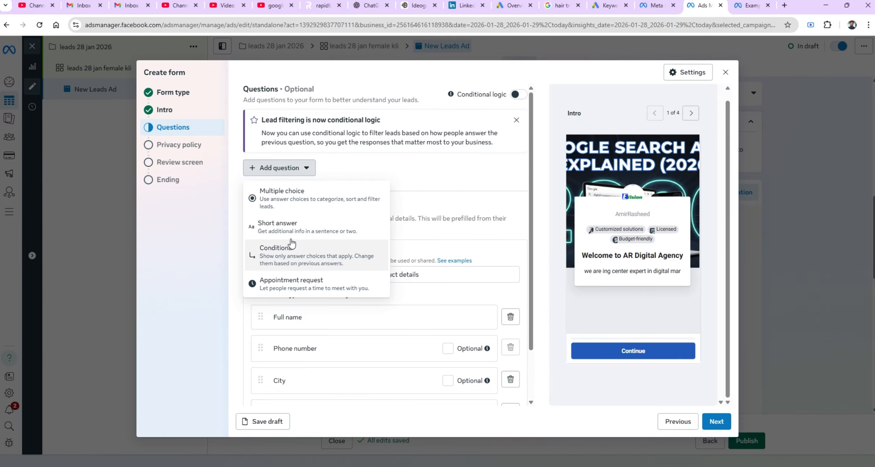
click(295, 198)
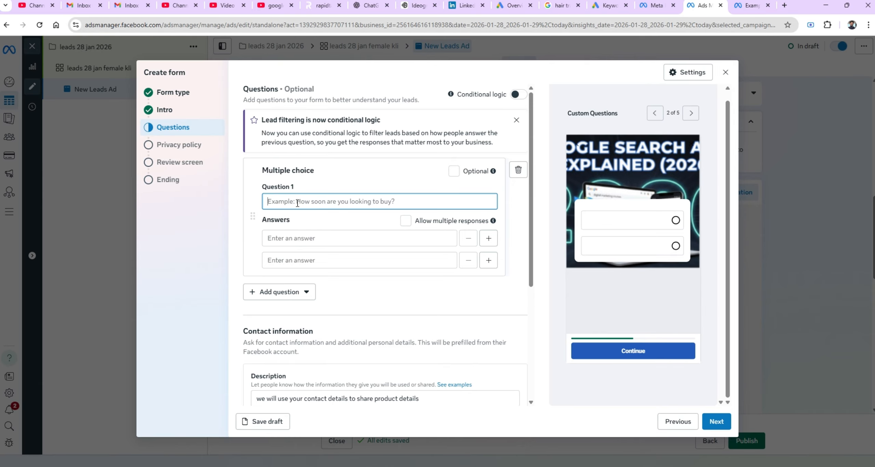
text(what is)
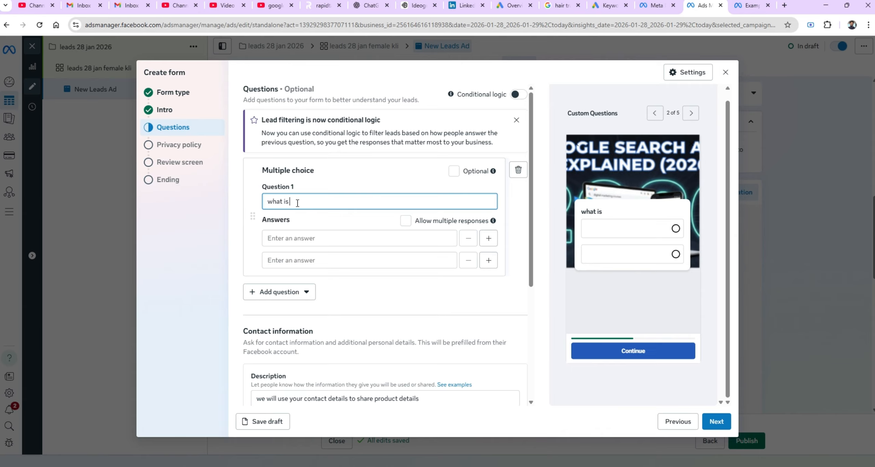
text( your budget range)
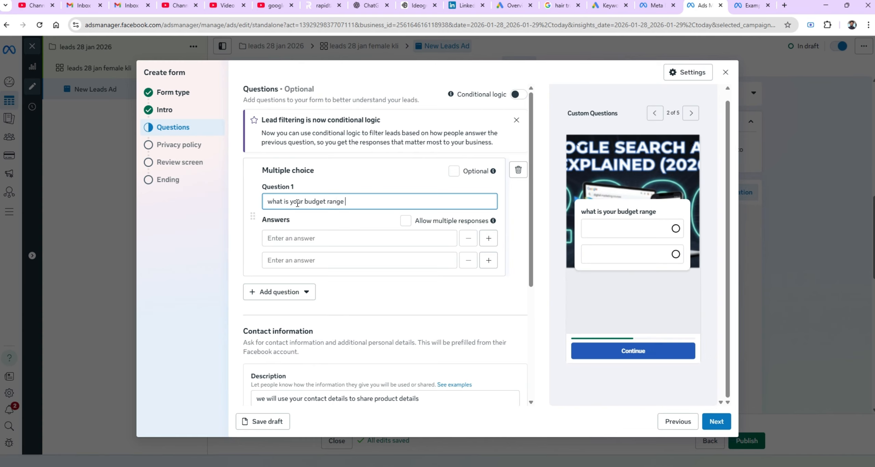
Enter the answer options 'upto 100000' and 'greater than 100000' for the budget question.
click(292, 237)
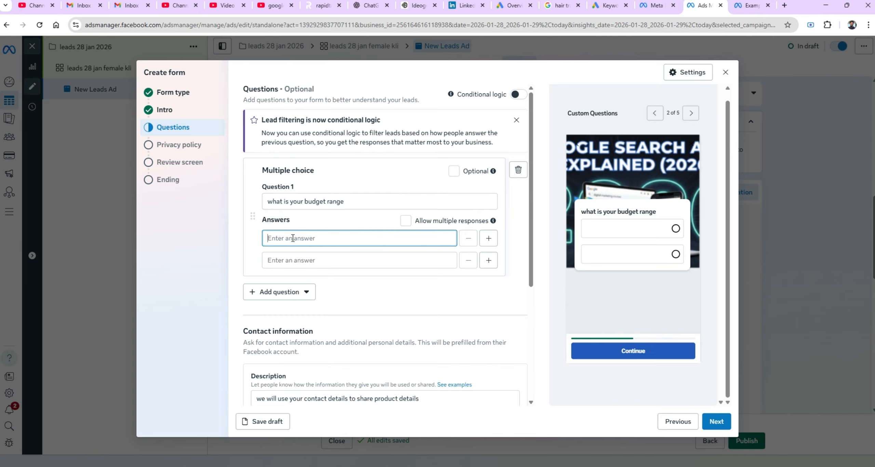
text(upto 100000)
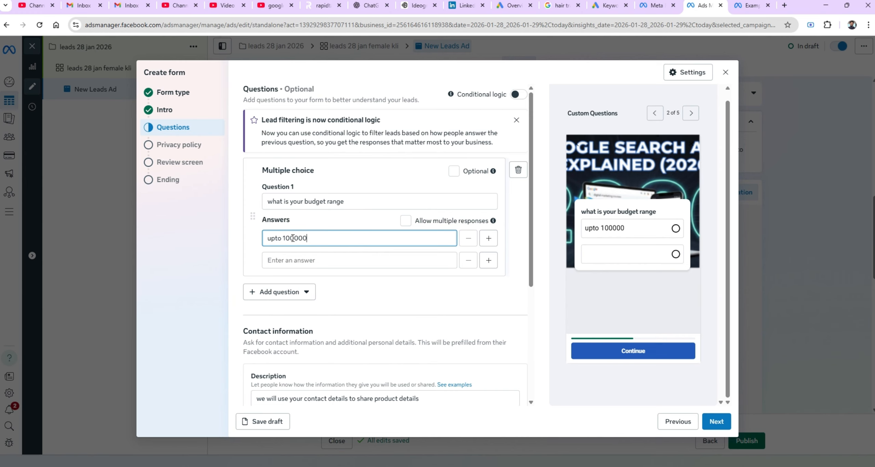
click(292, 261)
text(le)
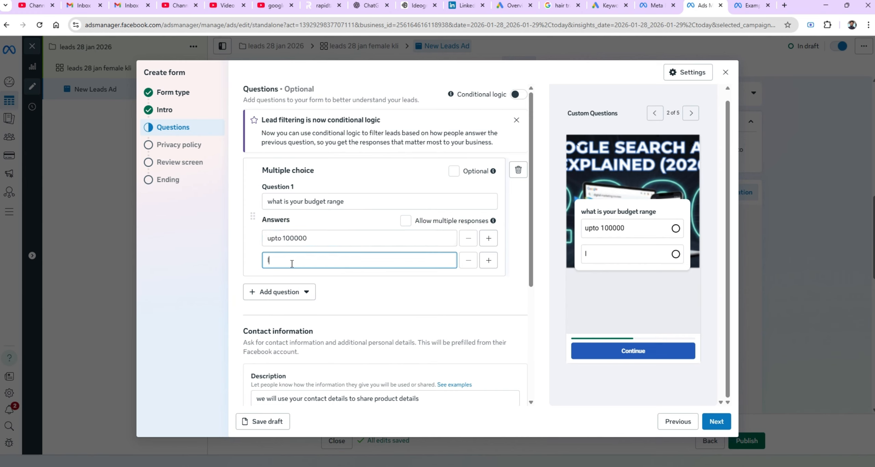
key(BackSpace)
key(BackSpace)
text(greater than 100)
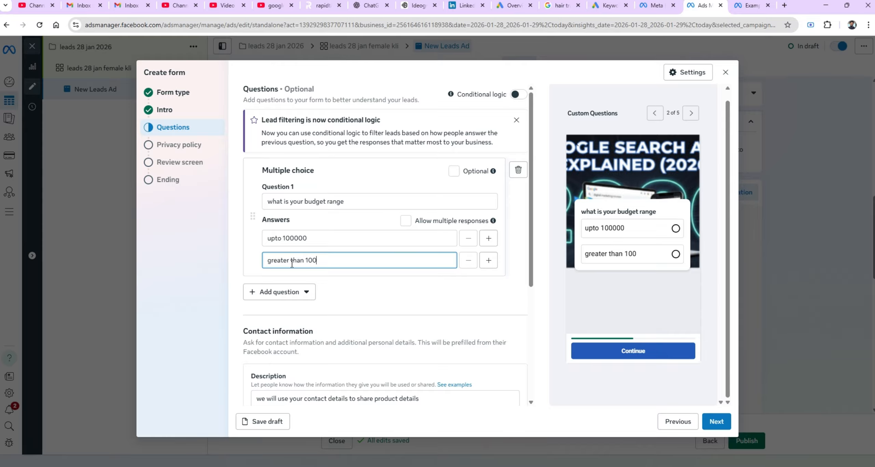
text(000)
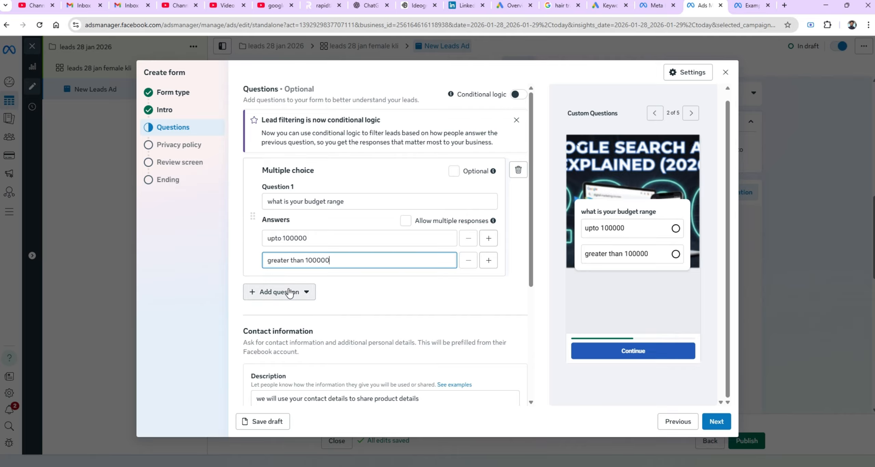
Add an empty third answer to the budget question, and add a short answer question 'when you requirre'.
click(488, 260)
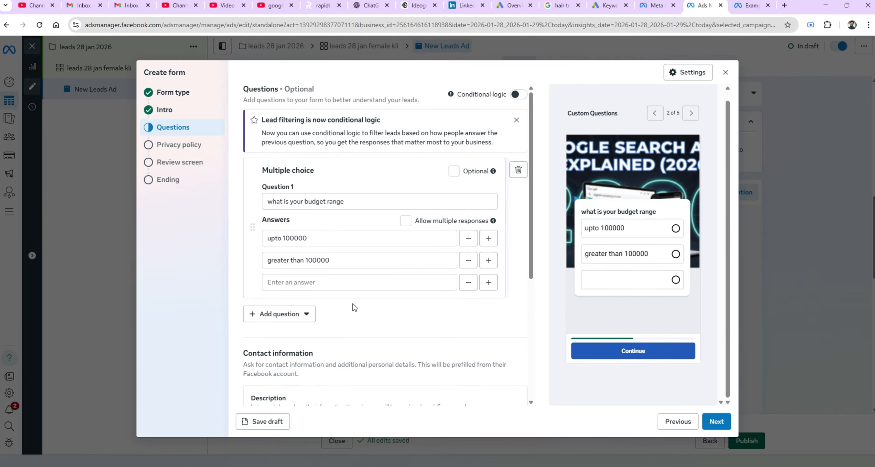
click(302, 314)
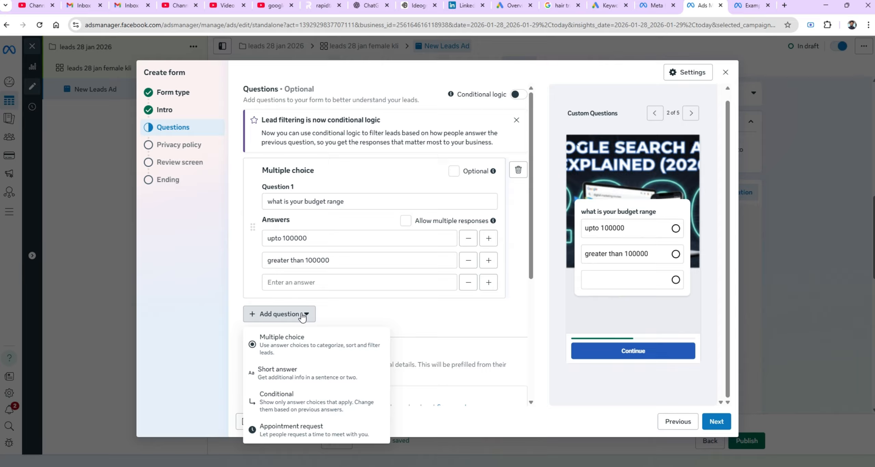
click(290, 375)
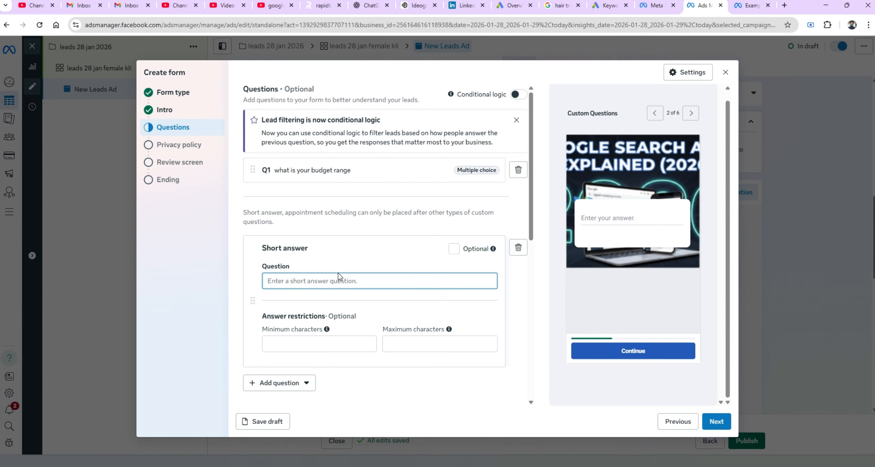
text(when you)
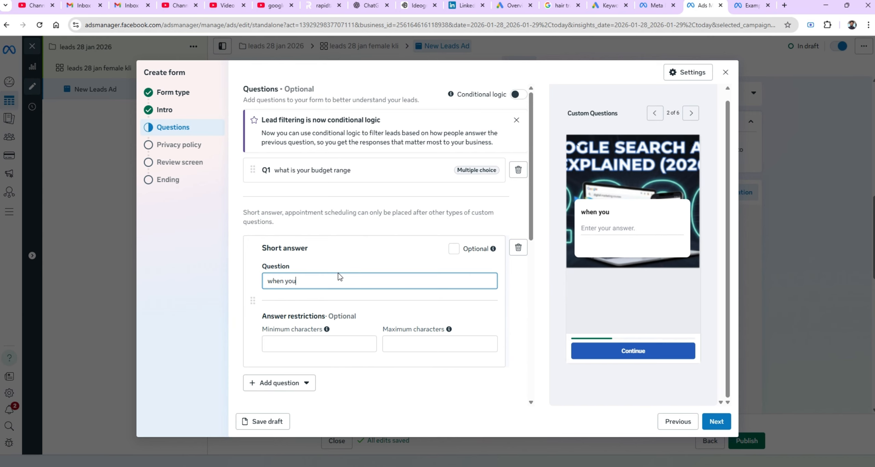
text( requir4)
drag(534, 223, 526, 278)
click(285, 266)
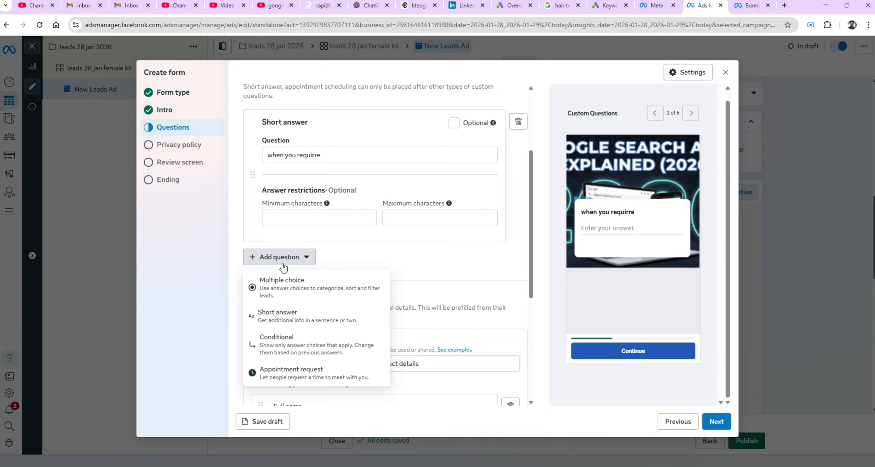
click(232, 241)
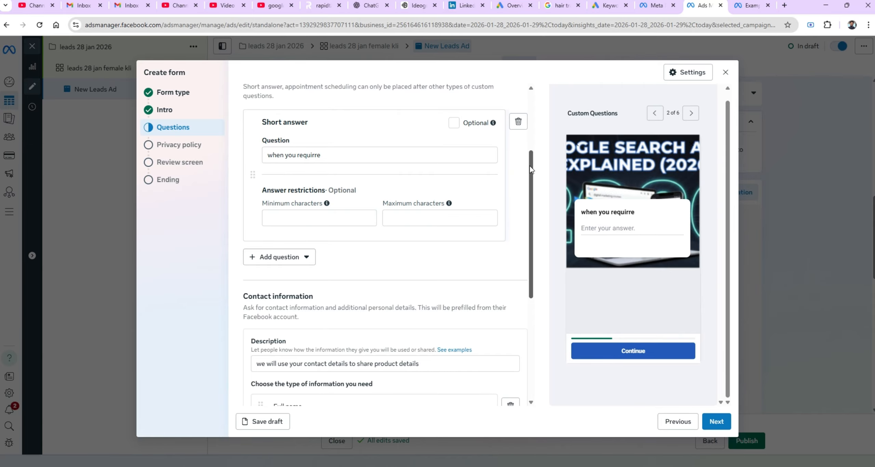
drag(530, 169, 531, 107)
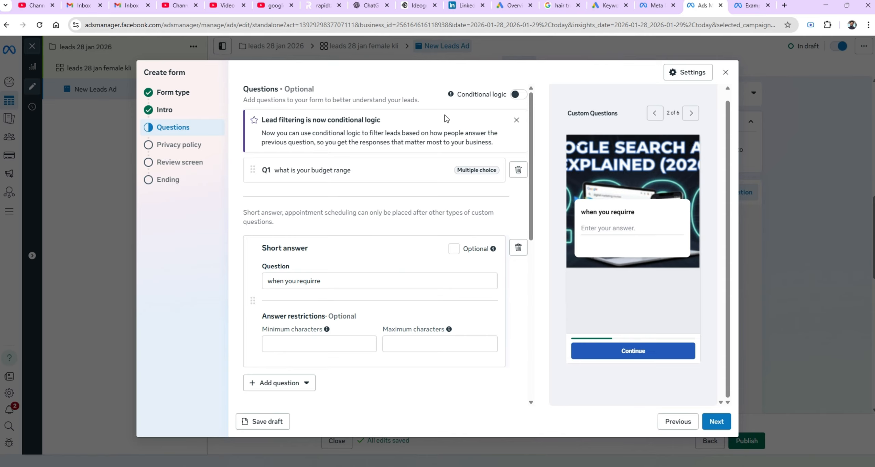
Turn on conditional logic and enter 'less than 100000' as the budget question's third answer.
click(521, 94)
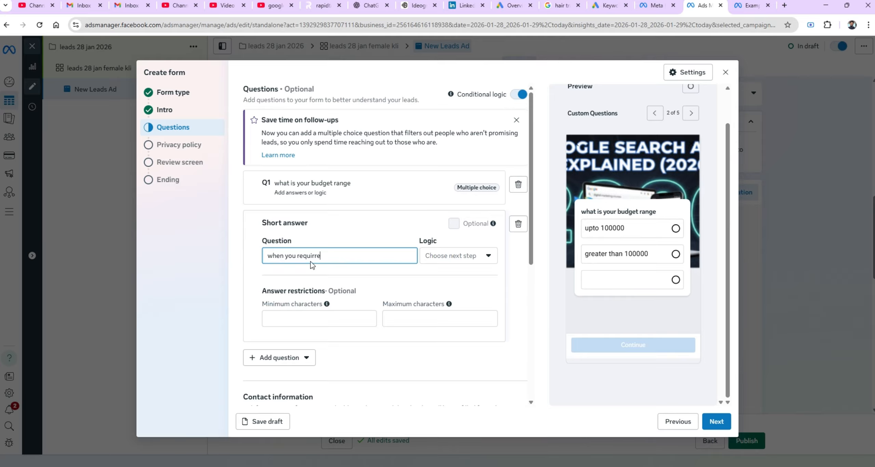
click(328, 194)
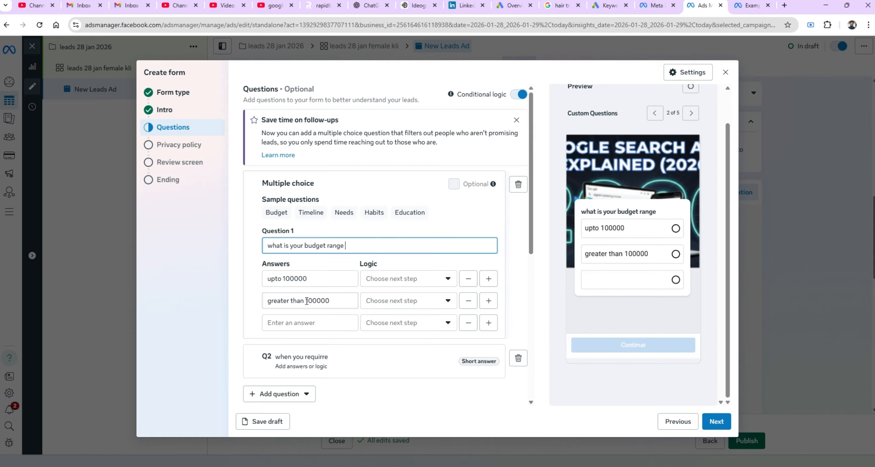
click(313, 323)
text(les)
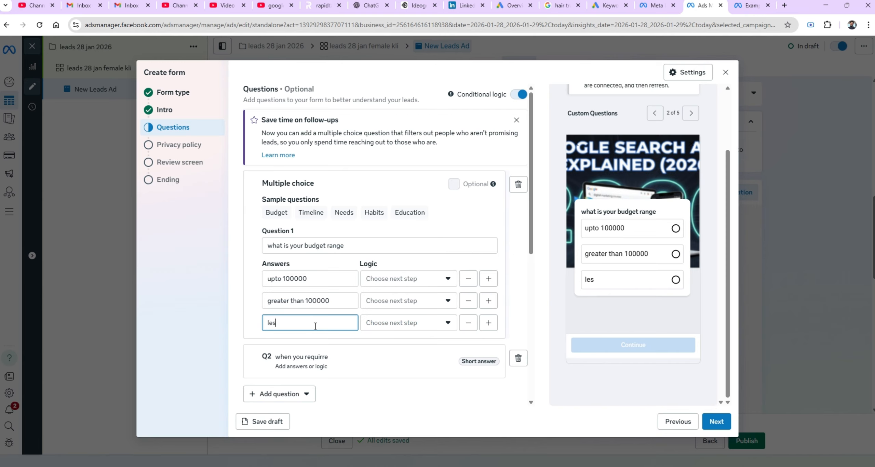
text(s than 100000)
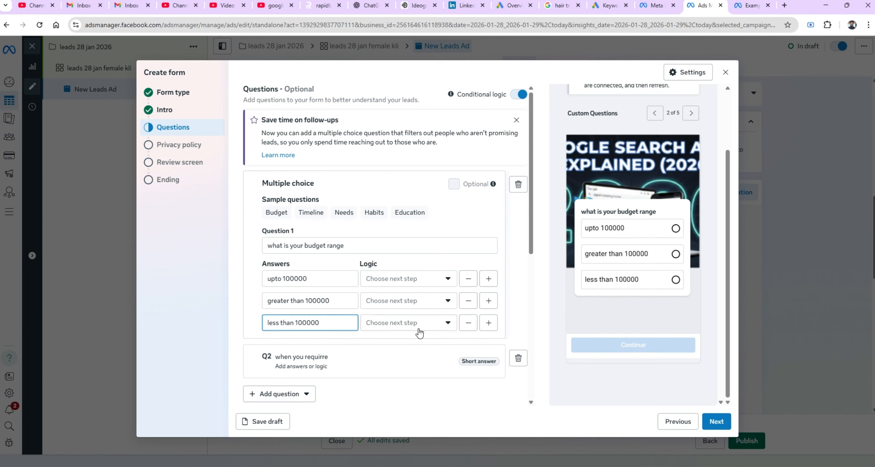
Set the logic for the 'upto 100000' answer to go to the question 'when you requirre'.
click(448, 322)
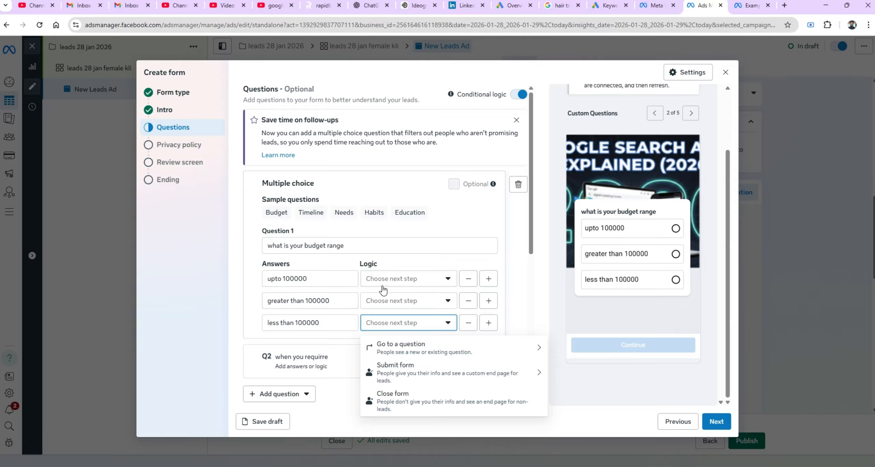
click(342, 280)
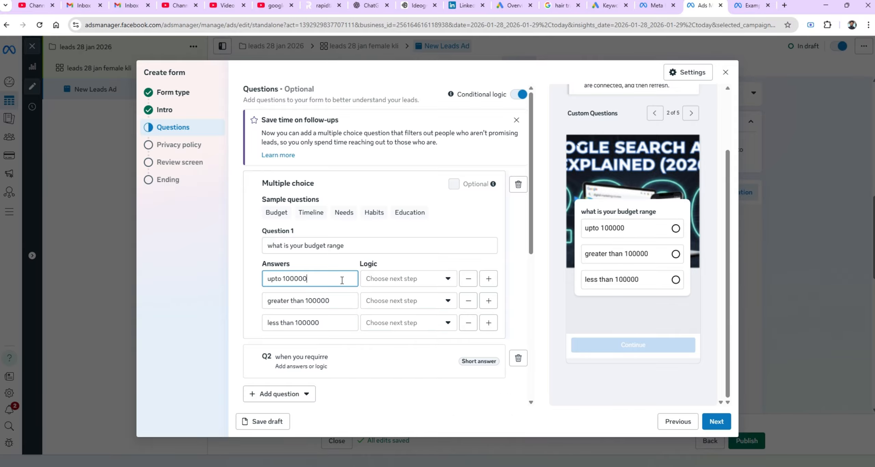
click(445, 282)
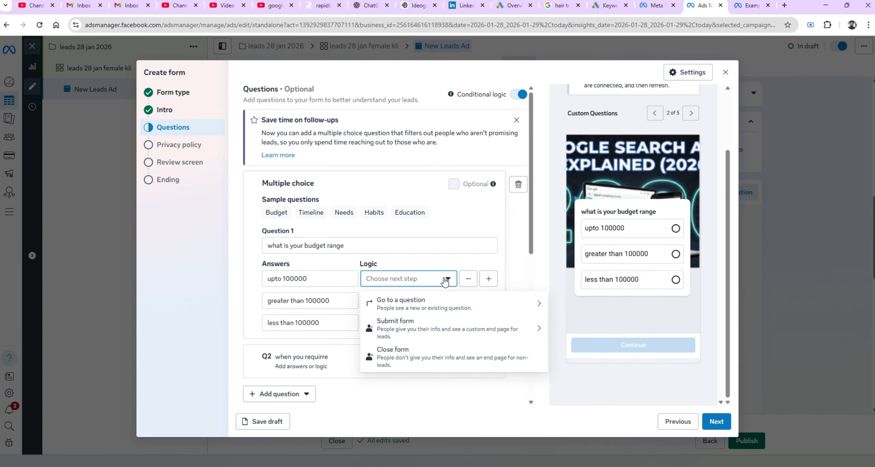
click(433, 309)
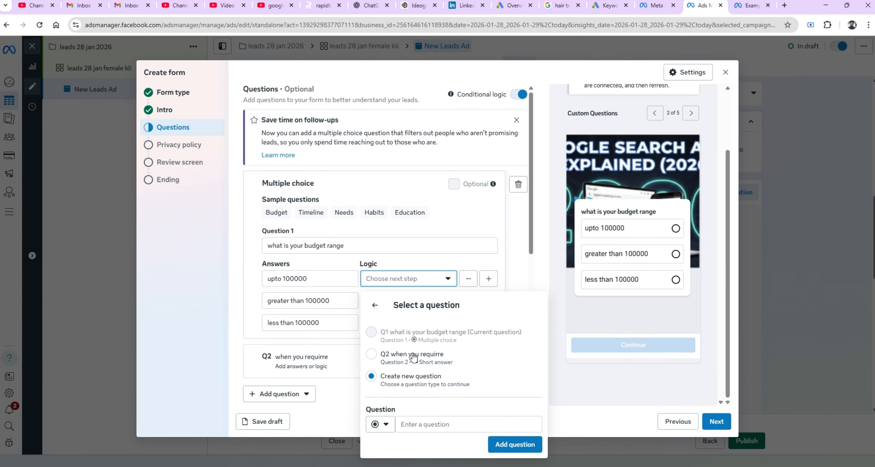
click(428, 363)
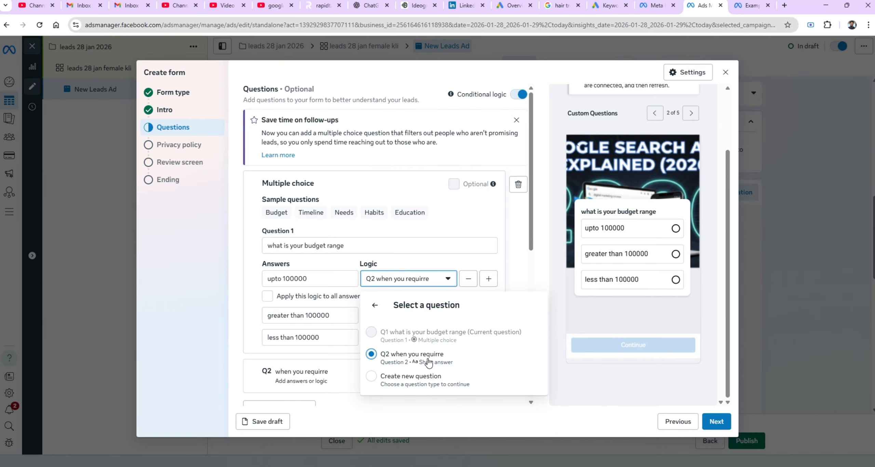
click(202, 286)
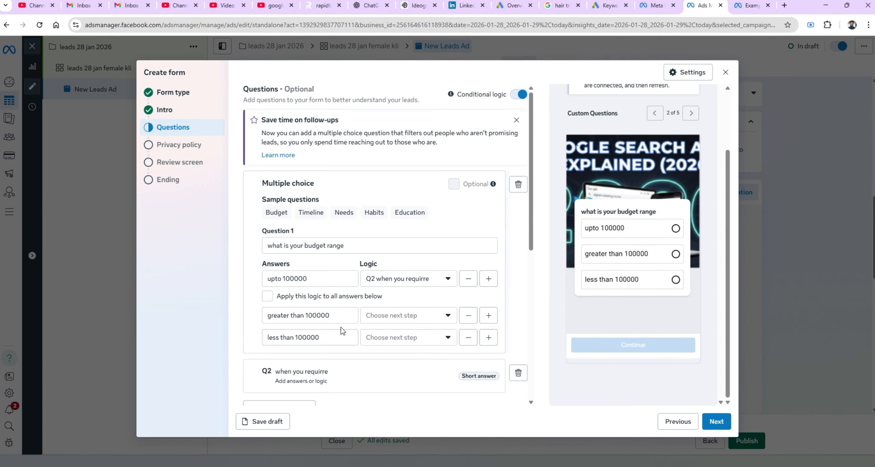
click(340, 318)
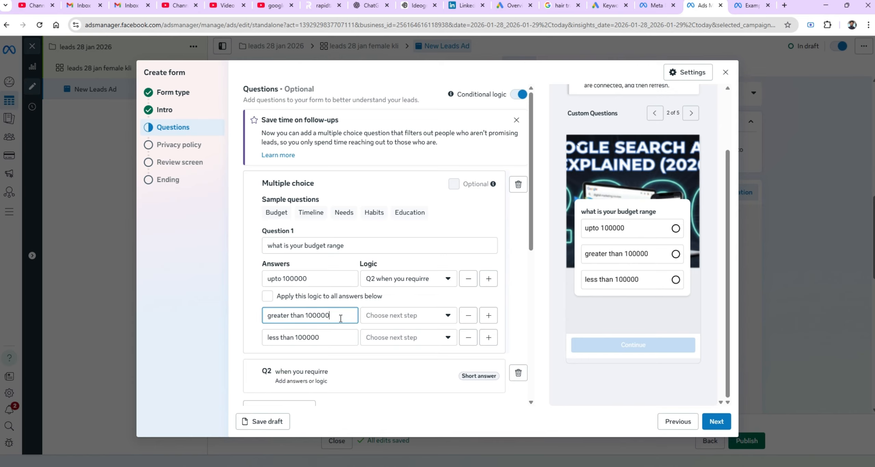
click(445, 315)
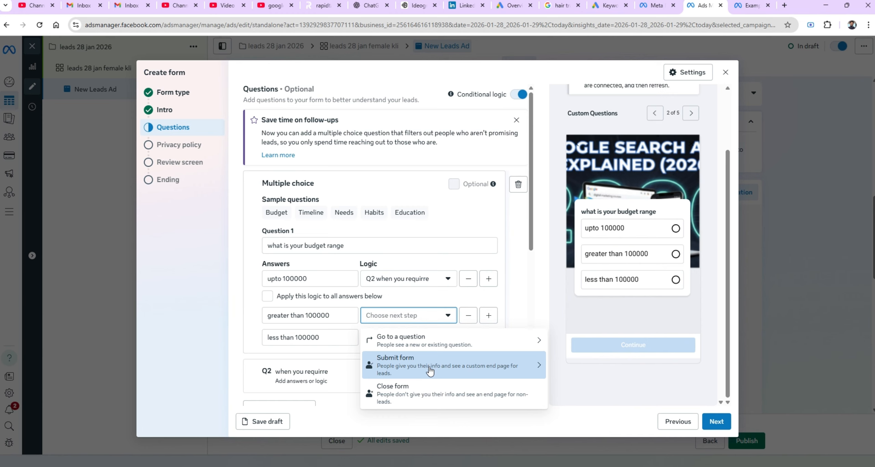
click(424, 341)
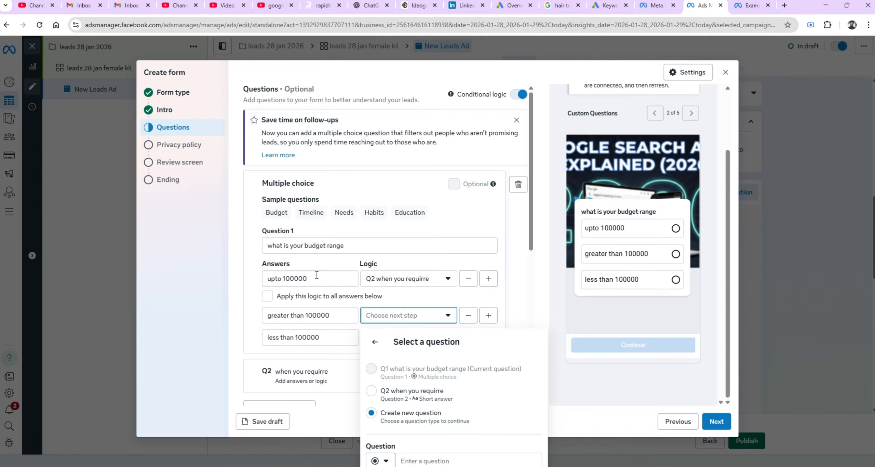
click(236, 229)
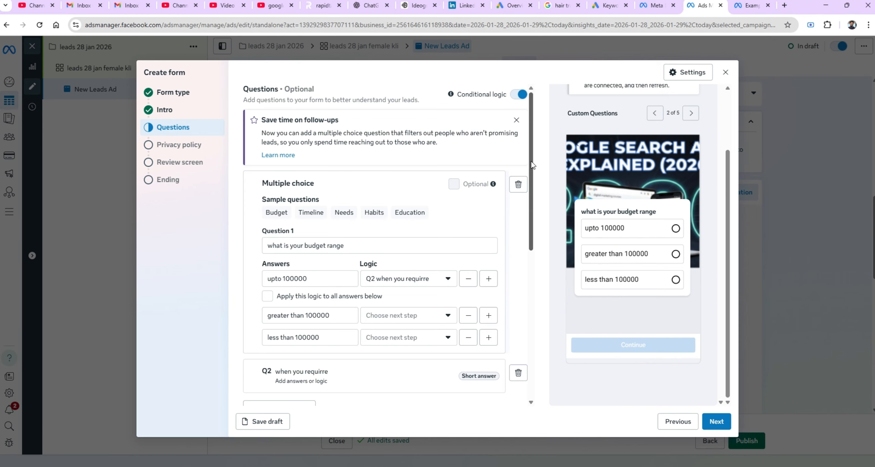
Move on from the questions through the Privacy policy section to the Review screen.
drag(532, 165, 544, 342)
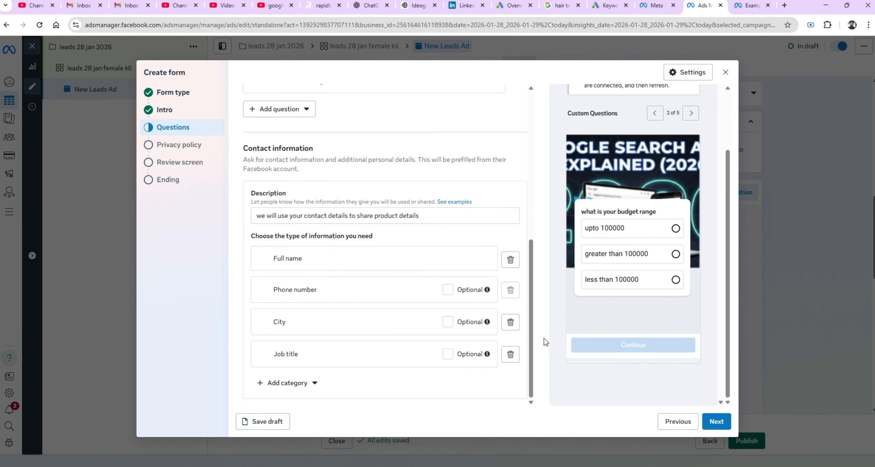
click(719, 422)
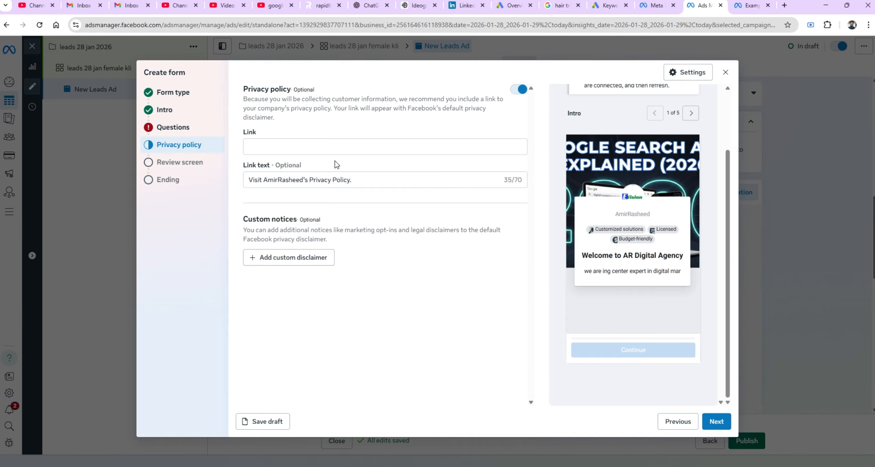
click(334, 150)
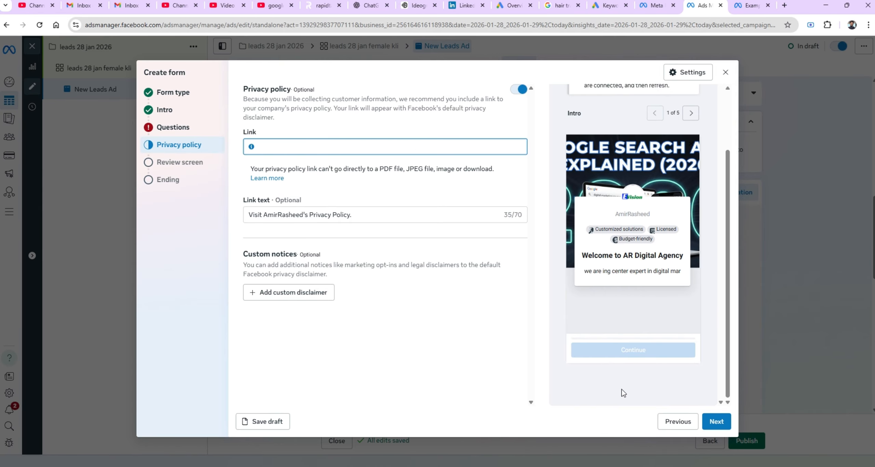
click(713, 429)
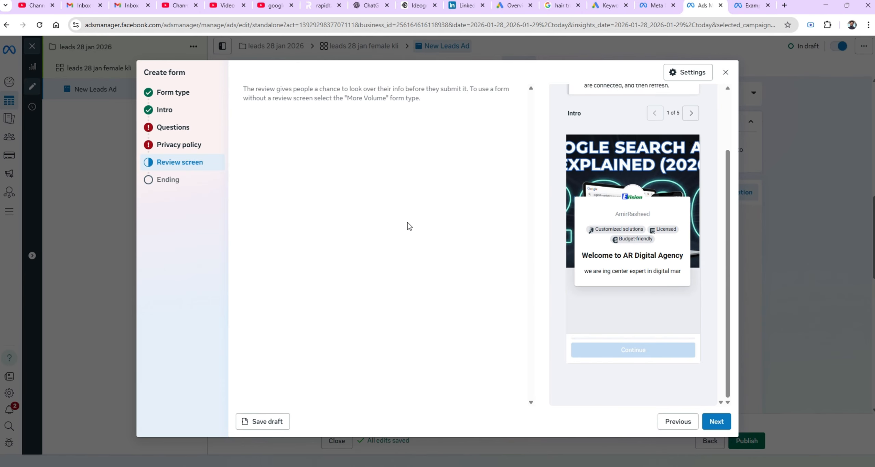
Close the instant form without saving, discarding the work in progress.
click(725, 72)
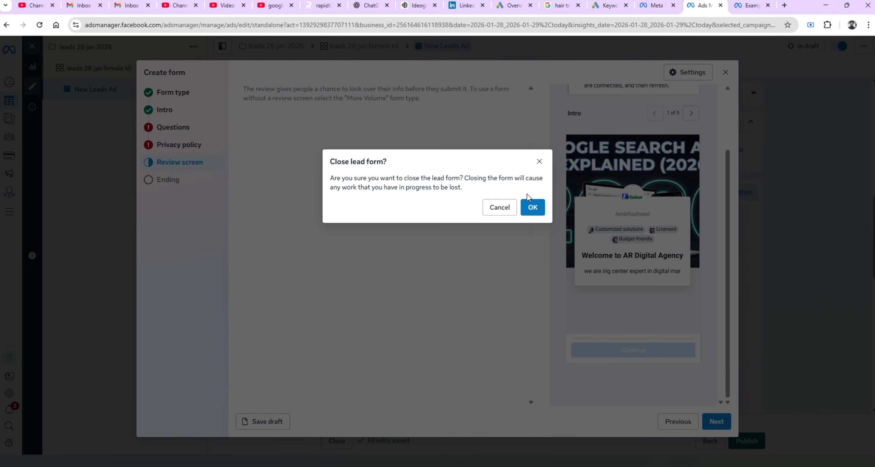
click(510, 207)
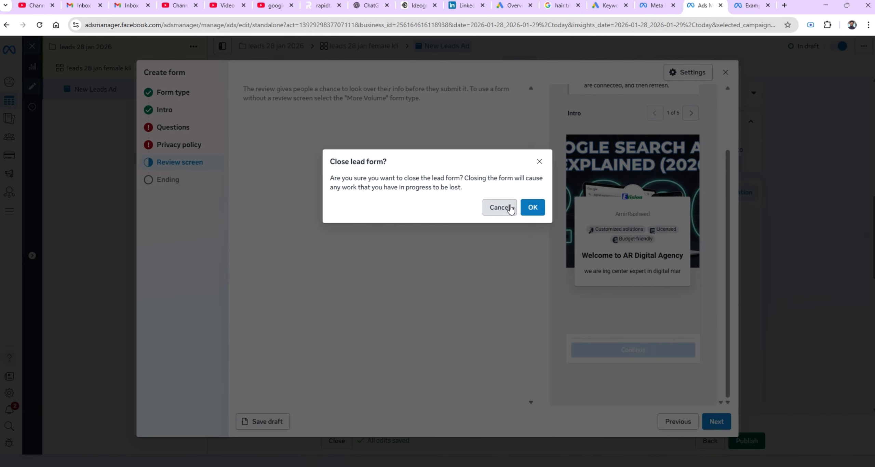
click(726, 74)
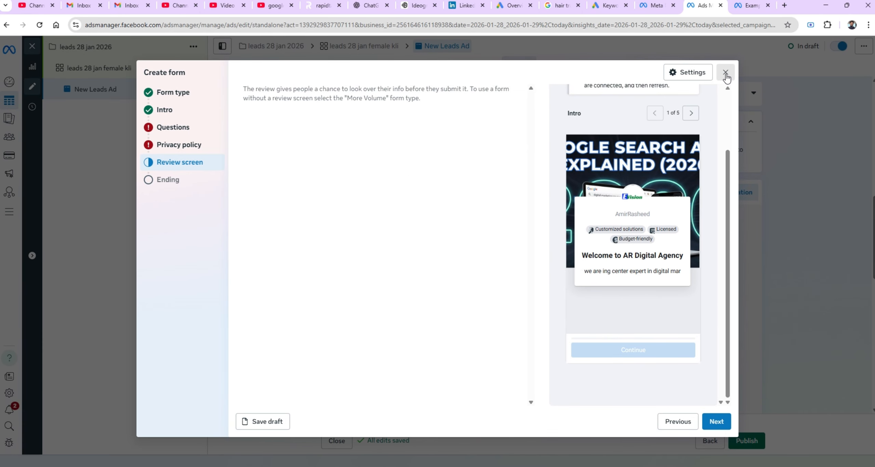
click(542, 210)
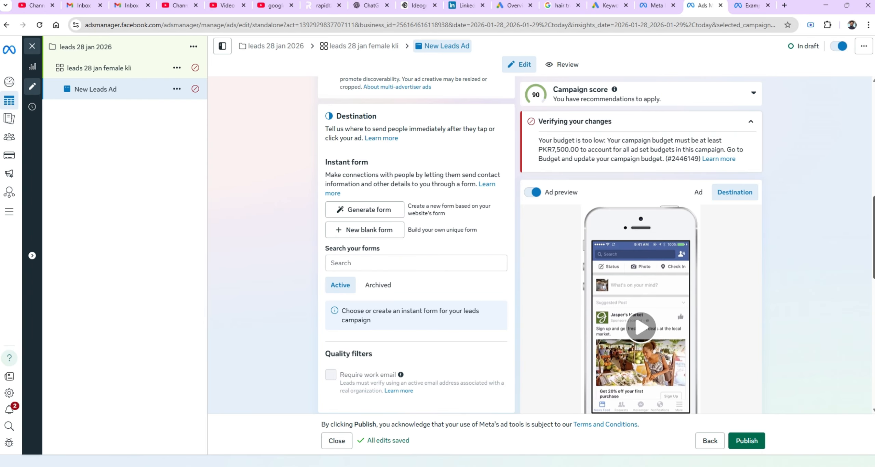
Start setting up the ad creative as a video ad.
scroll(866, 306, down, 8)
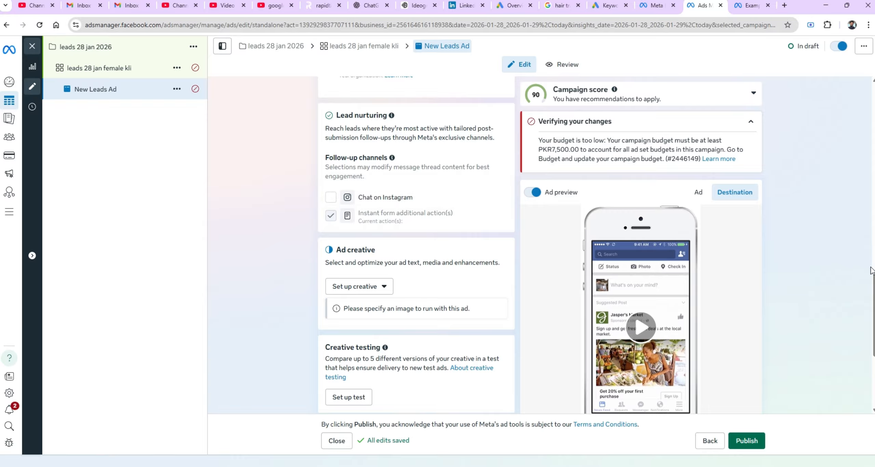
scroll(506, 218, down, 3)
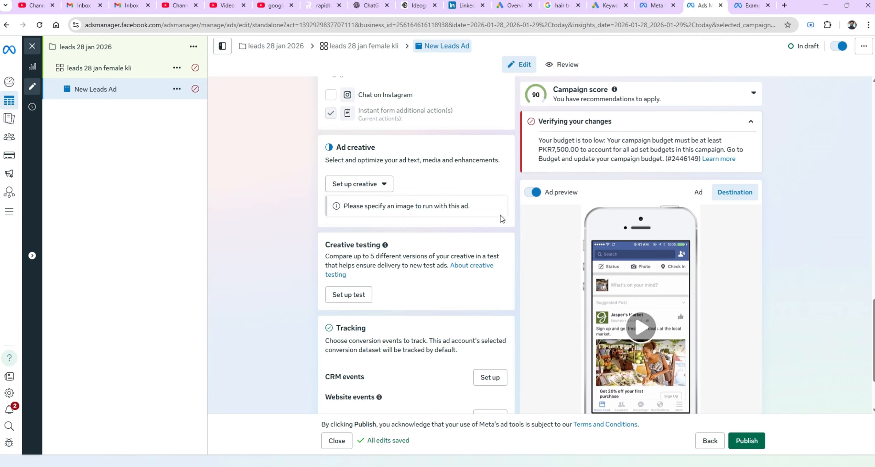
click(367, 184)
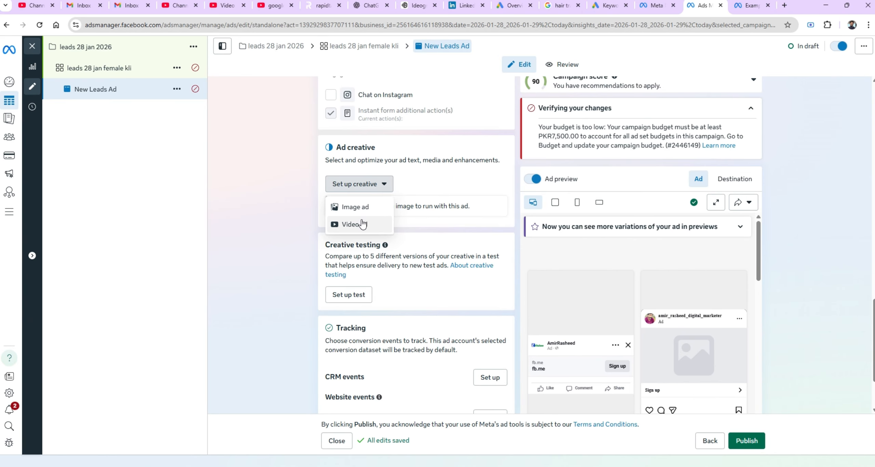
click(363, 224)
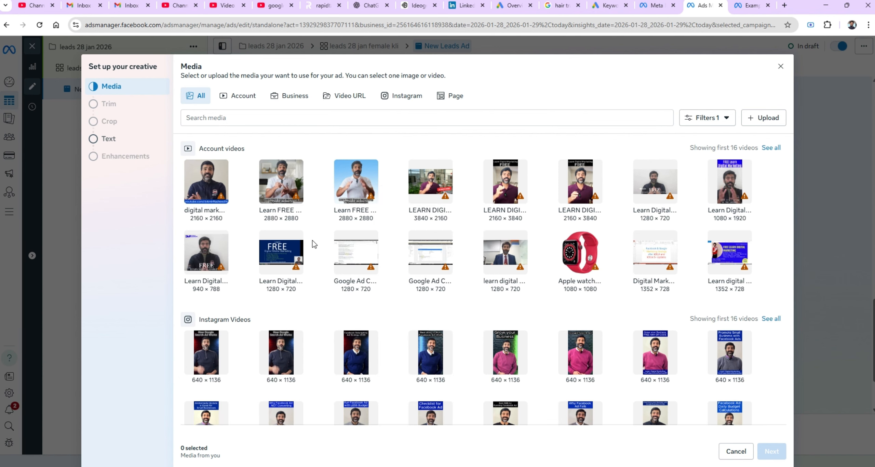
Upload the video 0112 (3).mp4 from the D: drive as the ad's media and continue to the text section.
click(286, 177)
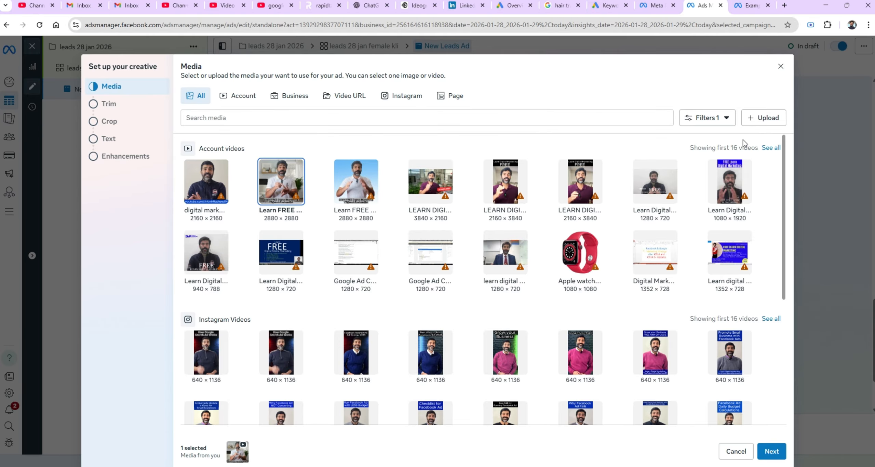
click(762, 118)
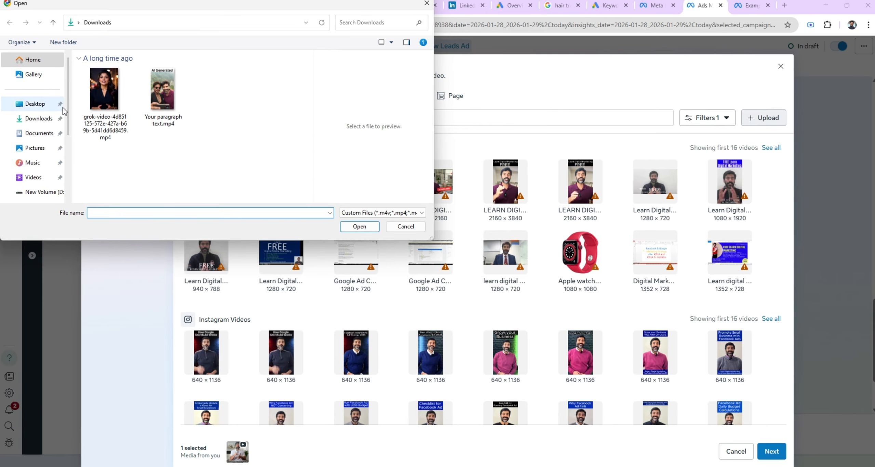
click(55, 193)
click(106, 150)
scroll(106, 150, down, 2)
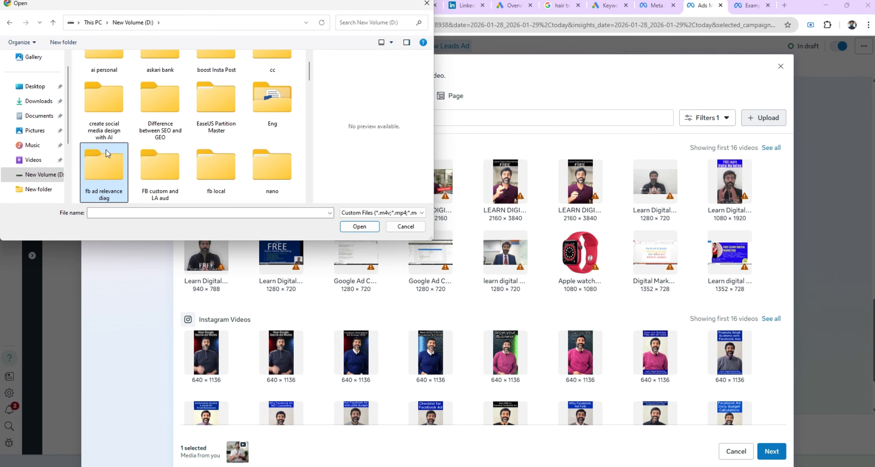
scroll(106, 149, down, 2)
click(106, 150)
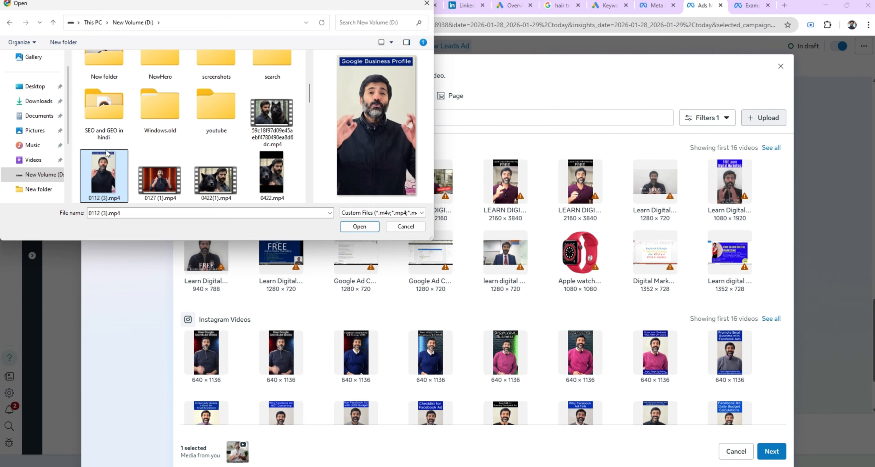
key(Right)
click(106, 153)
click(359, 226)
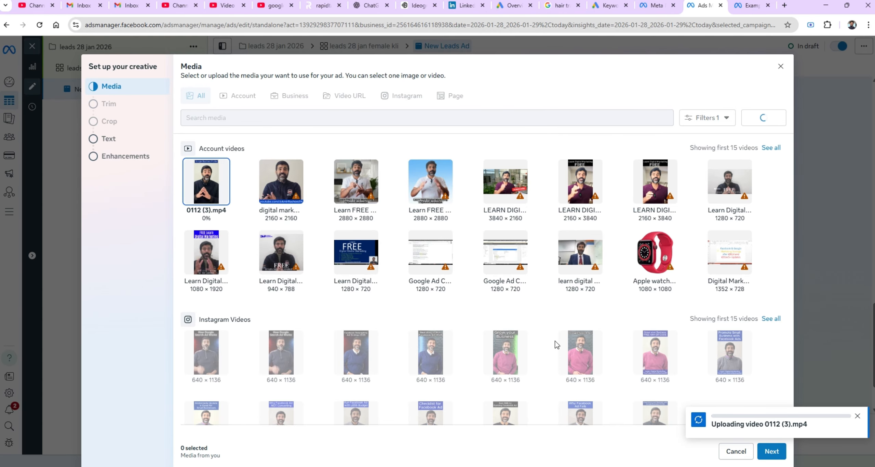
click(771, 451)
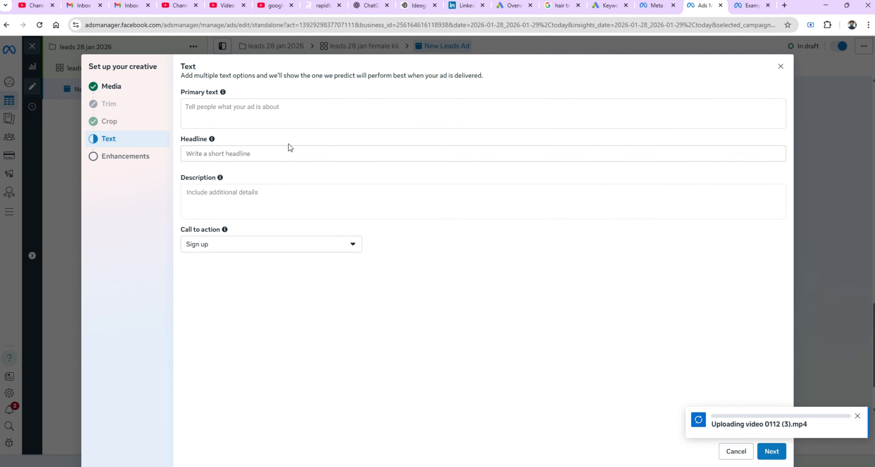
Enter the primary text "free digital" and the headline "100 pracrtical".
click(278, 113)
text(f)
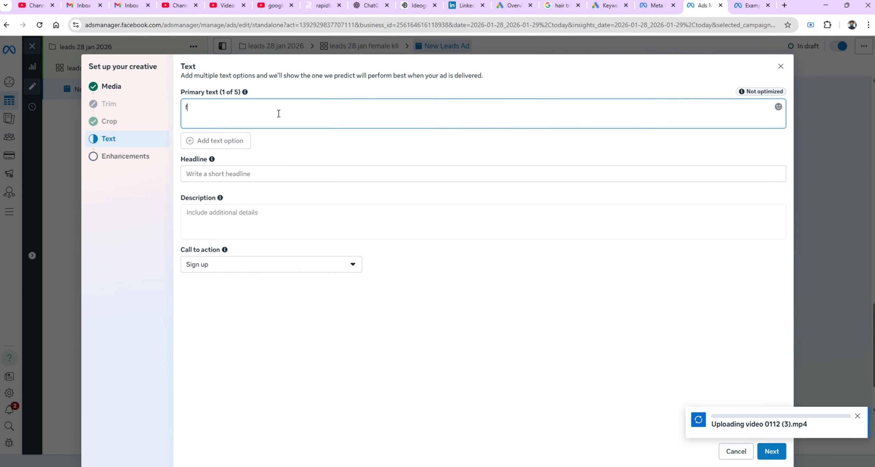
text(ree digital)
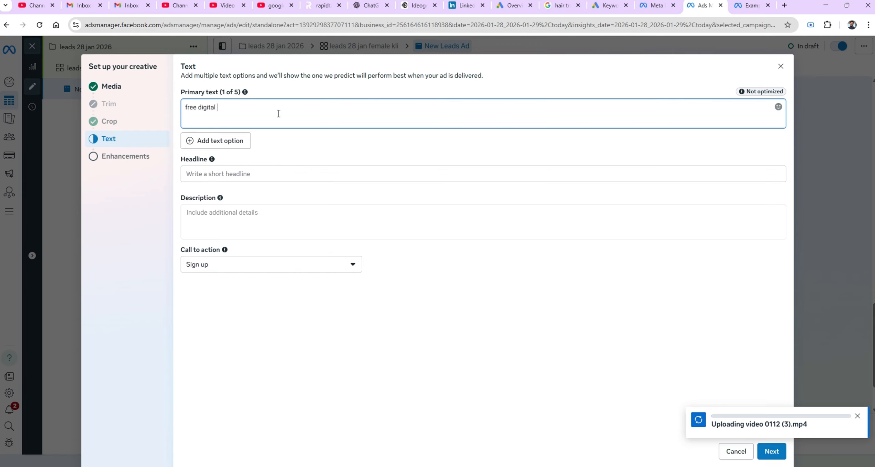
click(227, 177)
text(1)
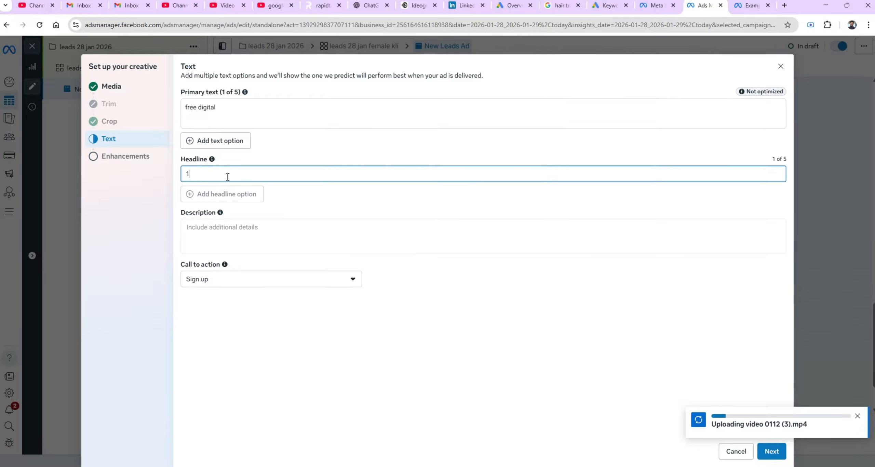
text(00 p)
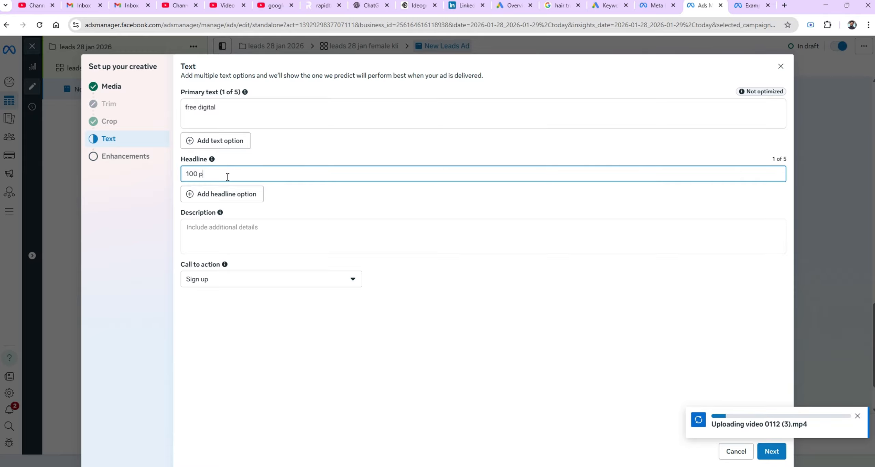
text(racrtical)
Enter the description "facebook google linkedin youtube".
click(211, 236)
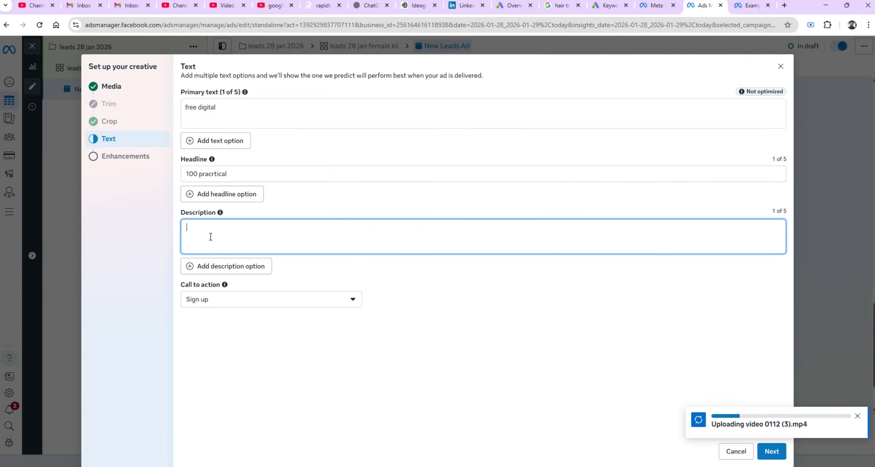
text(facebook )
text(gool)
text(gle linked)
text(in youtube)
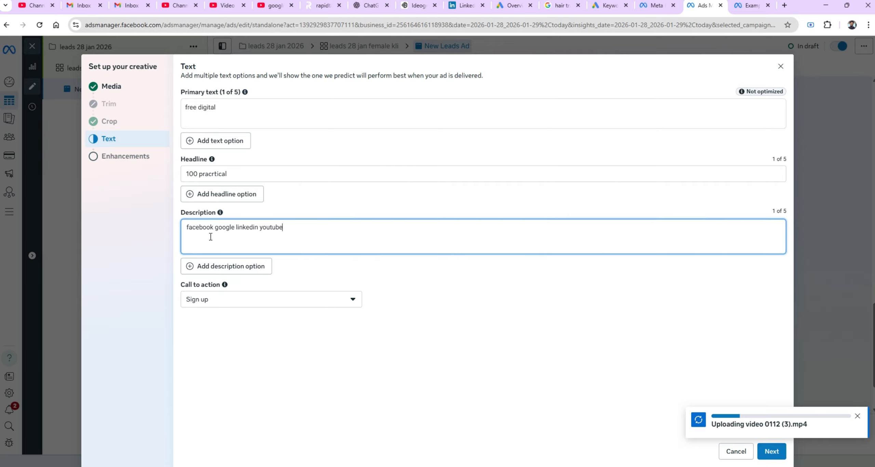
Set the call to action to Get offer and finish the creative setup with the default enhancements.
click(235, 303)
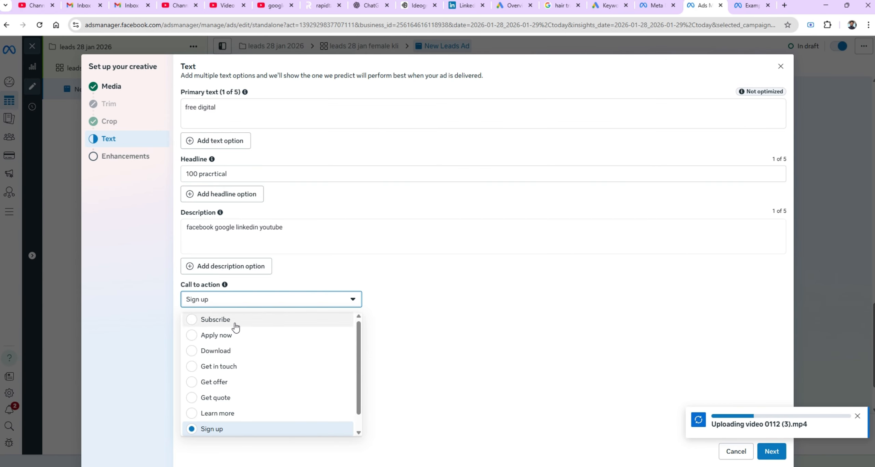
click(246, 383)
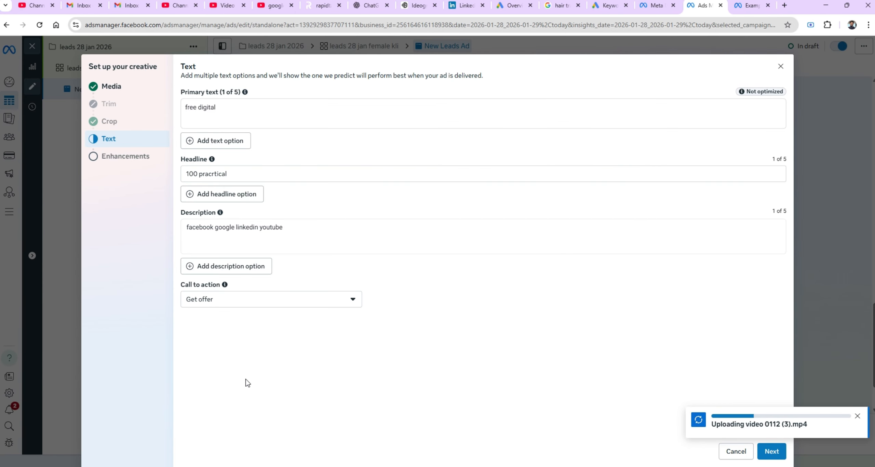
click(771, 451)
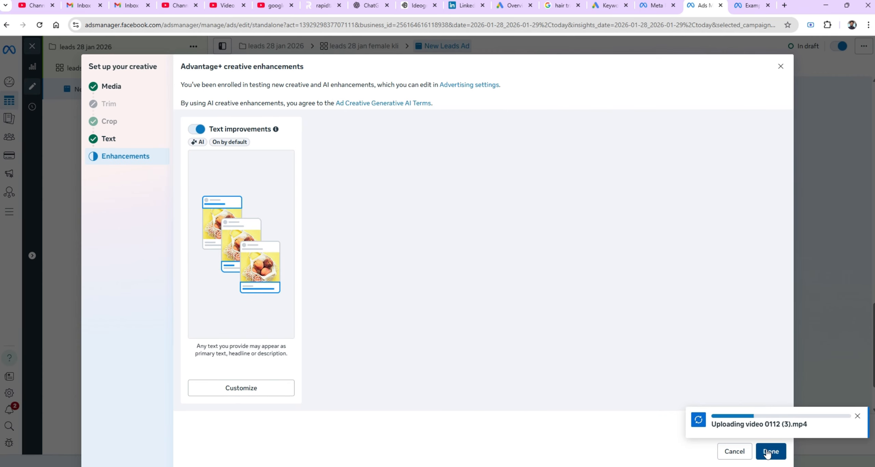
click(767, 452)
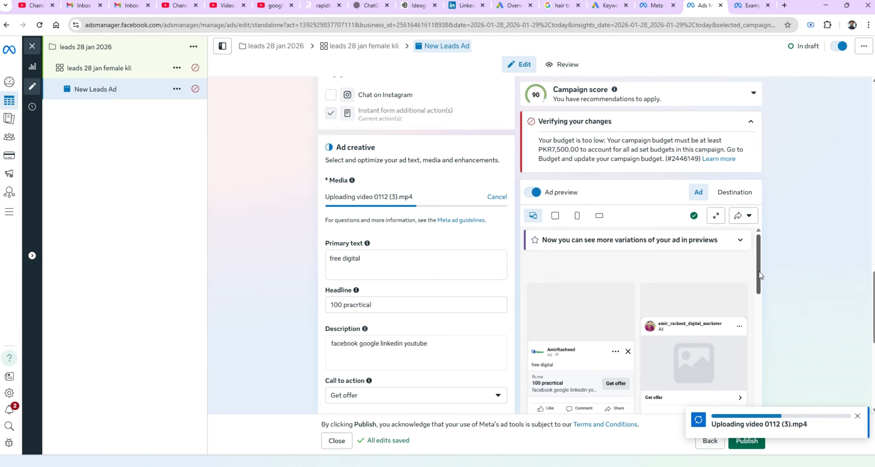
Scroll through the ad preview and down to the tracking section of the ad.
drag(759, 275, 757, 302)
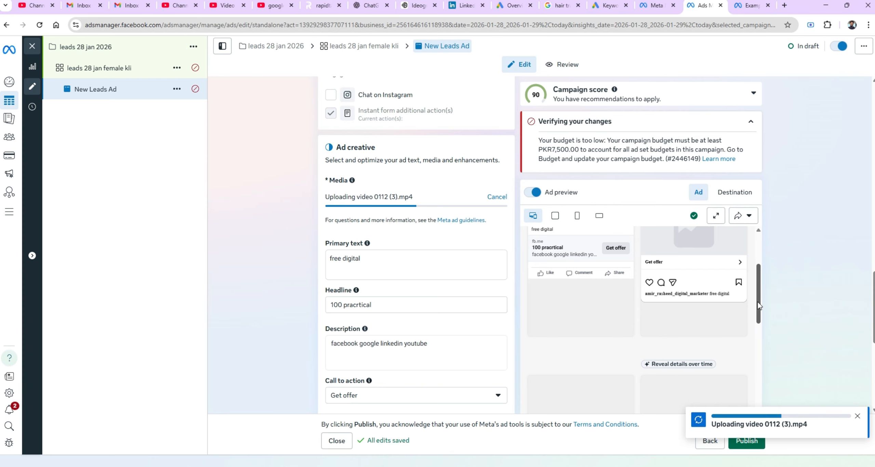
drag(757, 305, 758, 386)
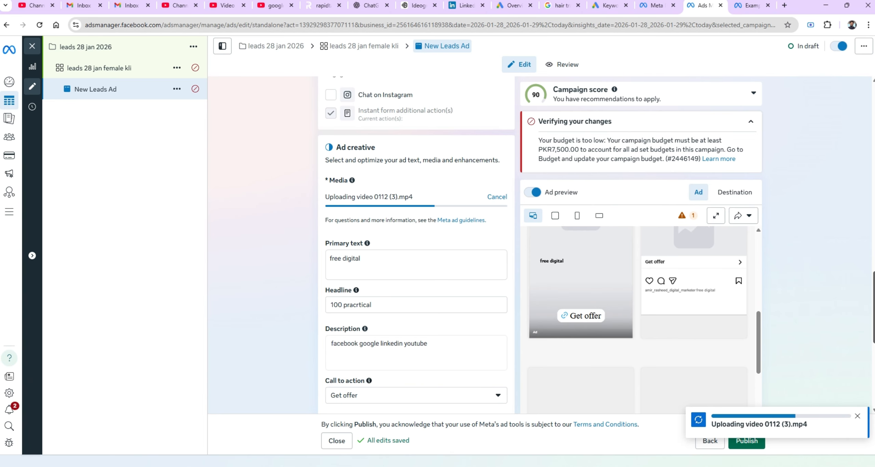
scroll(416, 246, down, 8)
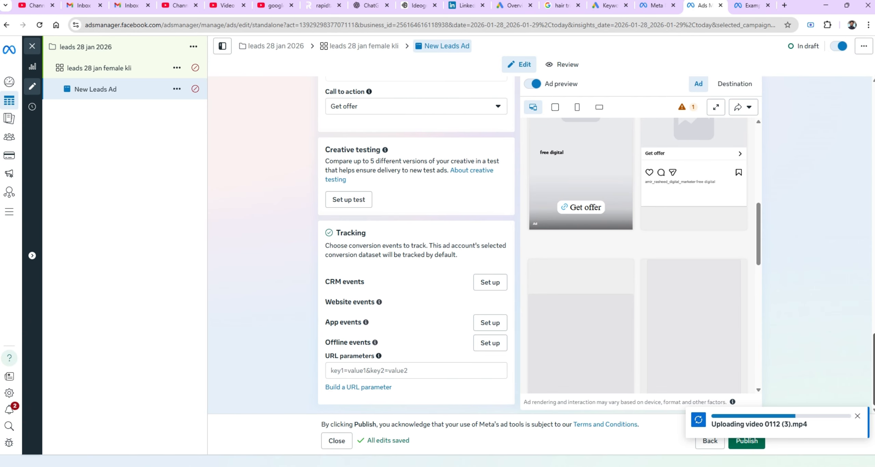